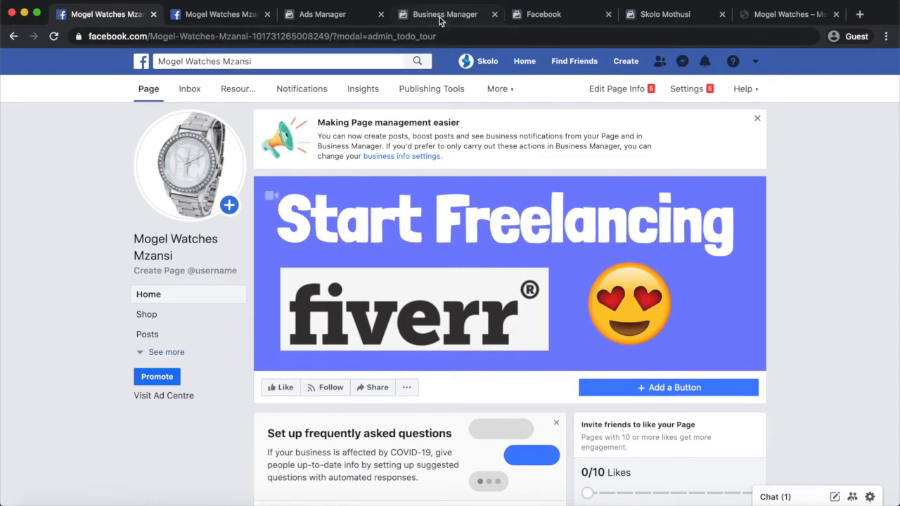
Glance at the slide presentation, then return to the browser's Business Manager home page.
{"action": "key", "text": "ctrl+Right"}
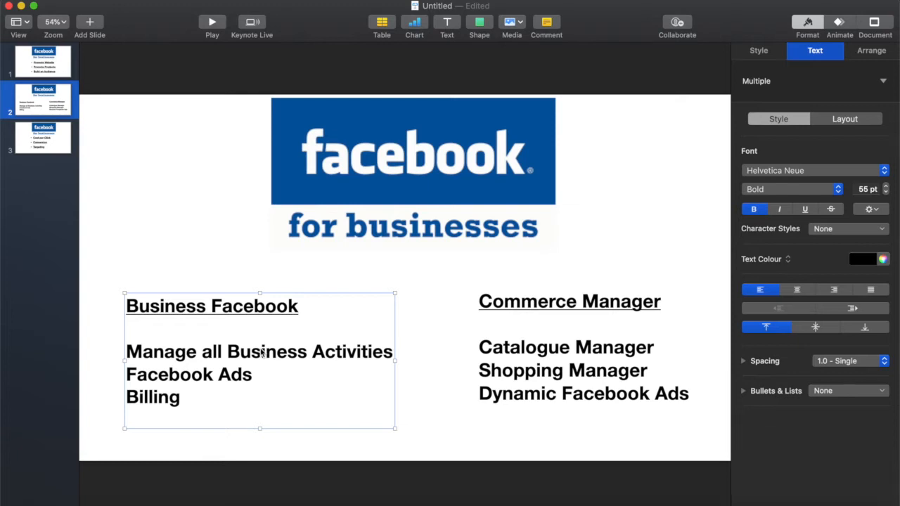
{"action": "key", "text": "ctrl+Left"}
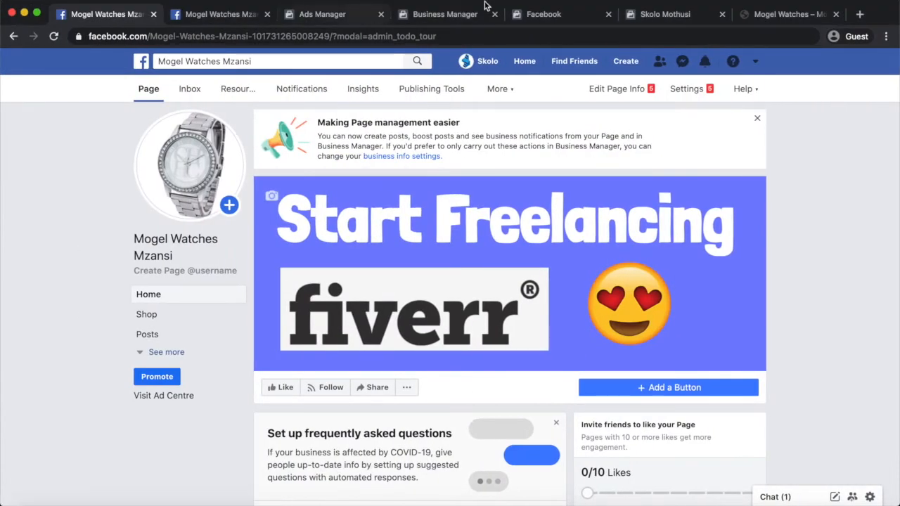
{"action": "left_click", "coordinate": [456, 14]}
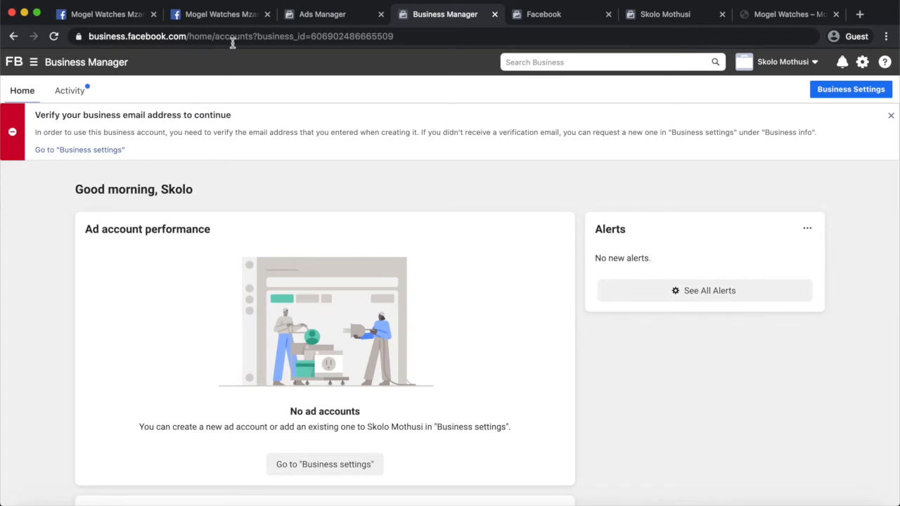
Open Business settings in a new tab and scroll to My Info.
{"action": "right_click", "coordinate": [90, 150]}
{"action": "left_click", "coordinate": [140, 160]}
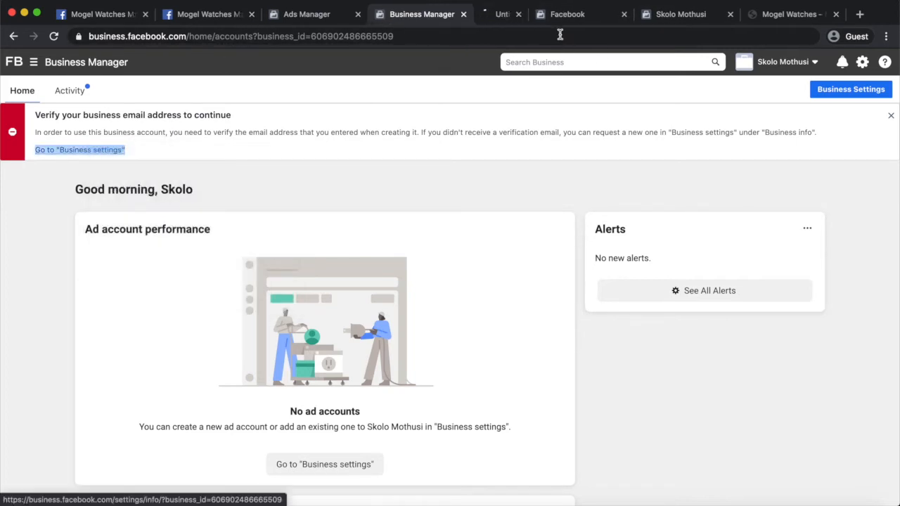
{"action": "left_click", "coordinate": [485, 20]}
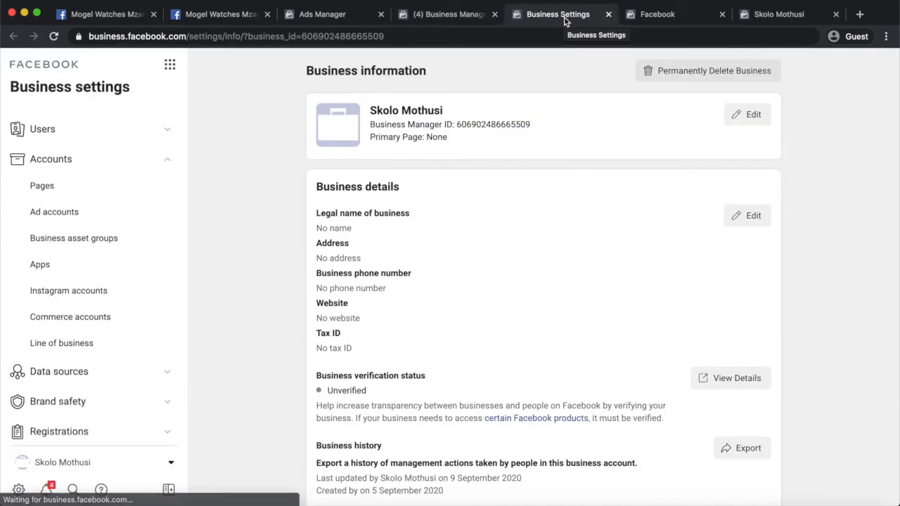
{"action": "scroll", "coordinate": [703, 295], "scroll_direction": "down", "scroll_amount": 6}
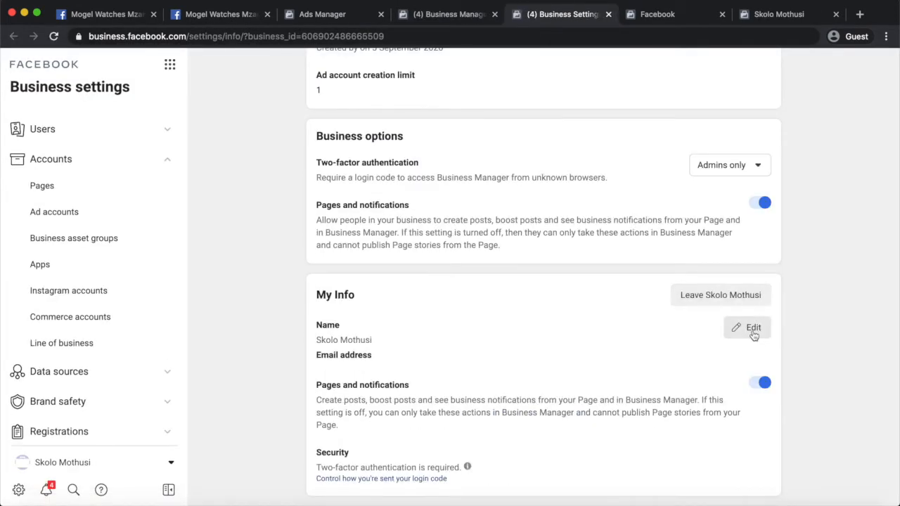
Enter the business email address in My Info and paste it into the confirm field.
{"action": "left_click", "coordinate": [753, 335]}
{"action": "left_click", "coordinate": [397, 382]}
{"action": "type", "text": "admin"}
{"action": "key", "text": "BackSpace"}
{"action": "key", "text": "BackSpace"}
{"action": "key", "text": "BackSpace"}
{"action": "key", "text": "BackSpace"}
{"action": "key", "text": "BackSpace"}
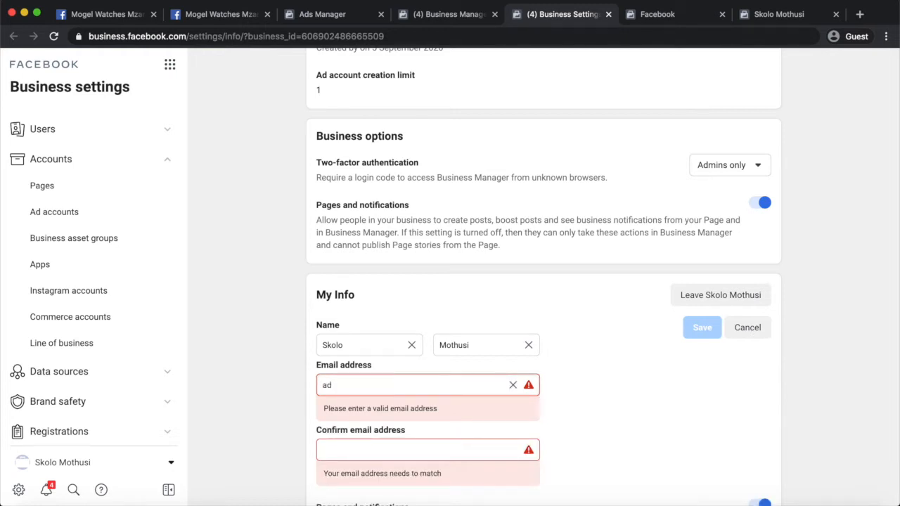
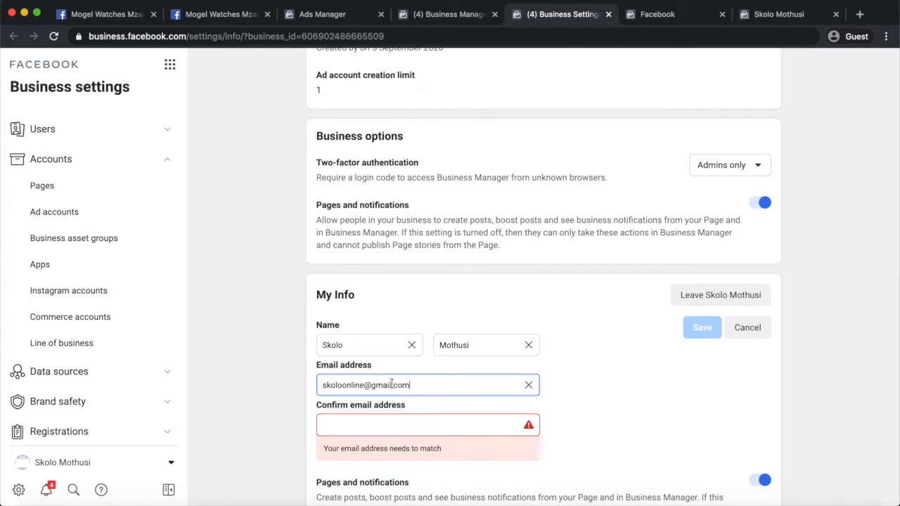
{"action": "key", "text": "super+a"}
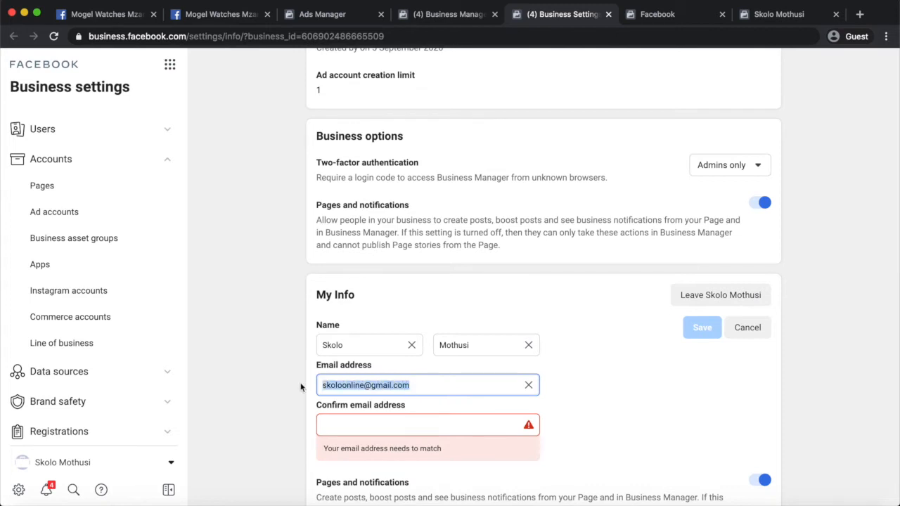
{"action": "key", "text": "super+c"}
{"action": "left_click", "coordinate": [342, 424]}
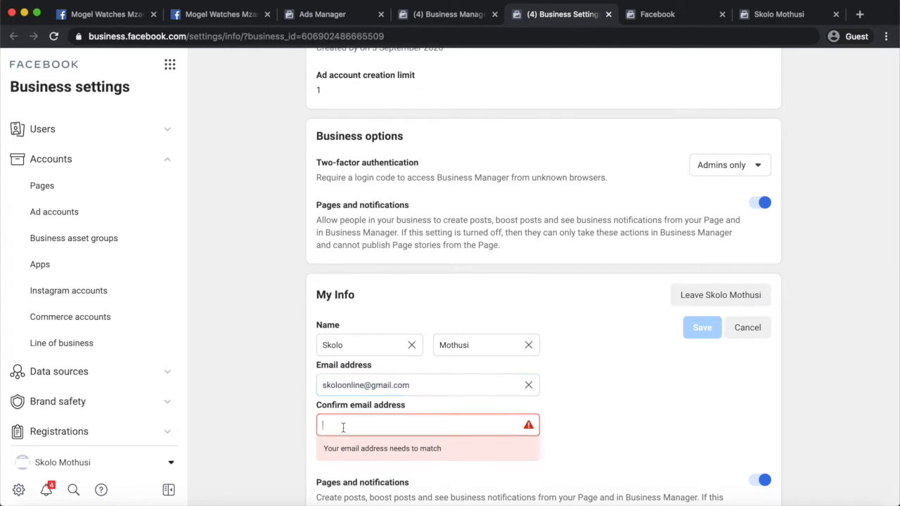
{"action": "key", "text": "super+v"}
Save the new email address and resend the verification email.
{"action": "scroll", "coordinate": [441, 441], "scroll_direction": "down", "scroll_amount": 2}
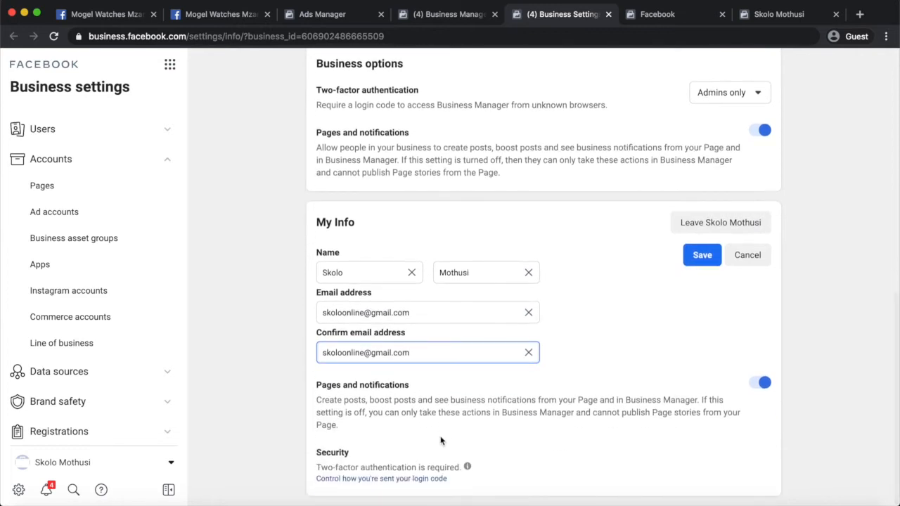
{"action": "left_click", "coordinate": [702, 258]}
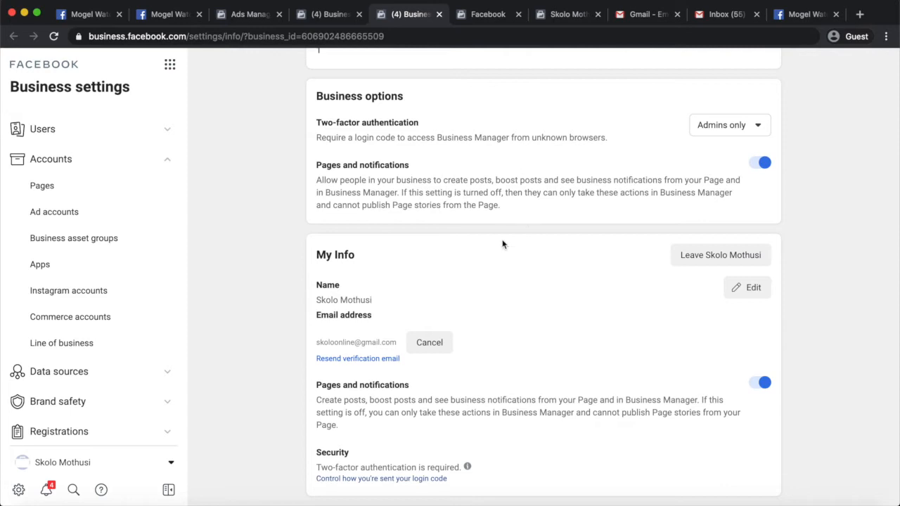
{"action": "left_click", "coordinate": [358, 359]}
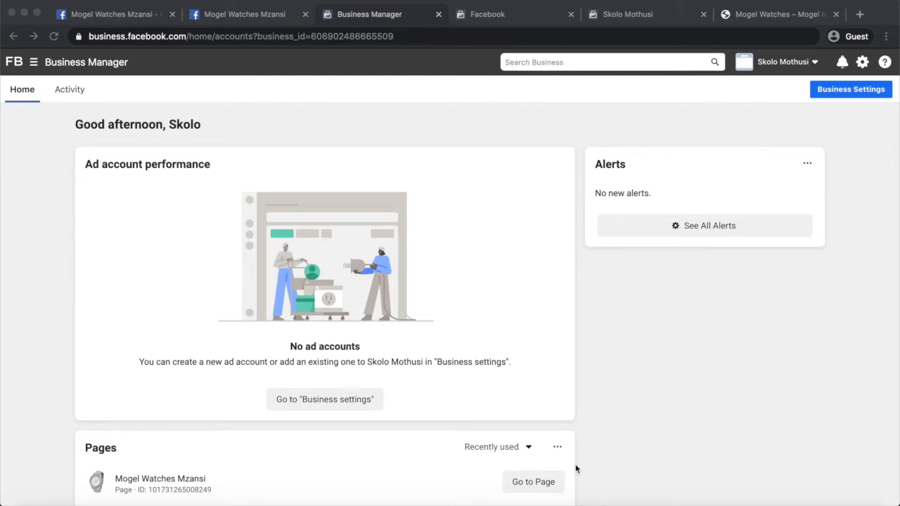
Go to the Ad accounts page in Business settings and choose Add > Create a new ad account.
{"action": "left_click", "coordinate": [469, 131]}
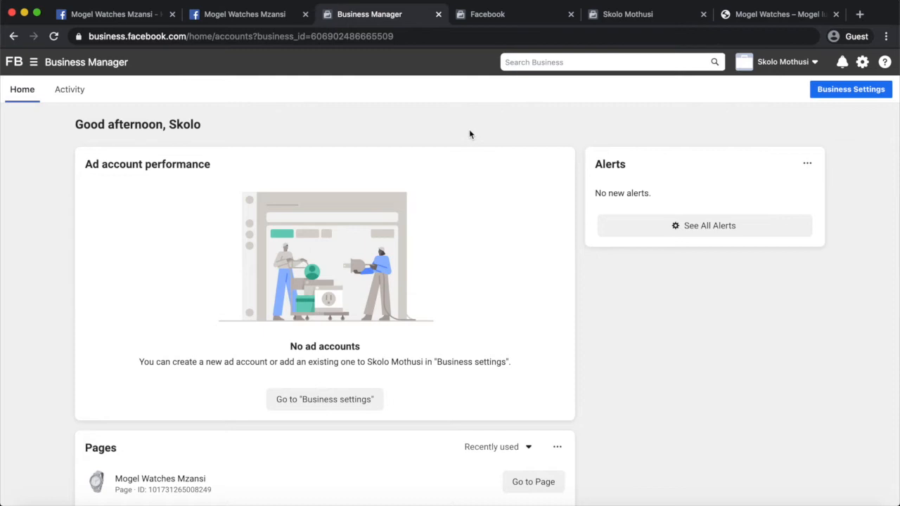
{"action": "left_click", "coordinate": [325, 399]}
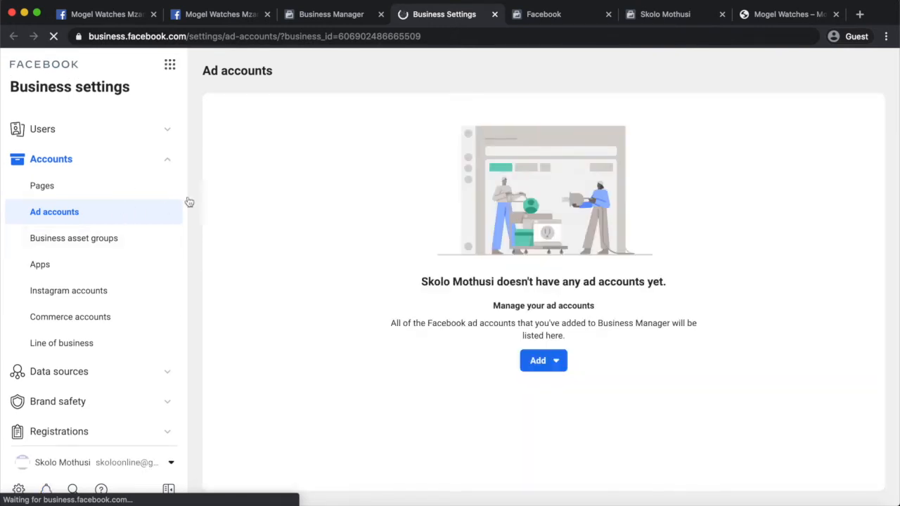
{"action": "left_click", "coordinate": [554, 365]}
{"action": "scroll", "coordinate": [637, 418], "scroll_direction": "down", "scroll_amount": 1}
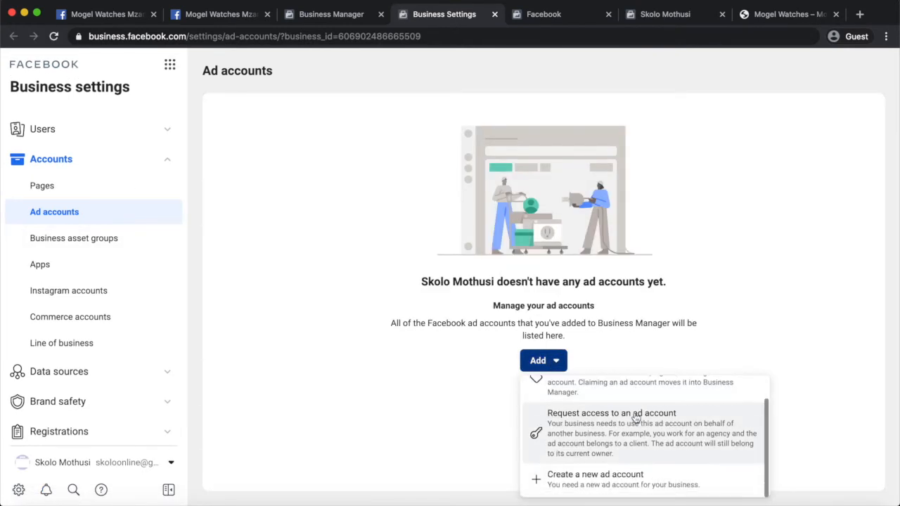
{"action": "scroll", "coordinate": [672, 415], "scroll_direction": "up", "scroll_amount": 1}
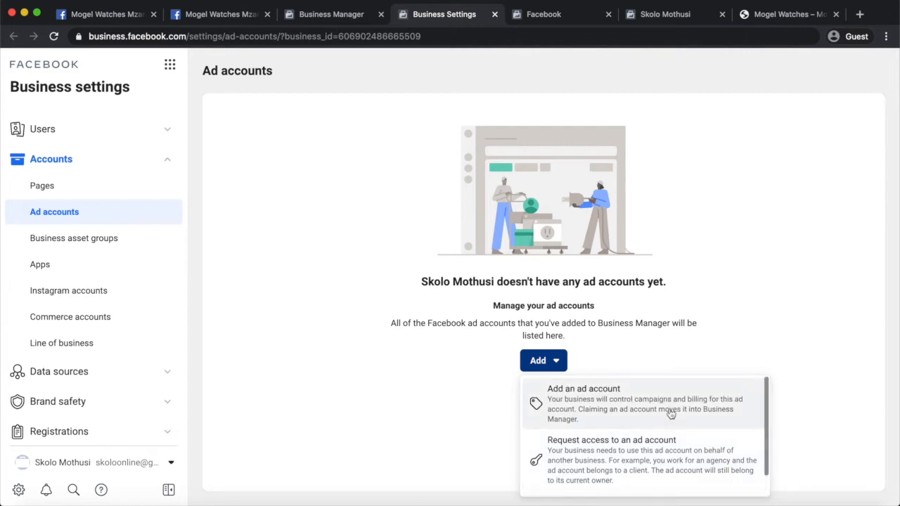
{"action": "scroll", "coordinate": [669, 422], "scroll_direction": "down", "scroll_amount": 1}
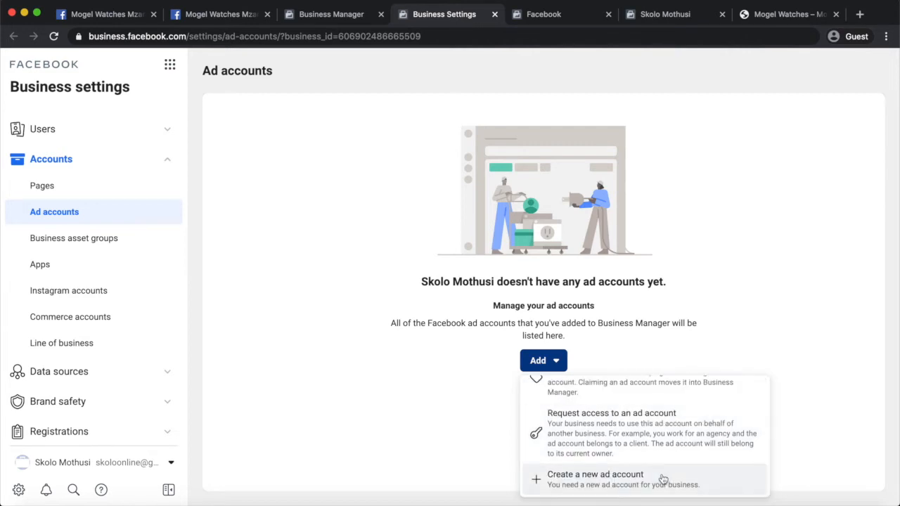
{"action": "left_click", "coordinate": [663, 479]}
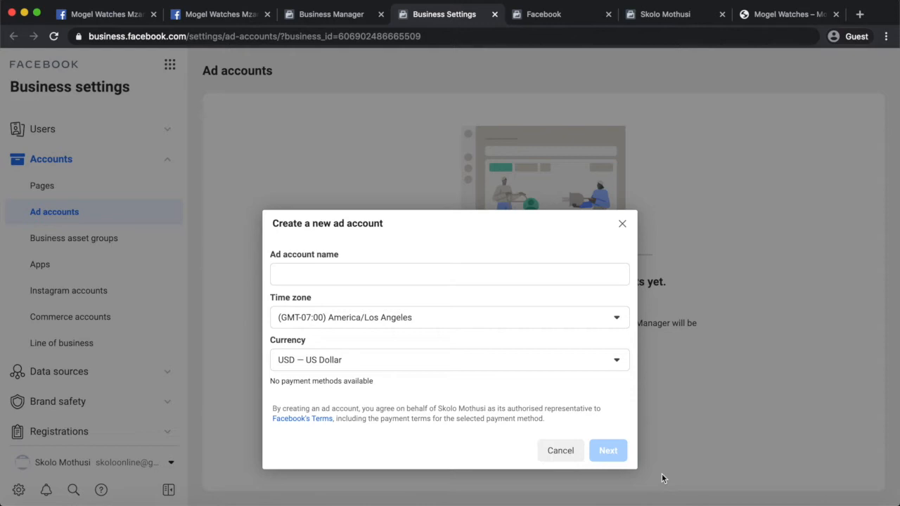
Create ad account 'Mogel Adverts' with Africa/Johannesburg time zone and South African Rand currency, then continue.
{"action": "left_click", "coordinate": [492, 273]}
{"action": "type", "text": "Moge"}
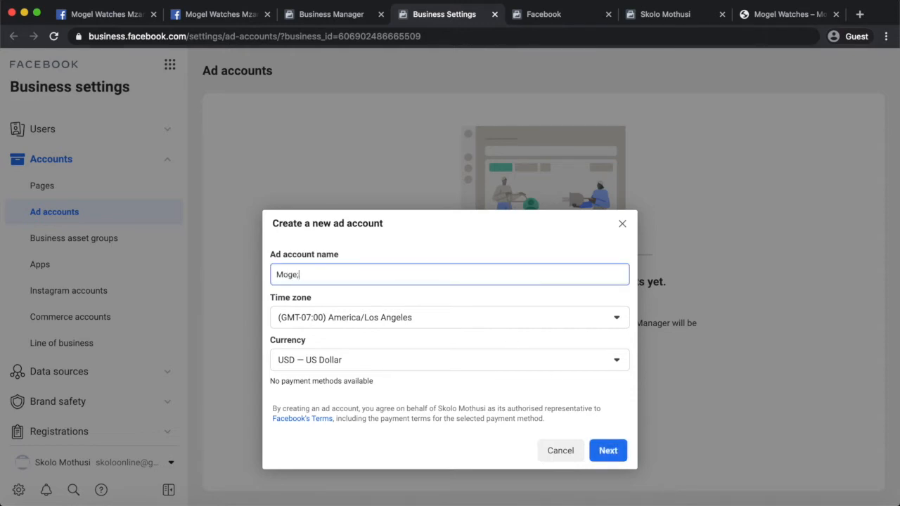
{"action": "type", "text": "l Adverts"}
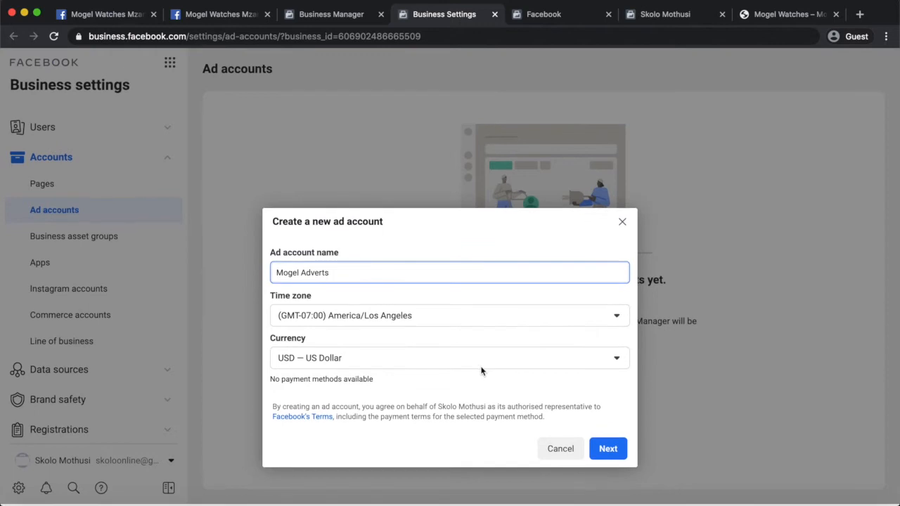
{"action": "left_click", "coordinate": [411, 320]}
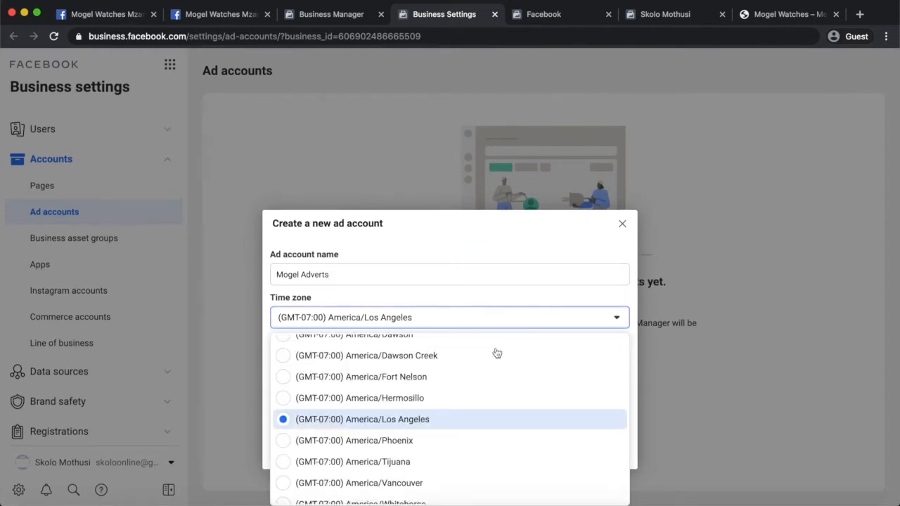
{"action": "scroll", "coordinate": [443, 418], "scroll_direction": "down", "scroll_amount": 5}
{"action": "scroll", "coordinate": [445, 420], "scroll_direction": "down", "scroll_amount": 15}
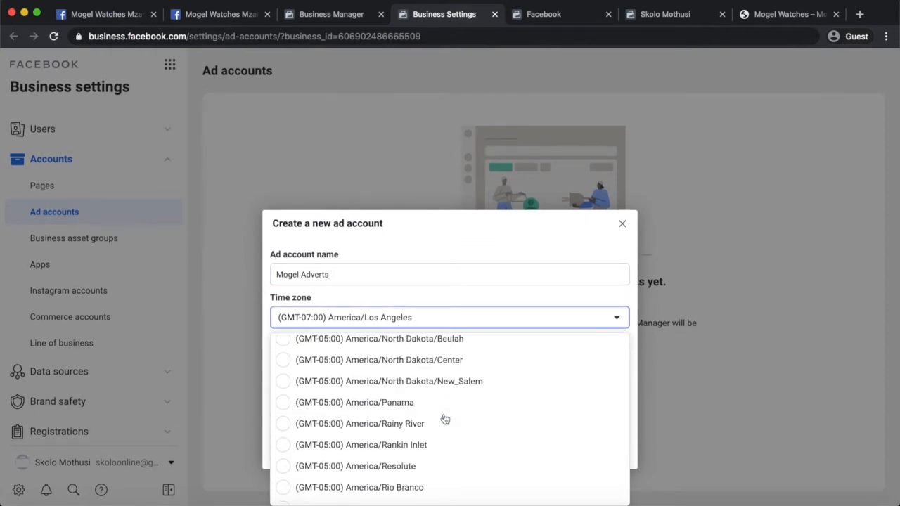
{"action": "scroll", "coordinate": [445, 420], "scroll_direction": "down", "scroll_amount": 3}
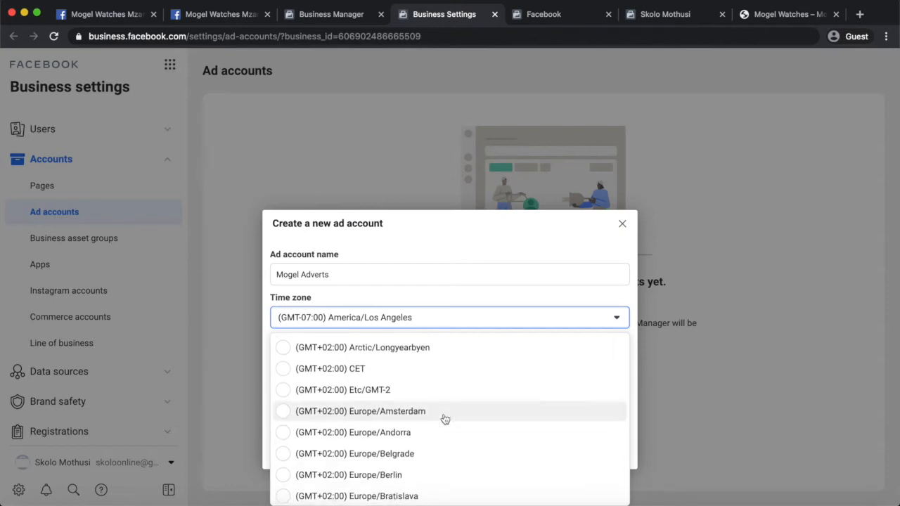
{"action": "left_click", "coordinate": [394, 352]}
{"action": "left_click", "coordinate": [383, 359]}
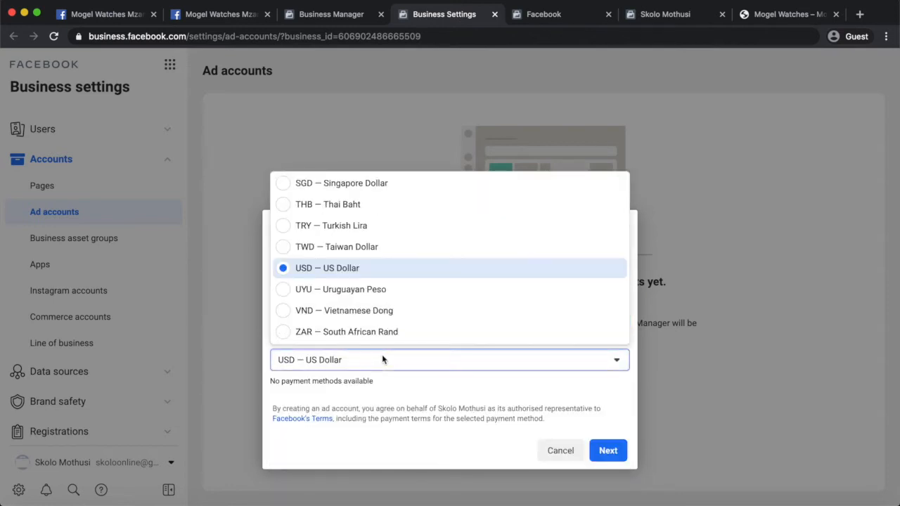
{"action": "left_click", "coordinate": [373, 334]}
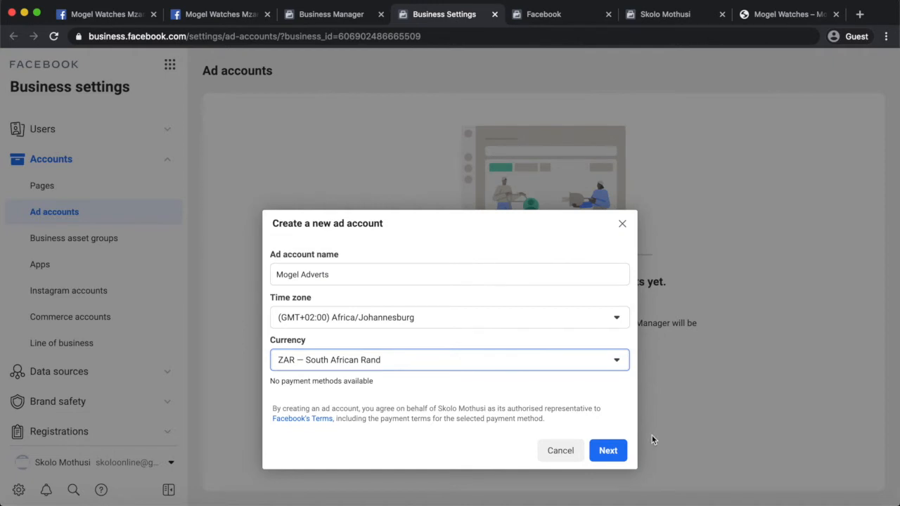
{"action": "left_click", "coordinate": [613, 451]}
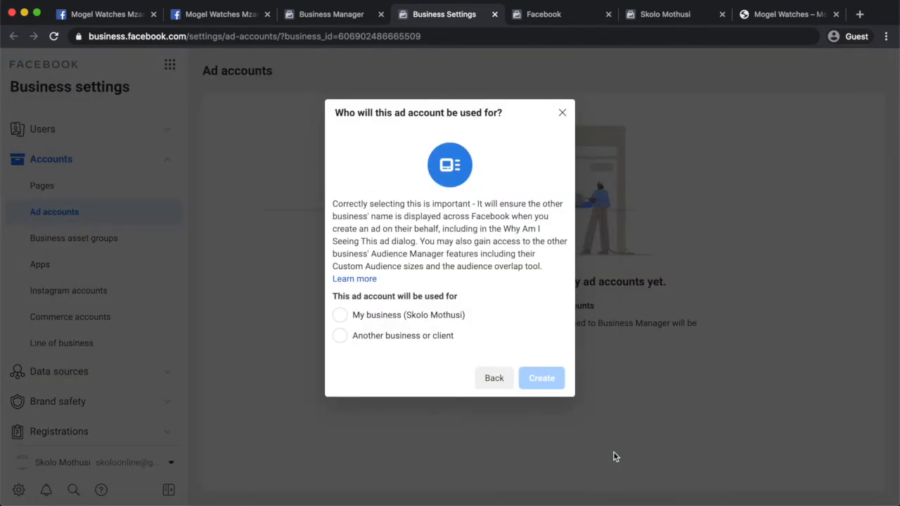
Create the account for your own business and assign the owner Manage campaigns and full admin permissions.
{"action": "left_click", "coordinate": [434, 317]}
{"action": "left_click", "coordinate": [552, 375]}
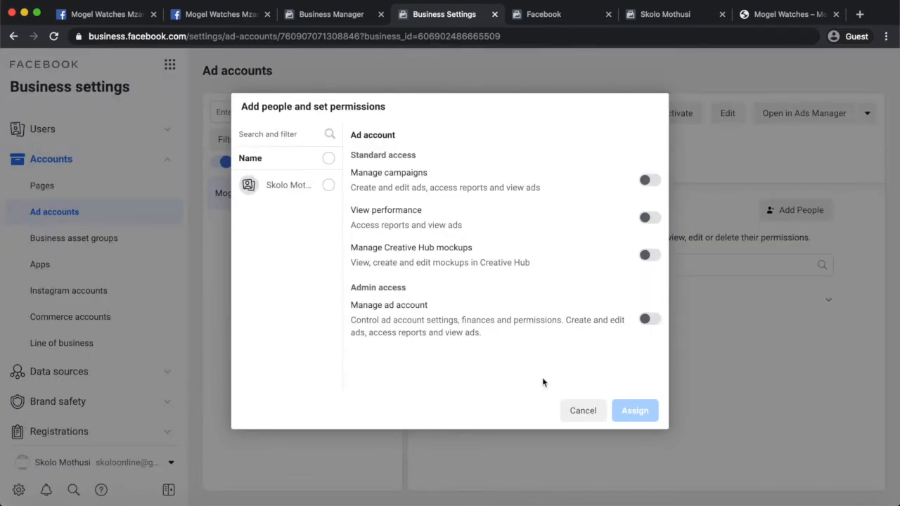
{"action": "left_click", "coordinate": [649, 180]}
{"action": "left_click", "coordinate": [650, 318]}
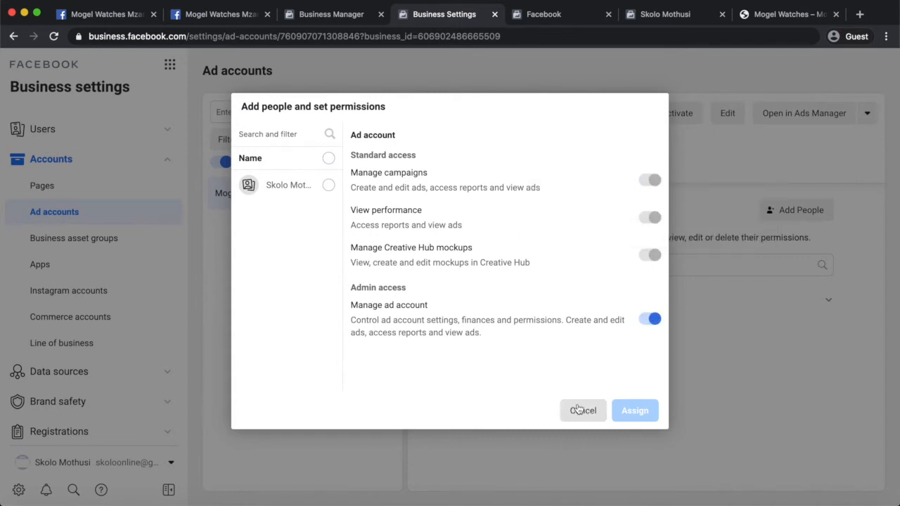
{"action": "left_click", "coordinate": [328, 186]}
{"action": "left_click", "coordinate": [635, 411]}
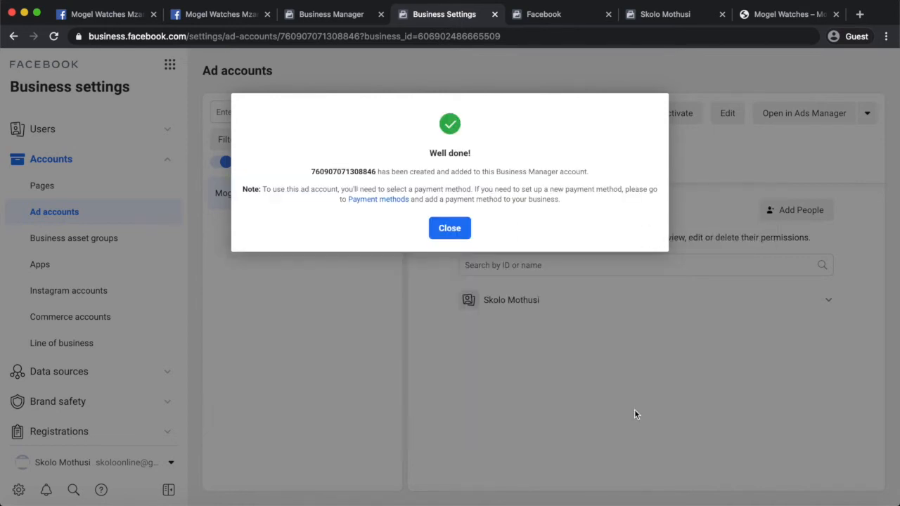
{"action": "left_click", "coordinate": [457, 232]}
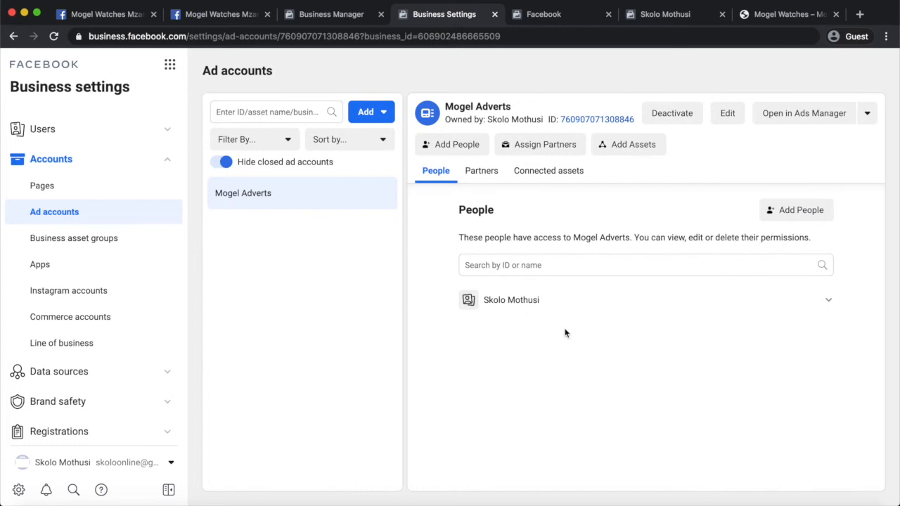
Reload Business Manager home to show the new ad account at R0.00, then return to Mogel Adverts settings.
{"action": "left_click", "coordinate": [331, 13]}
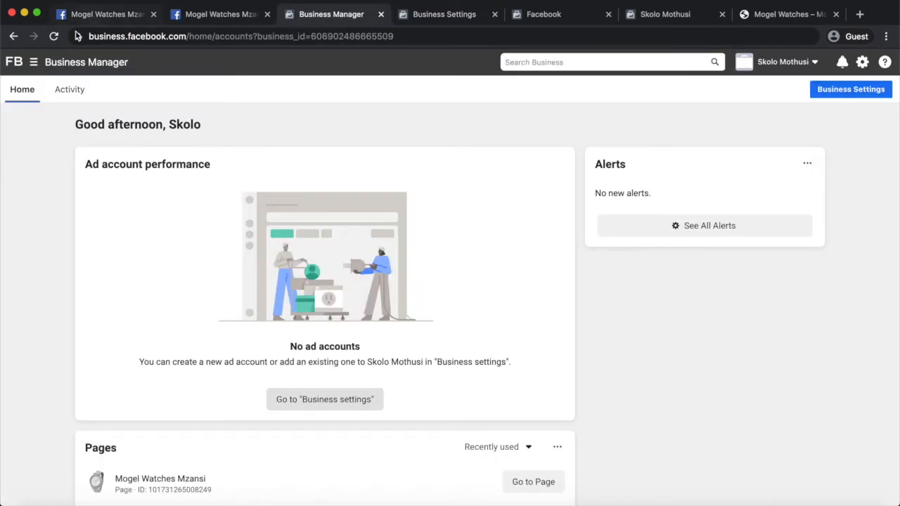
{"action": "left_click", "coordinate": [54, 37]}
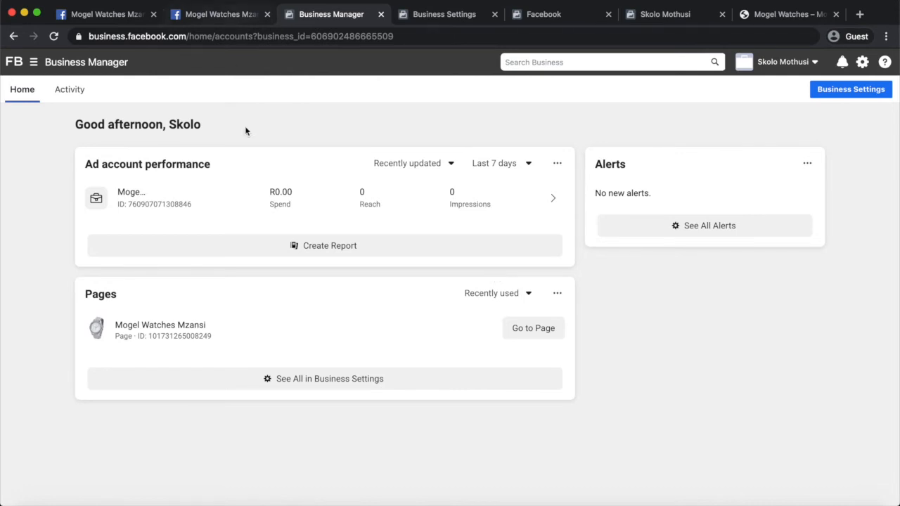
{"action": "left_click", "coordinate": [452, 16]}
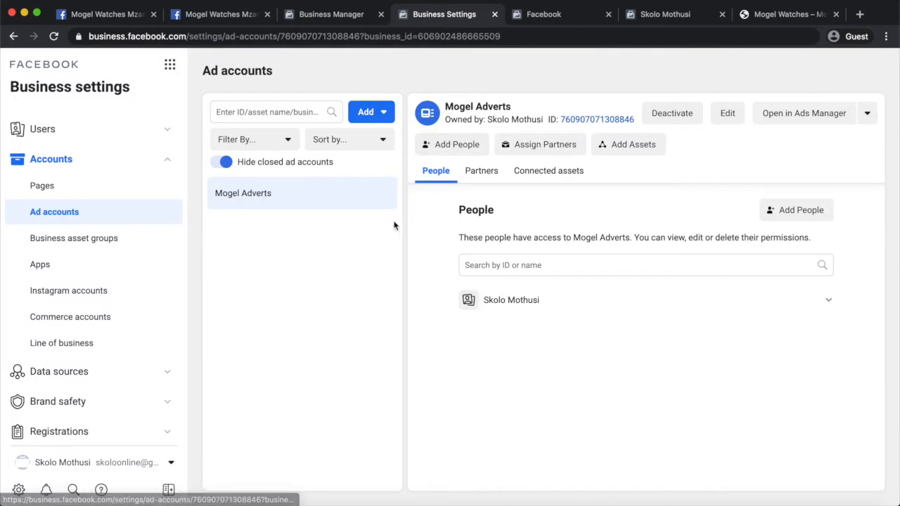
Open Payments in the Business settings sidebar and start adding a payment method.
{"action": "scroll", "coordinate": [101, 338], "scroll_direction": "down", "scroll_amount": 1}
{"action": "scroll", "coordinate": [101, 338], "scroll_direction": "down", "scroll_amount": 5}
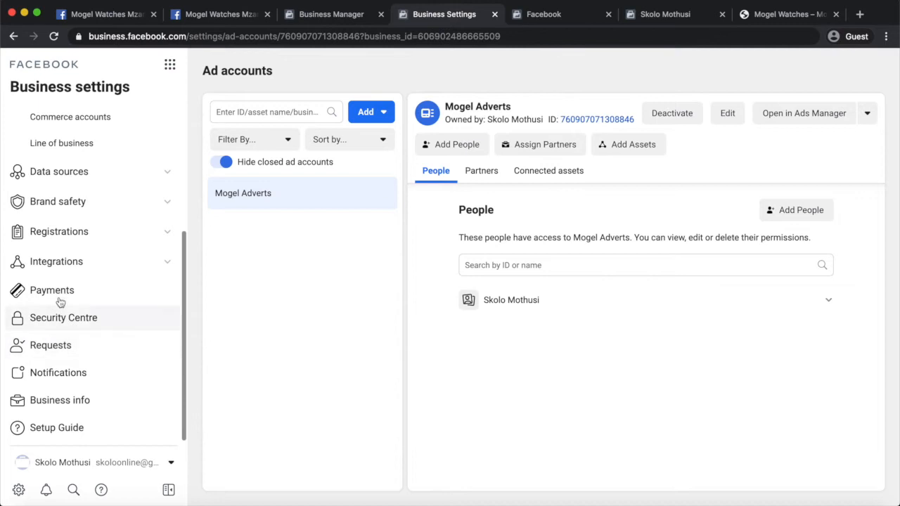
{"action": "left_click", "coordinate": [59, 296]}
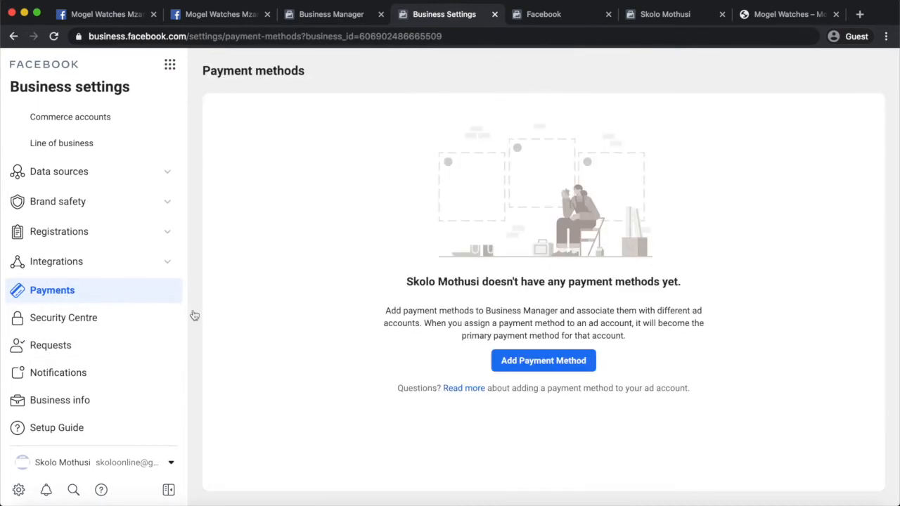
{"action": "left_click", "coordinate": [545, 371]}
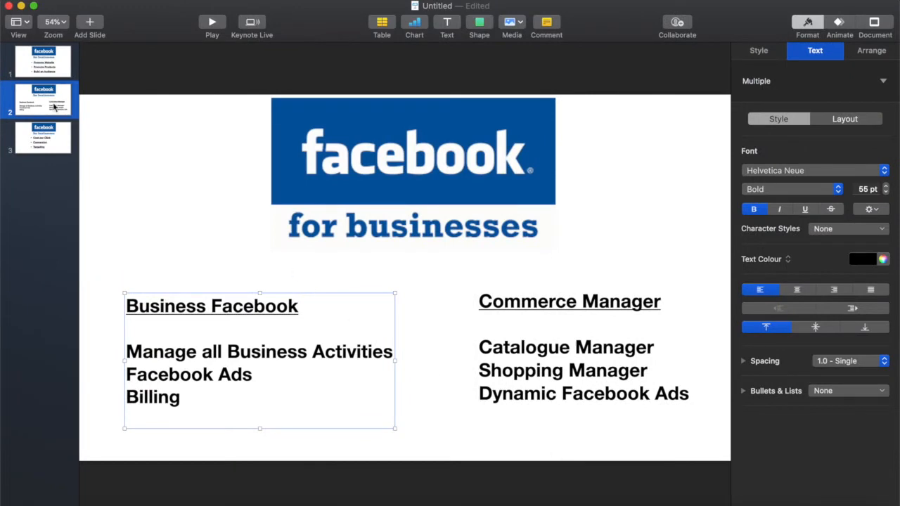
Show Keynote slide 1 (Promote Website, Promote Products, Build an Audience), then return to the browser.
{"action": "left_click", "coordinate": [43, 69]}
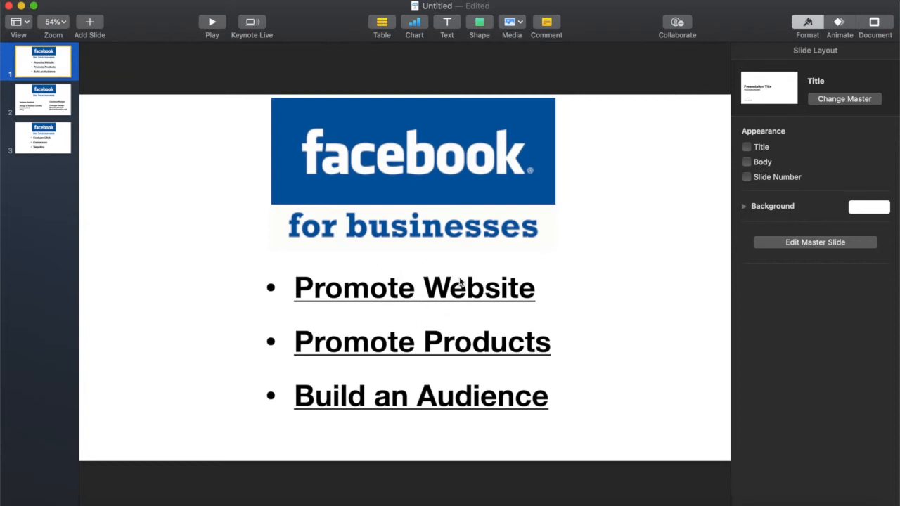
{"action": "key", "text": "ctrl+Left"}
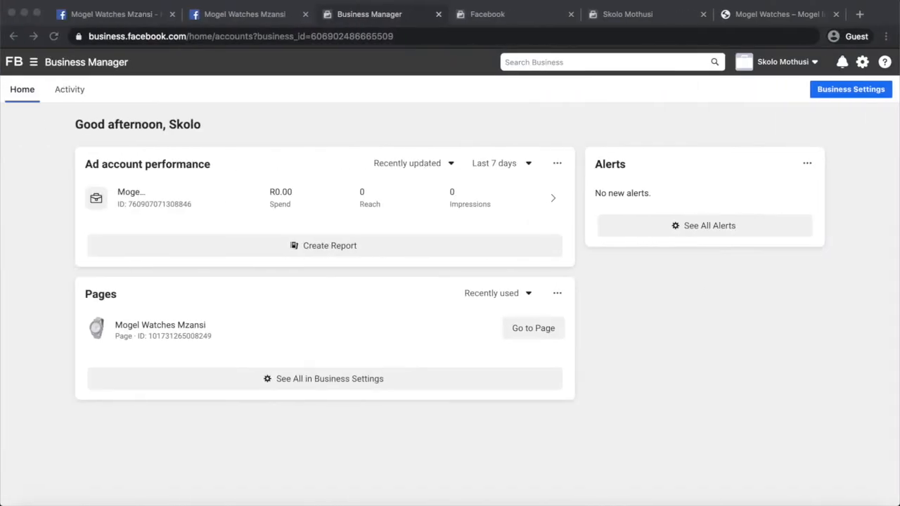
View the Mogel Watches store homepage and promotion slide, then open the Mogel Watches Mzansi Ad Centre.
{"action": "left_click", "coordinate": [759, 16]}
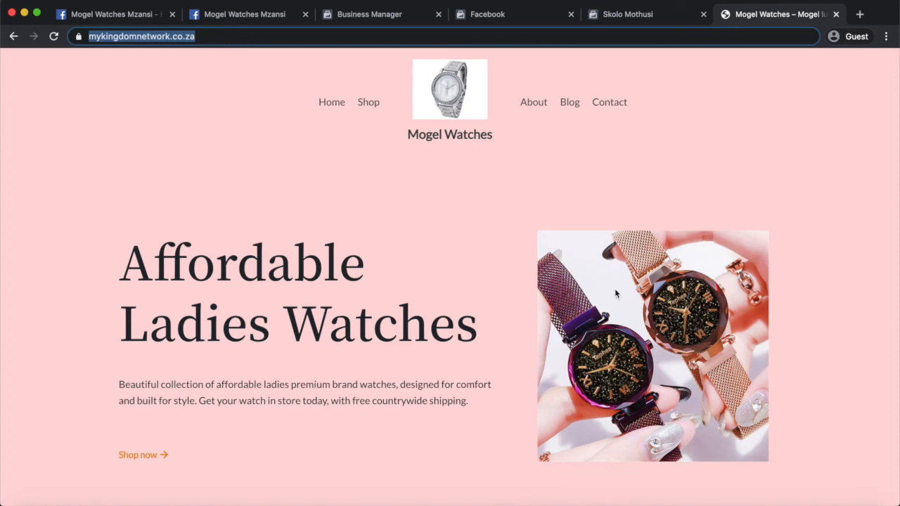
{"action": "left_click", "coordinate": [847, 308]}
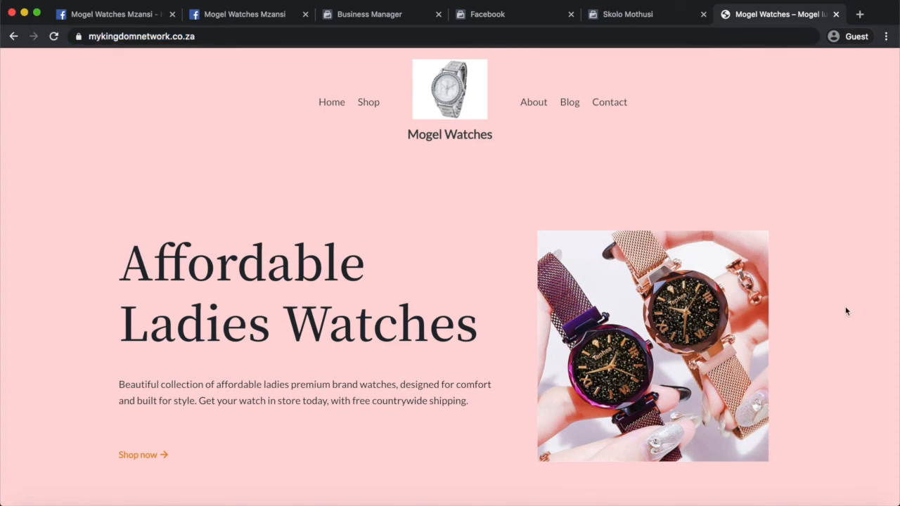
{"action": "key", "text": "ctrl+Right"}
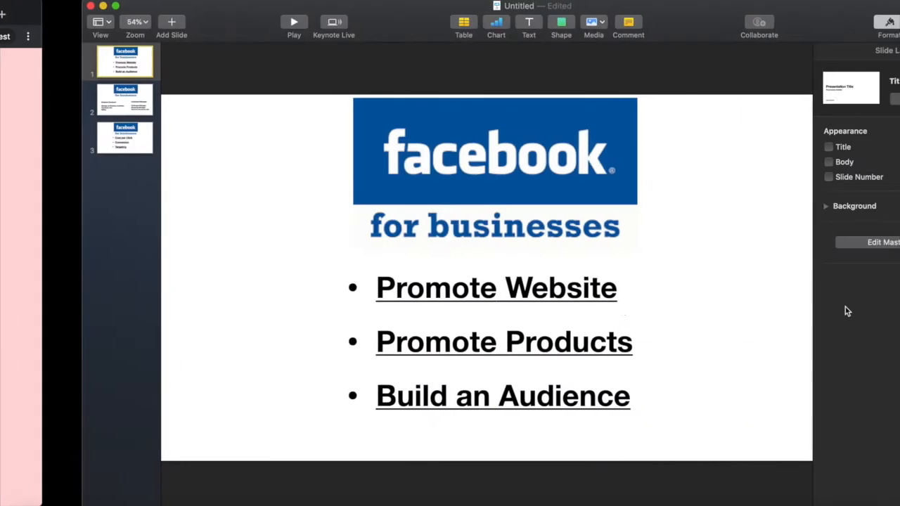
{"action": "left_click", "coordinate": [527, 296]}
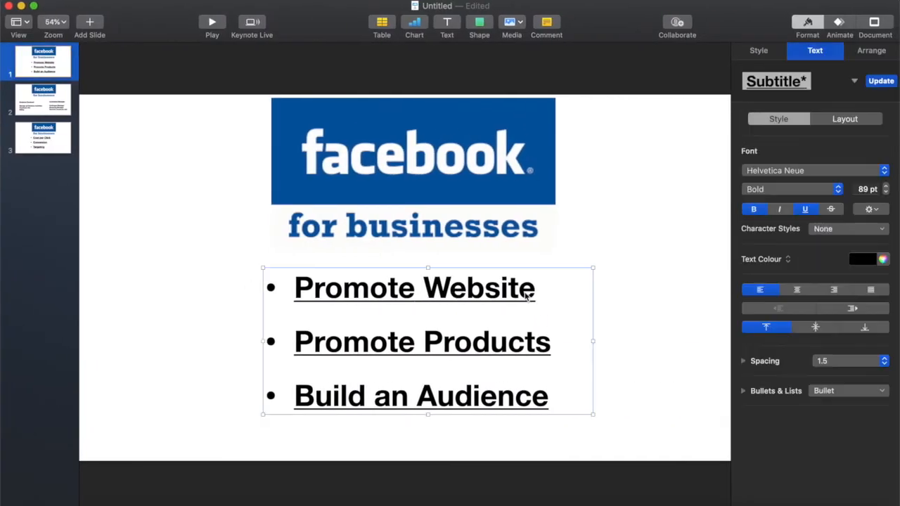
{"action": "key", "text": "ctrl+Left"}
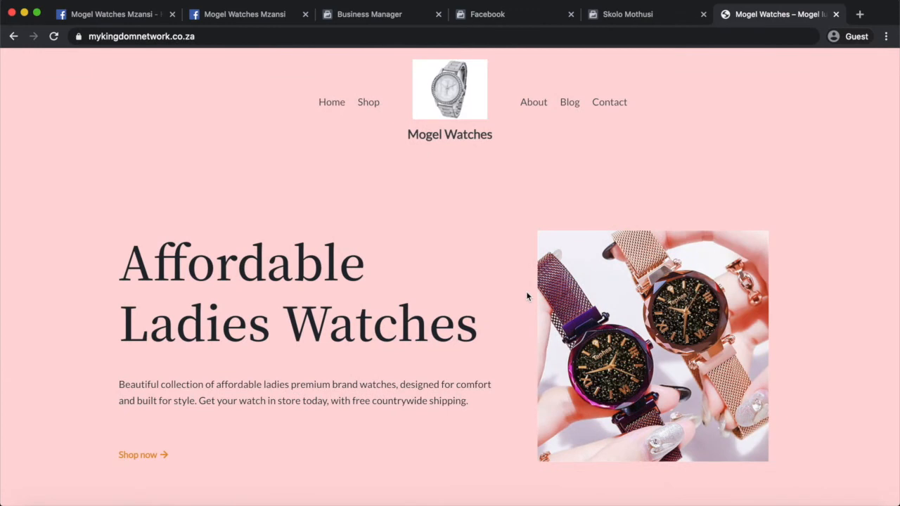
{"action": "left_click", "coordinate": [247, 16]}
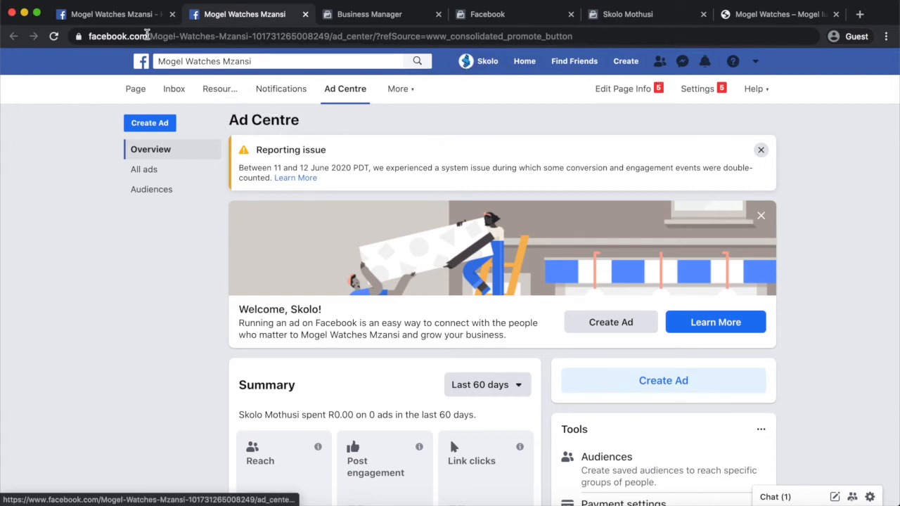
Load facebook.com, collapse Chat, and expand See more for the Mogel Watches Mzansi Page sections.
{"action": "left_click_drag", "start_coordinate": [148, 35], "coordinate": [713, 36]}
{"action": "key", "text": "BackSpace"}
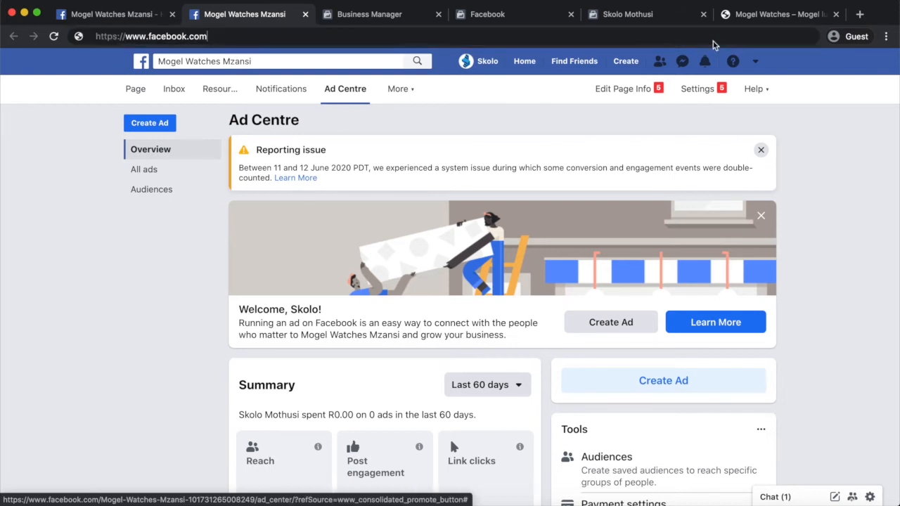
{"action": "key", "text": "Return"}
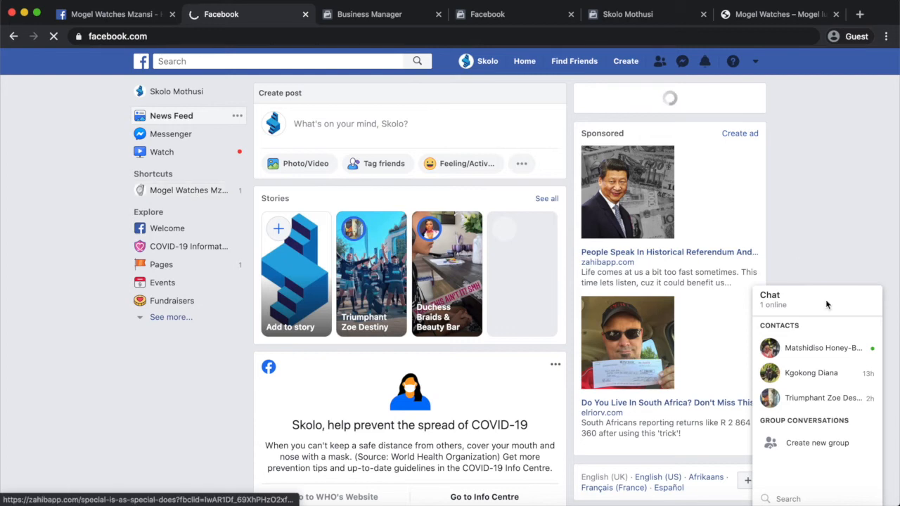
{"action": "left_click", "coordinate": [771, 299]}
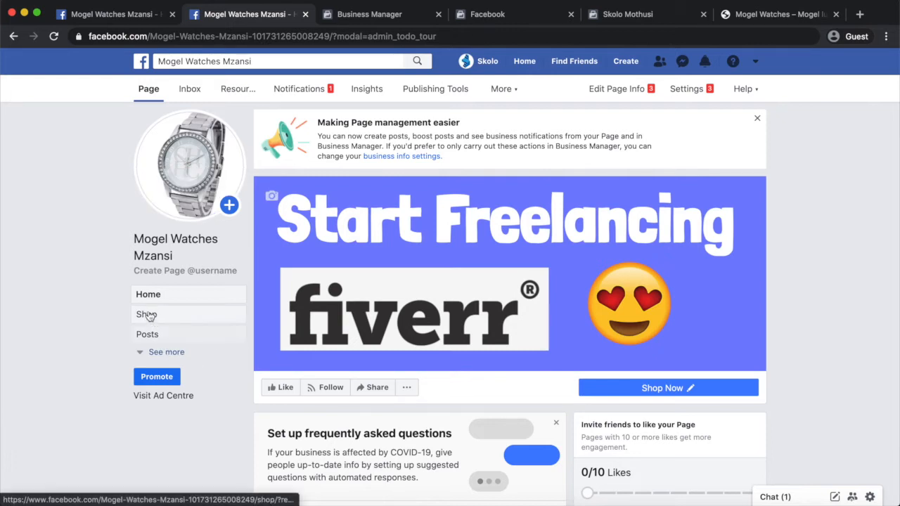
{"action": "left_click", "coordinate": [162, 352]}
{"action": "scroll", "coordinate": [167, 412], "scroll_direction": "down", "scroll_amount": 2}
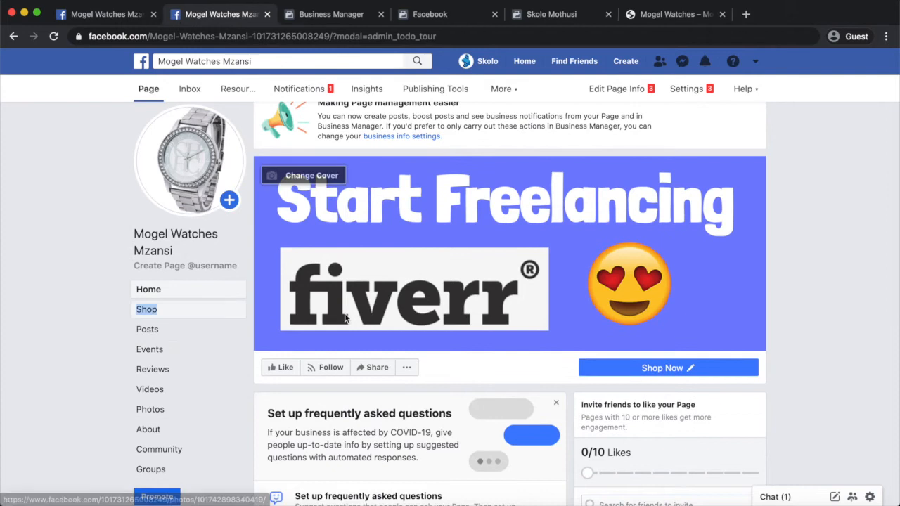
{"action": "scroll", "coordinate": [345, 318], "scroll_direction": "down", "scroll_amount": 2}
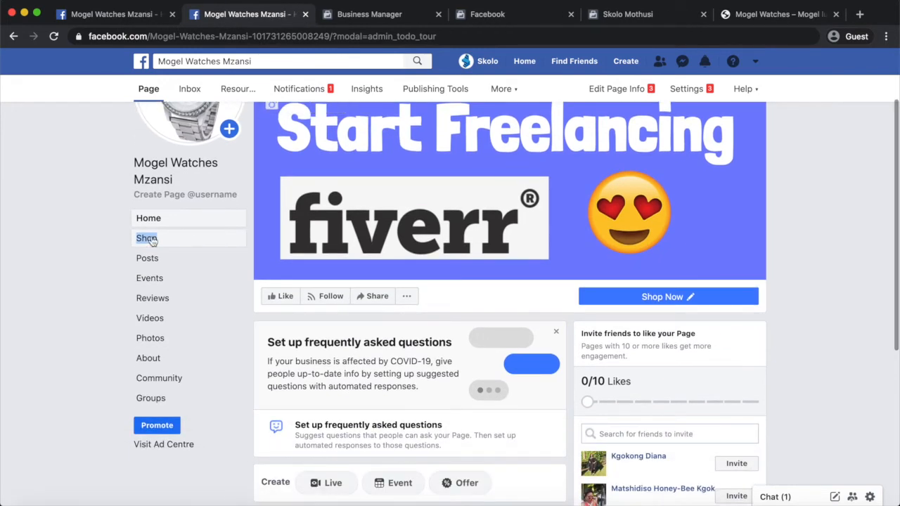
Browse the Page's Promote options, including Get more website visitors, then switch to the Keynote slides.
{"action": "left_click", "coordinate": [156, 427]}
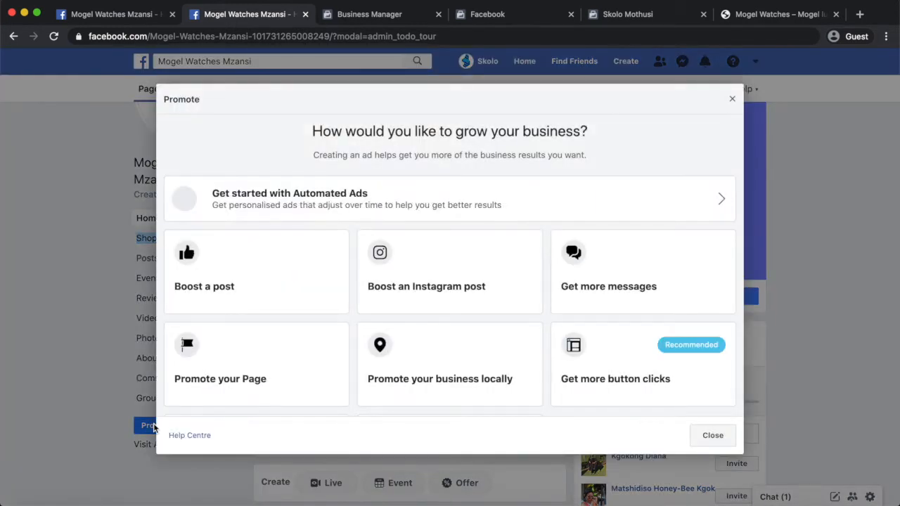
{"action": "scroll", "coordinate": [287, 379], "scroll_direction": "down", "scroll_amount": 3}
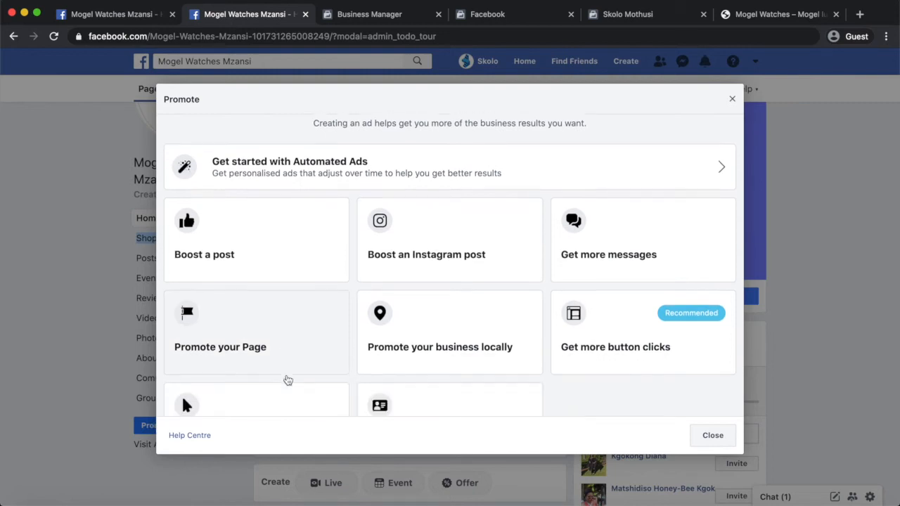
{"action": "scroll", "coordinate": [286, 375], "scroll_direction": "up", "scroll_amount": 3}
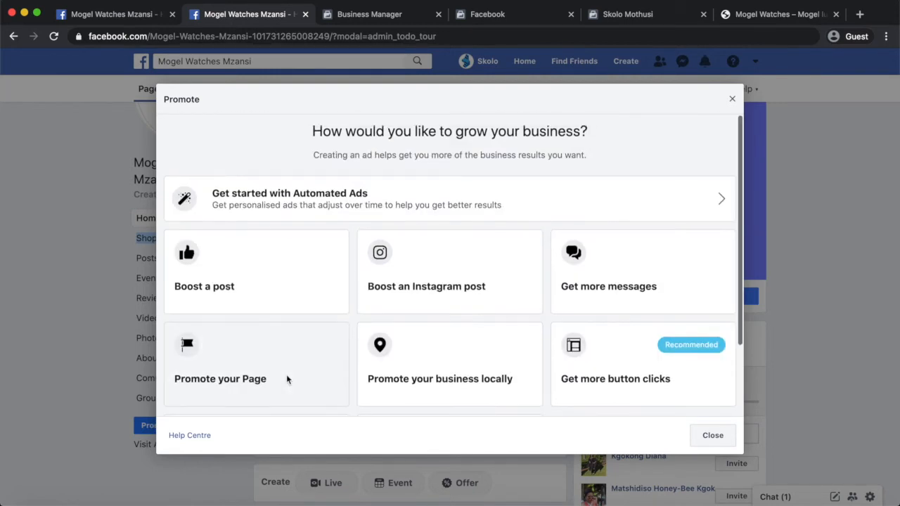
{"action": "scroll", "coordinate": [288, 380], "scroll_direction": "down", "scroll_amount": 3}
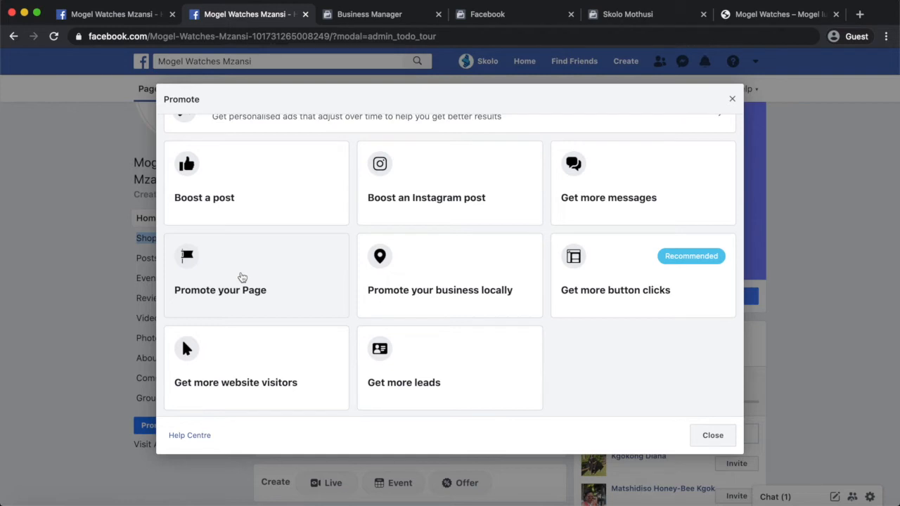
{"action": "key", "text": "ctrl+Right"}
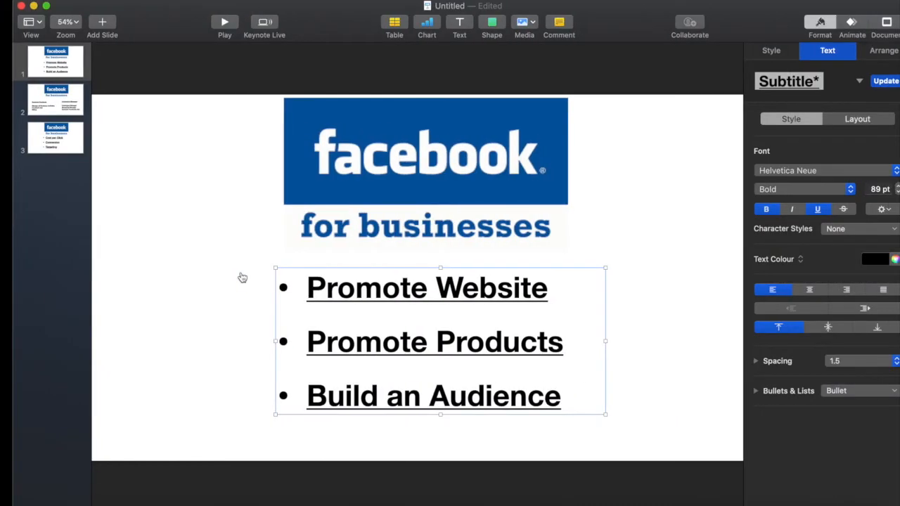
Select the 'Build an Audience' bullet on the Keynote slide, then return to Facebook's Promote options.
{"action": "double_click", "coordinate": [555, 398]}
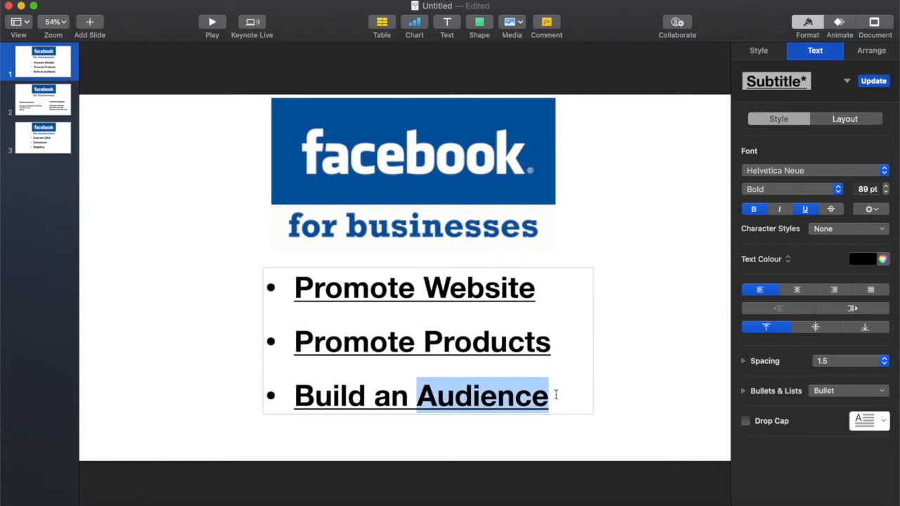
{"action": "left_click", "coordinate": [561, 398]}
{"action": "left_click_drag", "start_coordinate": [561, 397], "coordinate": [271, 397]}
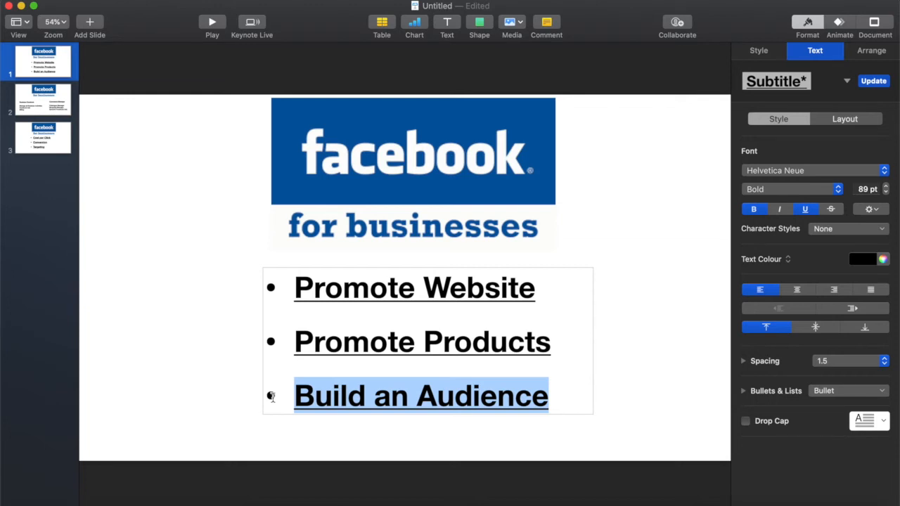
{"action": "key", "text": "ctrl+Left"}
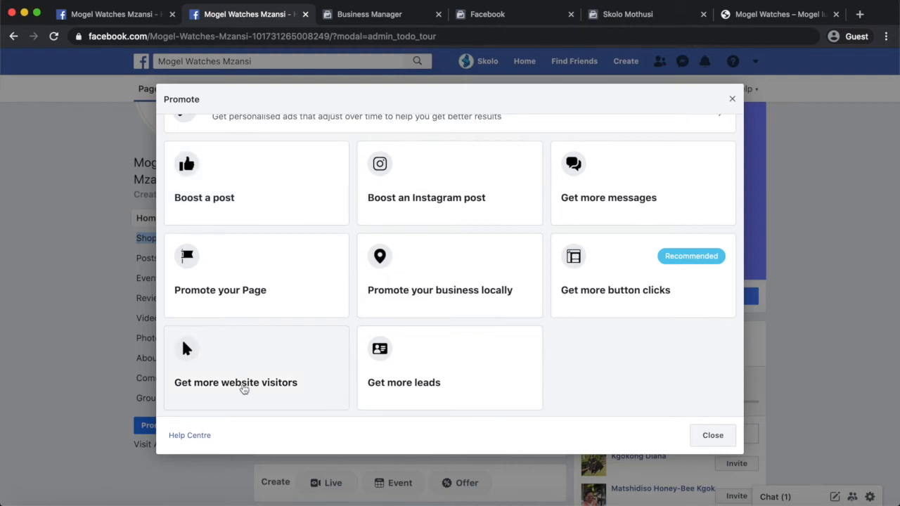
Choose the 'Get more website visitors' card to open the Promote your website form.
{"action": "left_click", "coordinate": [245, 383]}
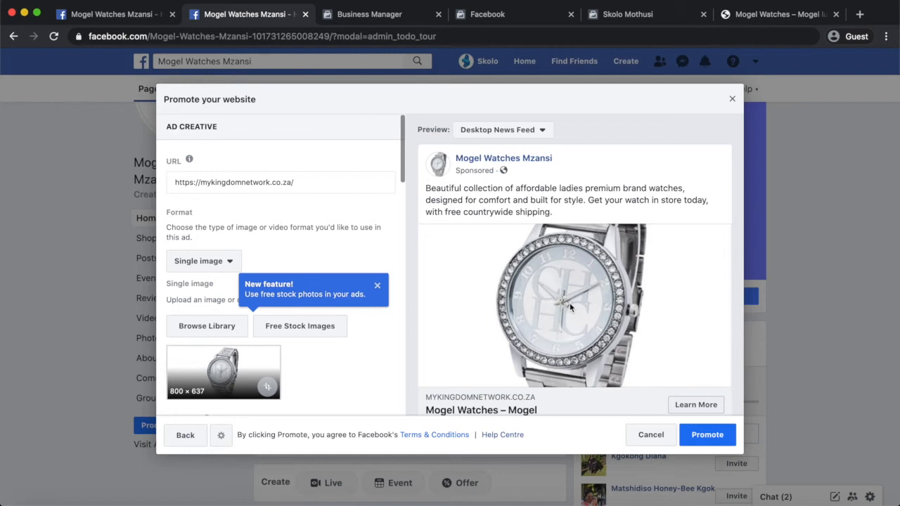
Open Fiverr.com in a new Chrome tab through a Google search for 'fiverr'.
{"action": "left_click", "coordinate": [859, 15]}
{"action": "type", "text": "f"}
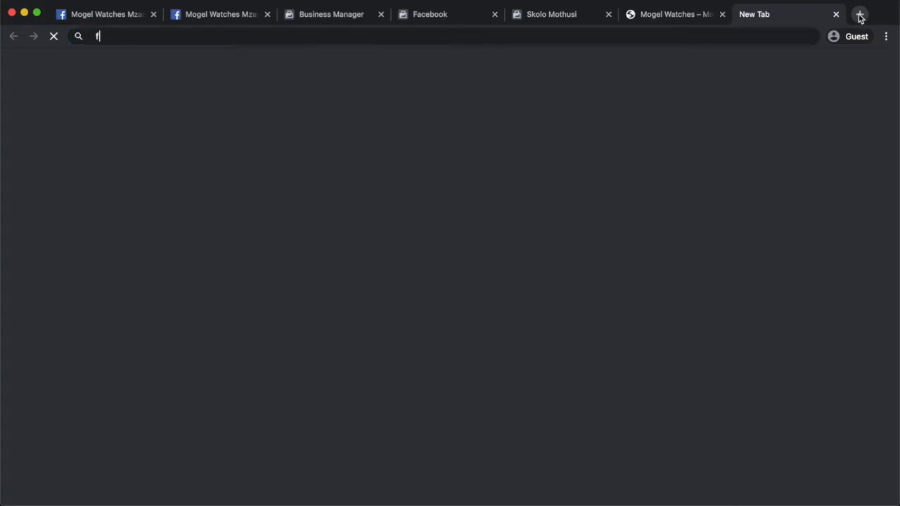
{"action": "type", "text": "iverr"}
{"action": "key", "text": "Return"}
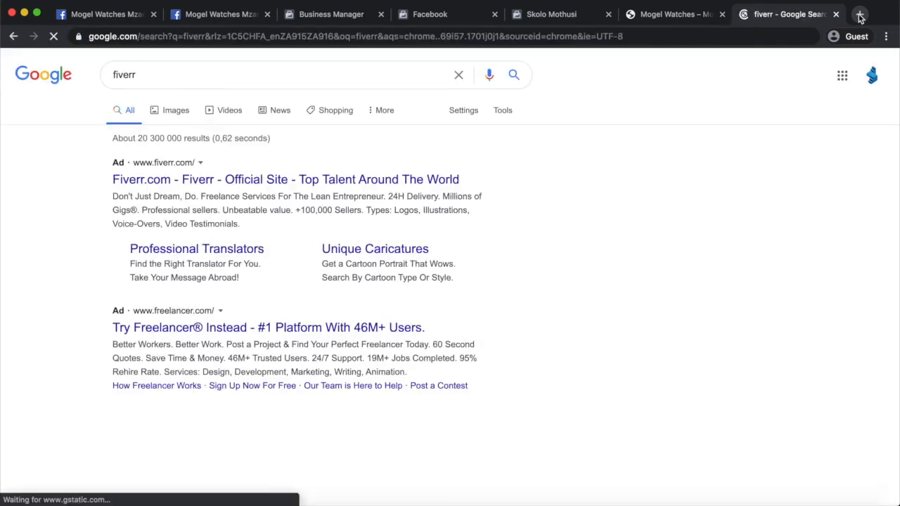
{"action": "left_click", "coordinate": [160, 180]}
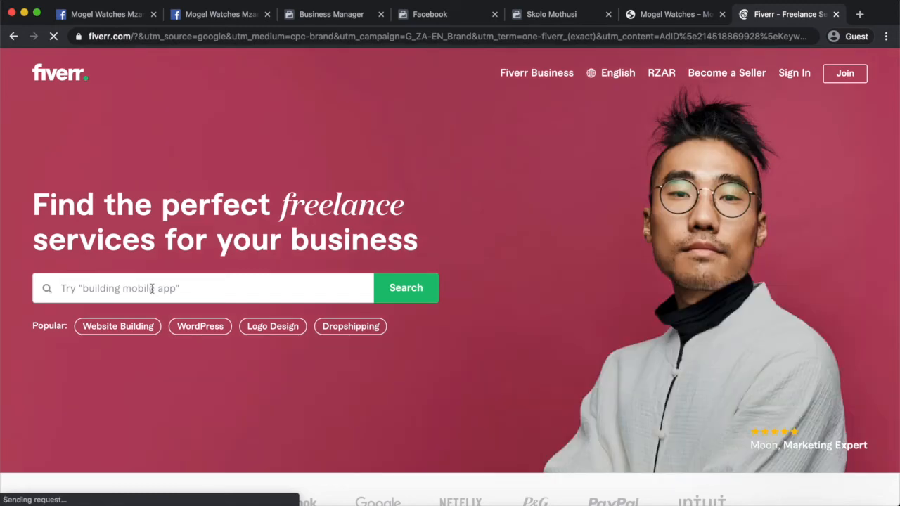
Dismiss the Join Fiverr popup and search Fiverr for 'video editing' services.
{"action": "type", "text": "v"}
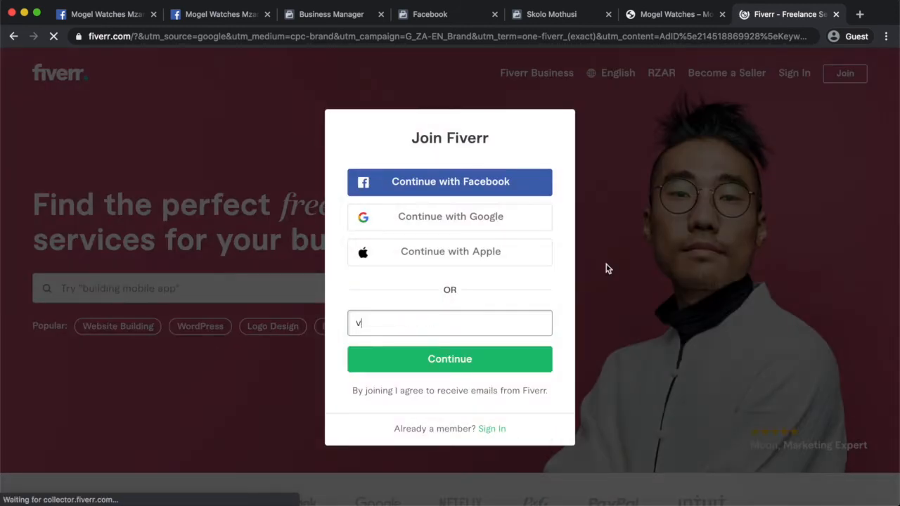
{"action": "left_click", "coordinate": [638, 247]}
{"action": "left_click", "coordinate": [179, 284]}
{"action": "type", "text": "v"}
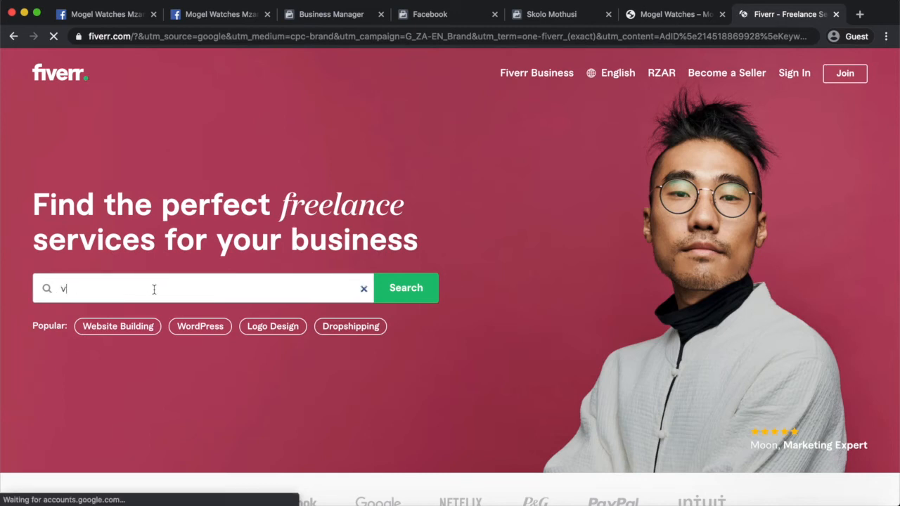
{"action": "type", "text": "ideo"}
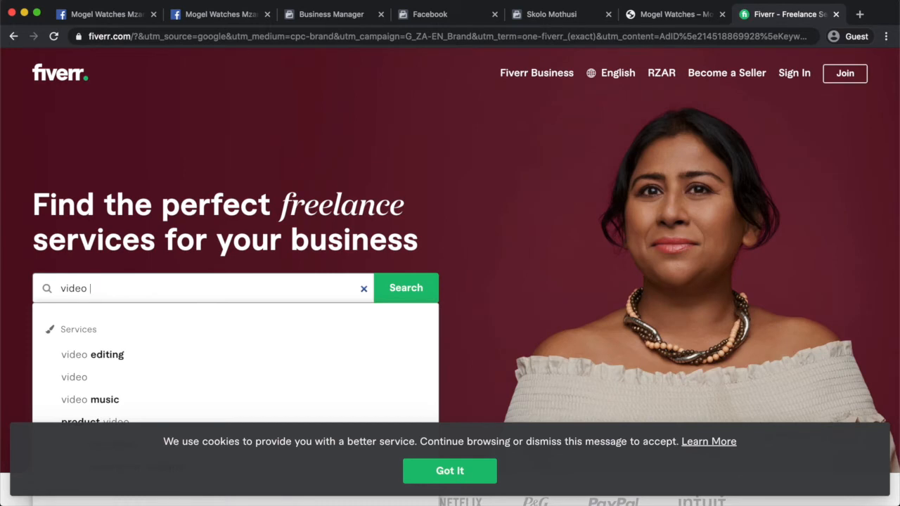
{"action": "left_click", "coordinate": [117, 357]}
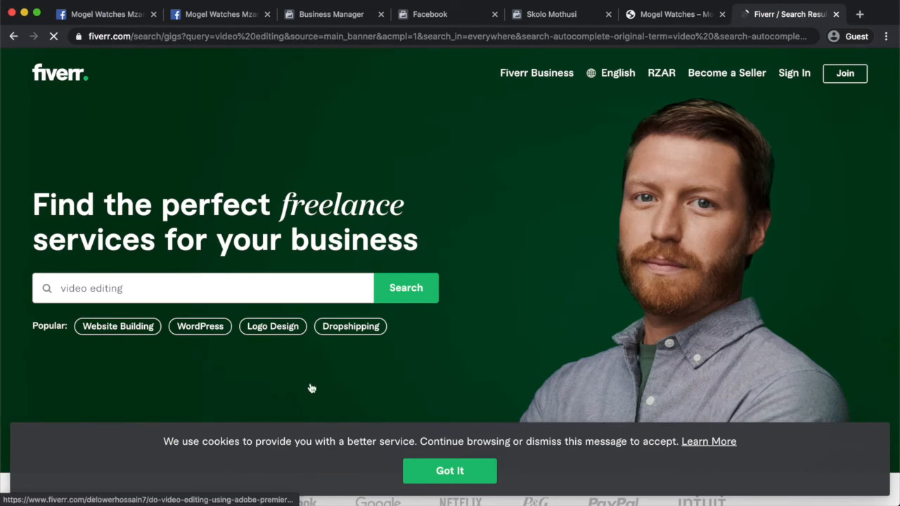
Scan the video editing results and open the music video editing gig.
{"action": "scroll", "coordinate": [494, 338], "scroll_direction": "down", "scroll_amount": 1}
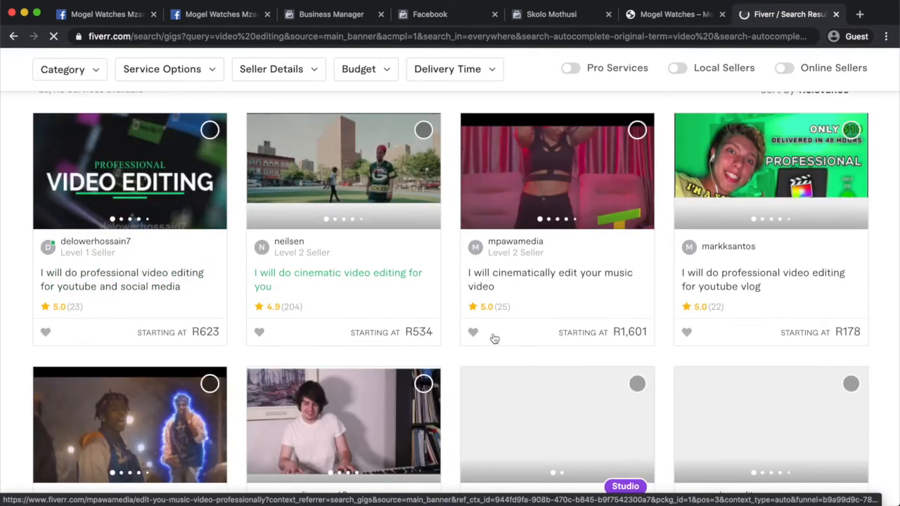
{"action": "scroll", "coordinate": [494, 339], "scroll_direction": "up", "scroll_amount": 1}
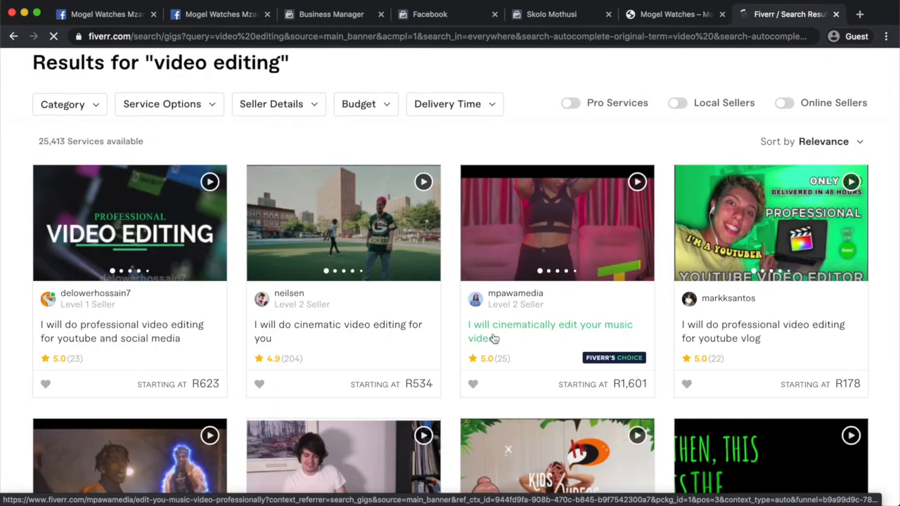
{"action": "left_click", "coordinate": [494, 338]}
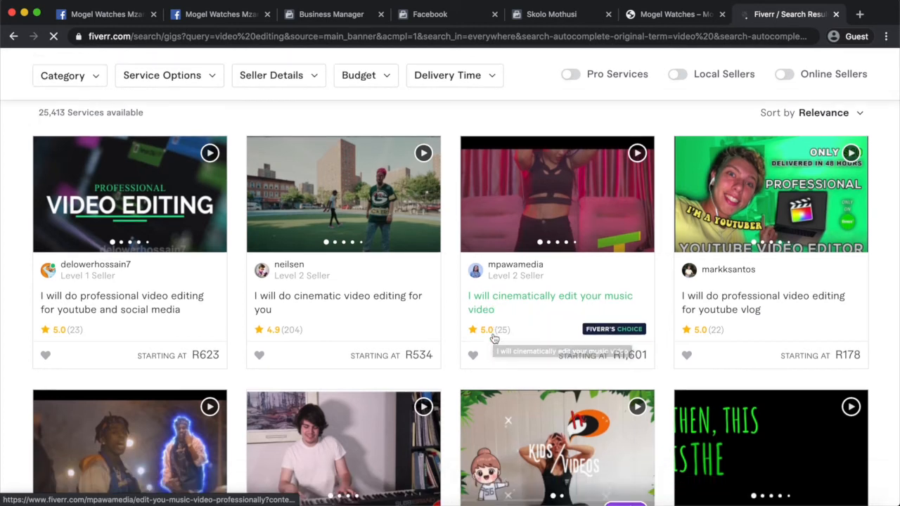
Review the music video editing gig's details and prices, then switch to the Mogel Watches tab.
{"action": "scroll", "coordinate": [495, 339], "scroll_direction": "down", "scroll_amount": 3}
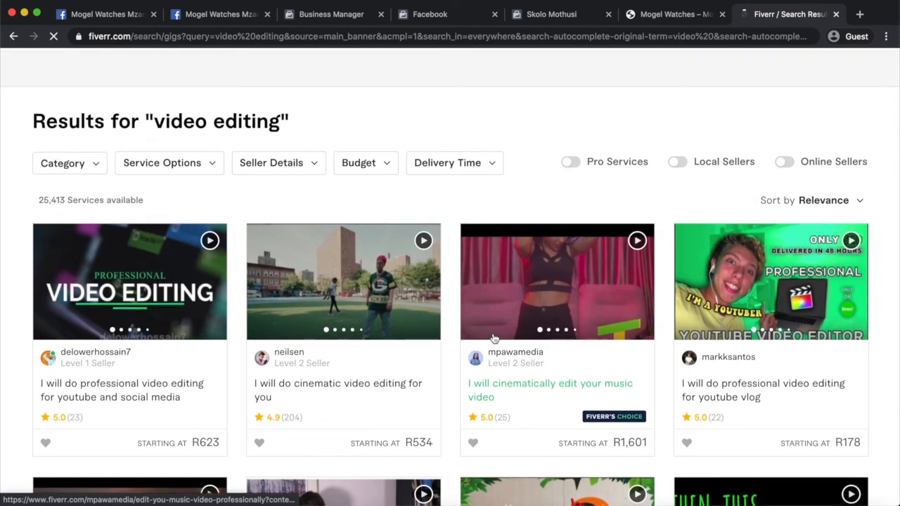
{"action": "scroll", "coordinate": [495, 338], "scroll_direction": "down", "scroll_amount": 3}
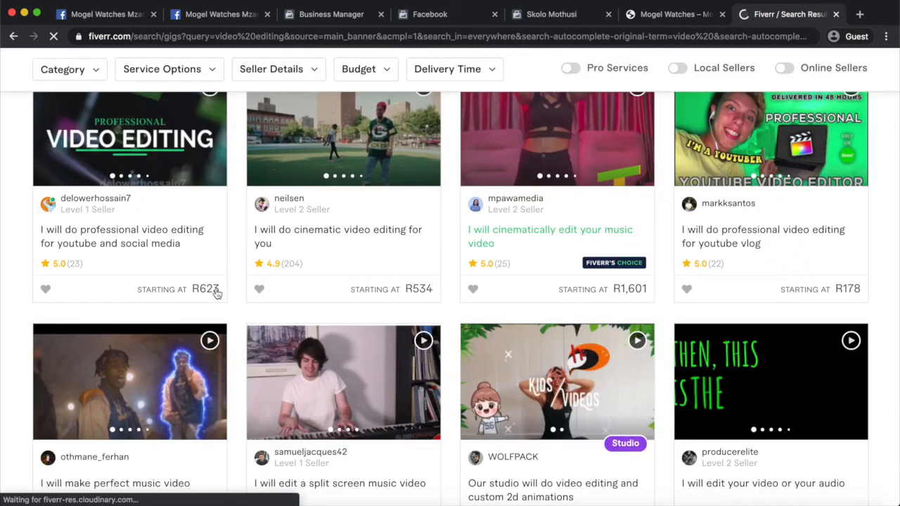
{"action": "scroll", "coordinate": [329, 275], "scroll_direction": "down", "scroll_amount": 2}
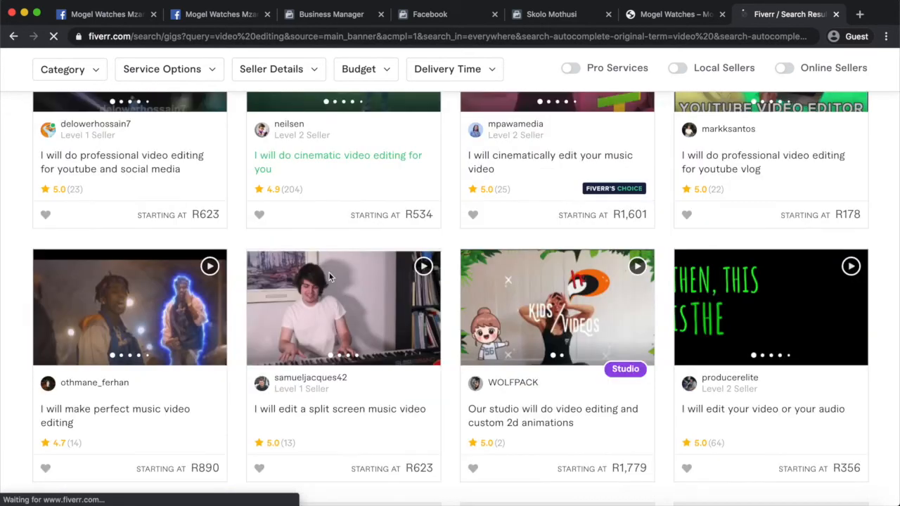
{"action": "scroll", "coordinate": [329, 277], "scroll_direction": "down", "scroll_amount": 2}
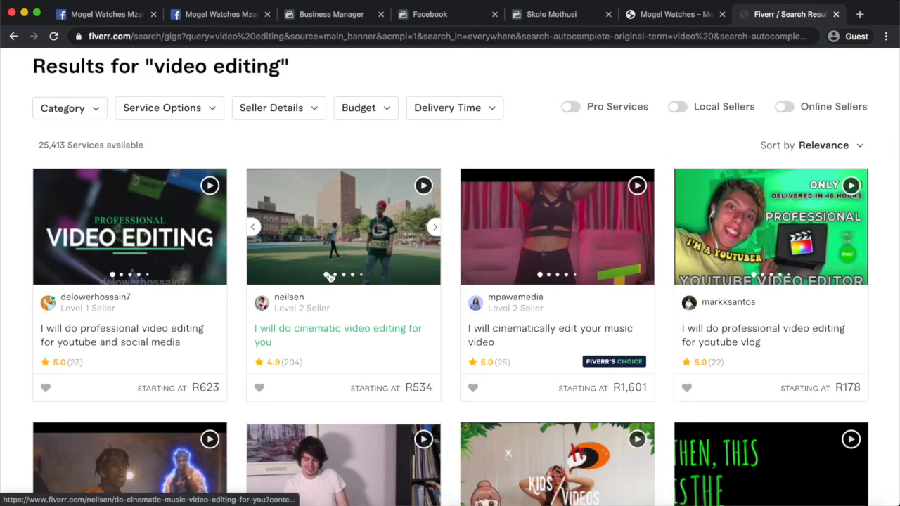
{"action": "scroll", "coordinate": [329, 277], "scroll_direction": "down", "scroll_amount": 7}
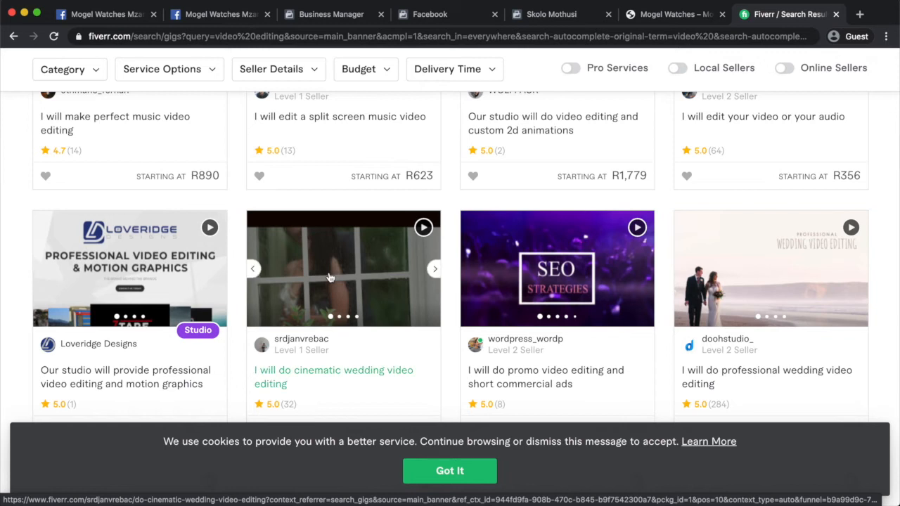
{"action": "scroll", "coordinate": [329, 277], "scroll_direction": "down", "scroll_amount": 3}
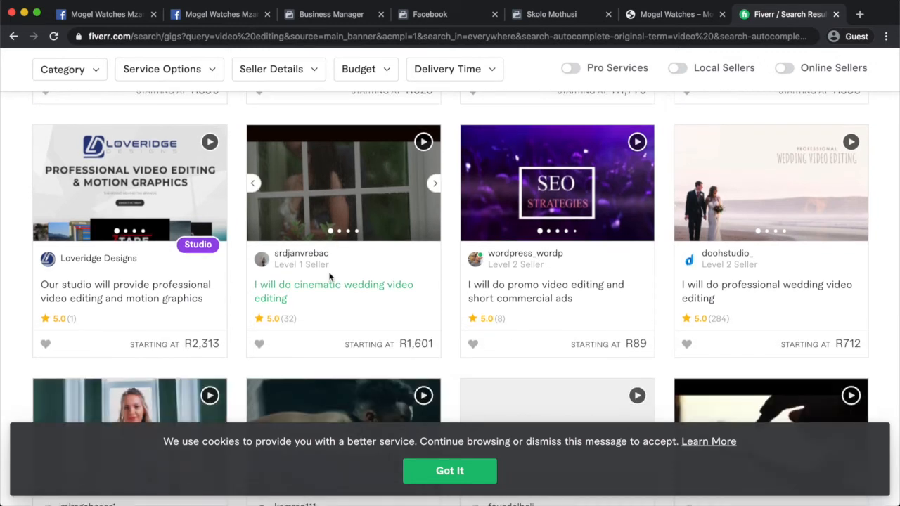
{"action": "scroll", "coordinate": [329, 277], "scroll_direction": "down", "scroll_amount": 10}
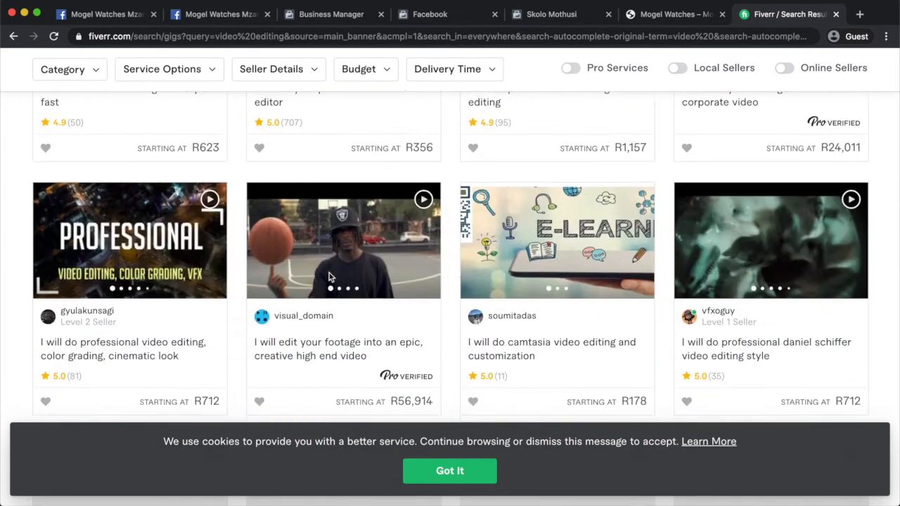
{"action": "scroll", "coordinate": [329, 277], "scroll_direction": "down", "scroll_amount": 4}
{"action": "scroll", "coordinate": [329, 277], "scroll_direction": "up", "scroll_amount": 20}
{"action": "scroll", "coordinate": [331, 277], "scroll_direction": "down", "scroll_amount": 1}
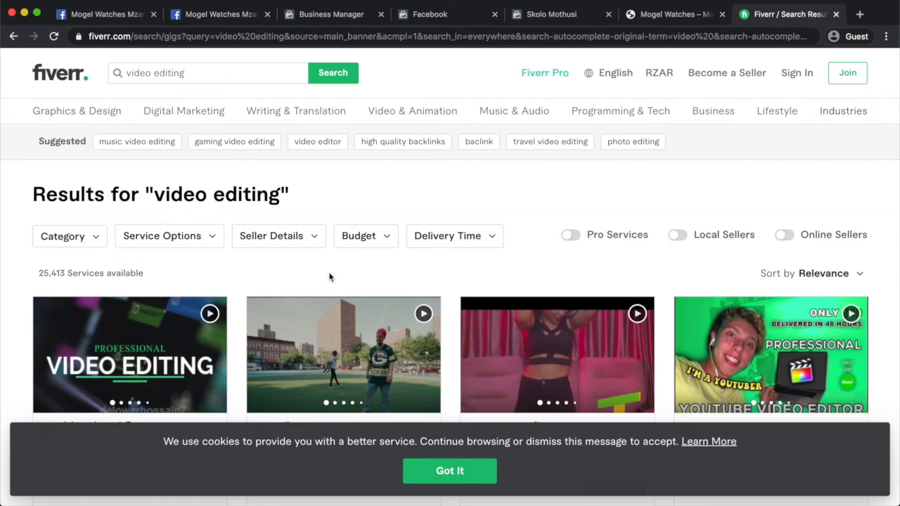
{"action": "left_click", "coordinate": [666, 15]}
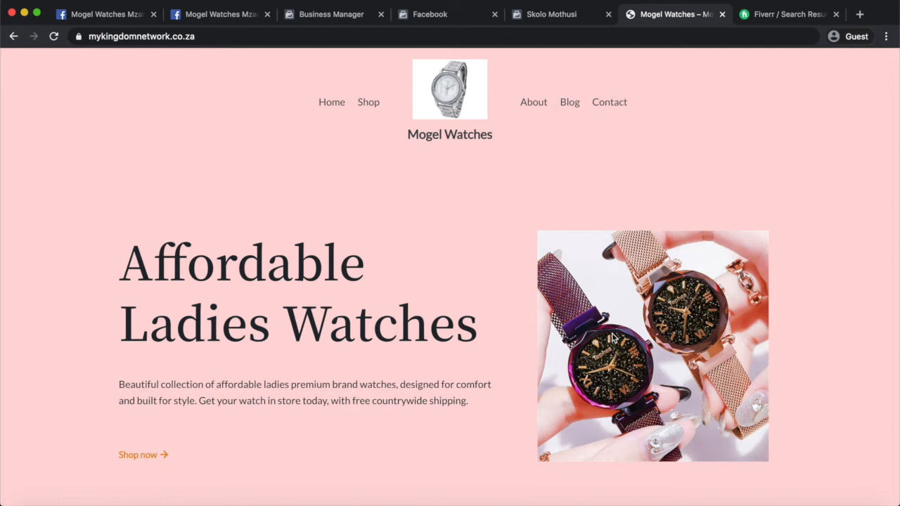
In the Facebook form, delete the old ad description and type 'Designer watches from R59'.
{"action": "key", "text": "super+2"}
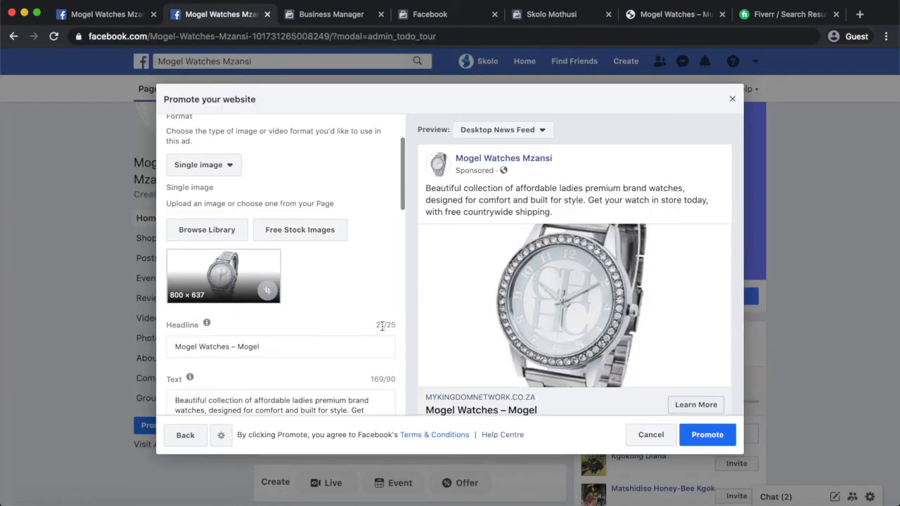
{"action": "scroll", "coordinate": [382, 326], "scroll_direction": "up", "scroll_amount": 3}
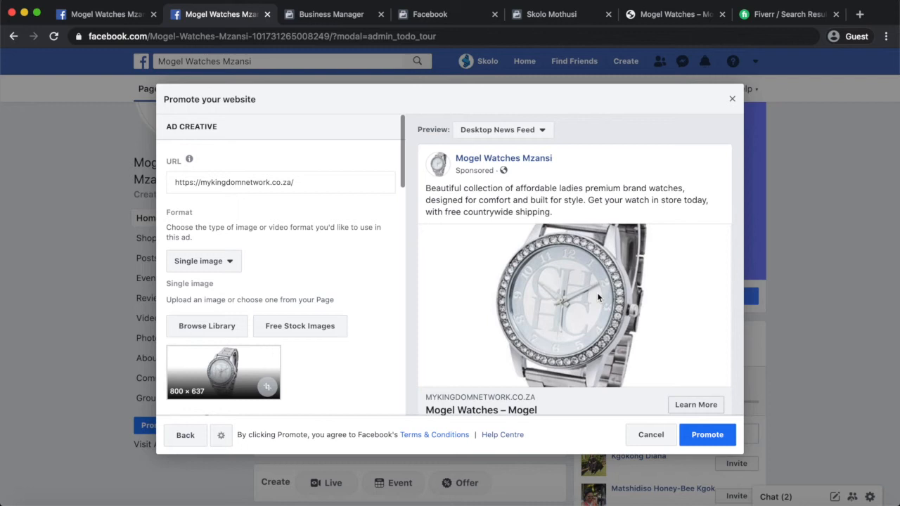
{"action": "scroll", "coordinate": [347, 380], "scroll_direction": "down", "scroll_amount": 5}
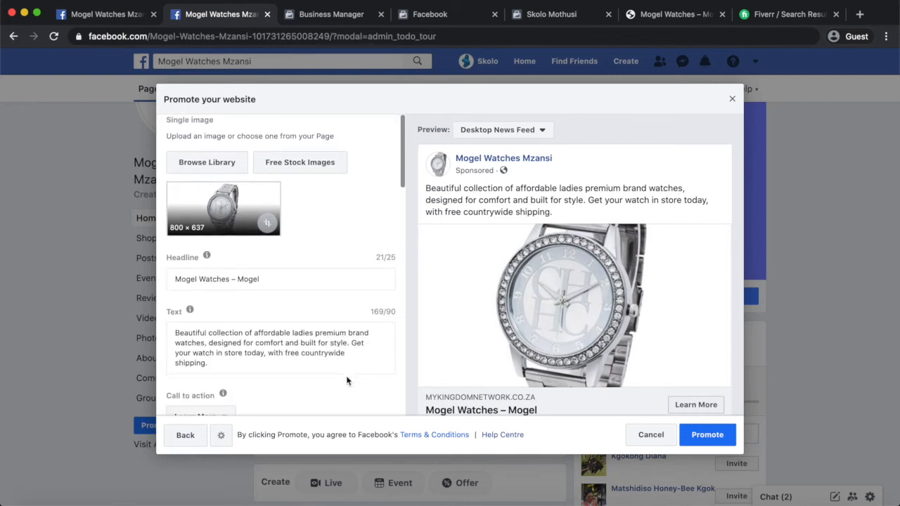
{"action": "left_click", "coordinate": [239, 338]}
{"action": "left_click_drag", "start_coordinate": [226, 336], "coordinate": [171, 301]}
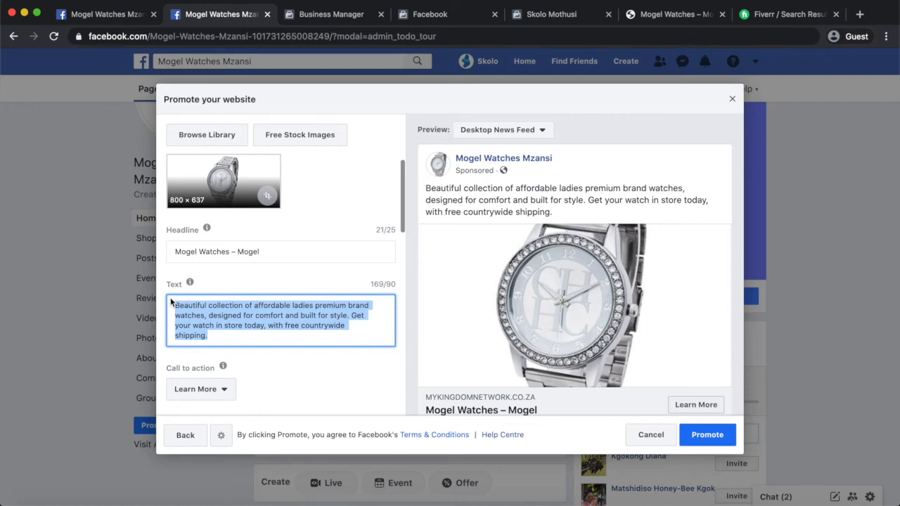
{"action": "key", "text": "BackSpace"}
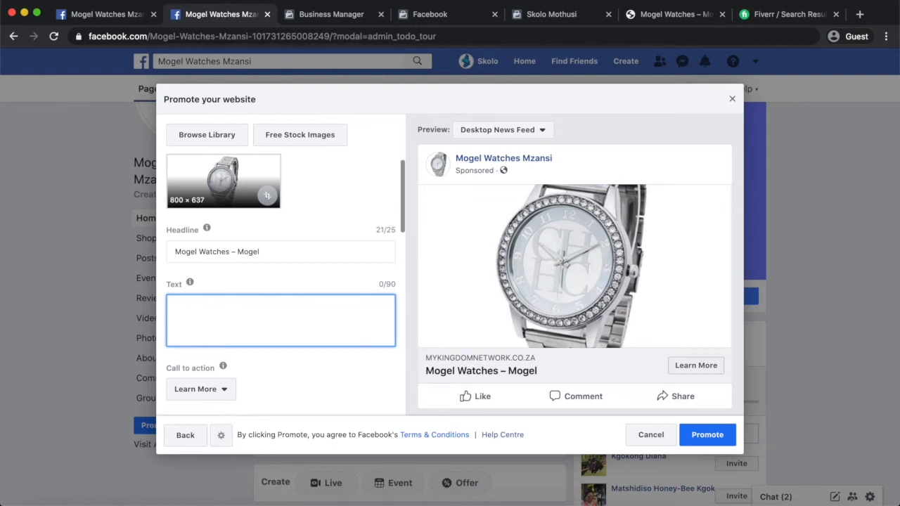
{"action": "type", "text": "Designer"}
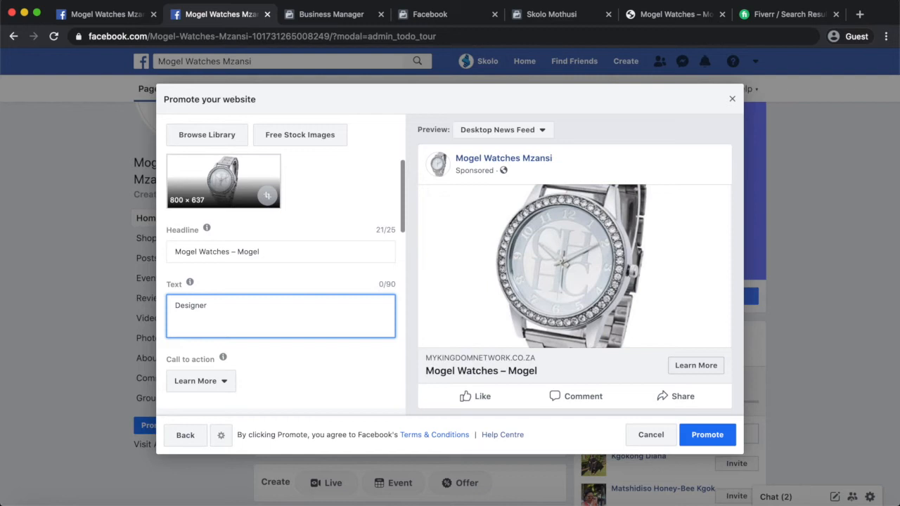
{"action": "type", "text": " watches from "}
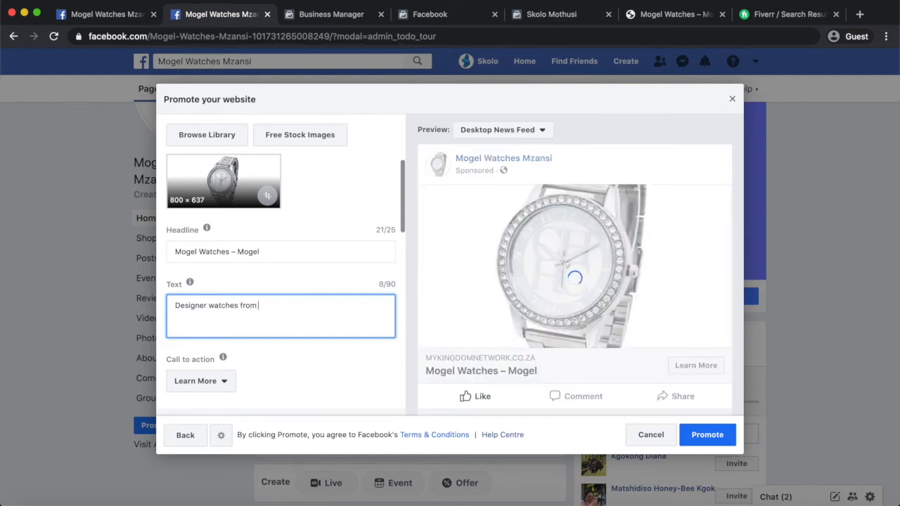
{"action": "type", "text": "R59"}
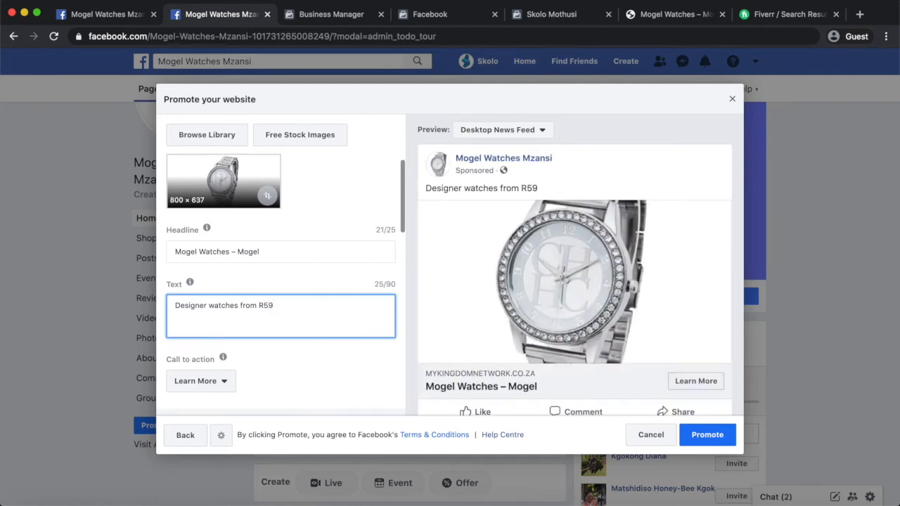
Complete the ad text as 'Designer watches from R59, FREE delivery countrywide' and select R59.
{"action": "type", "text": ", same day "}
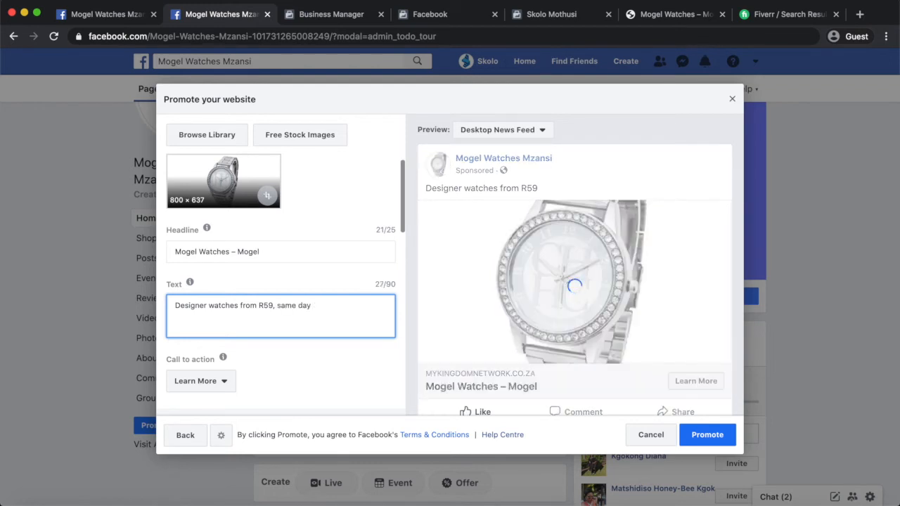
{"action": "type", "text": "delivery"}
{"action": "left_click_drag", "start_coordinate": [278, 306], "coordinate": [313, 308]}
{"action": "type", "text": "FREE"}
{"action": "left_click", "coordinate": [343, 306]}
{"action": "type", "text": "countryw"}
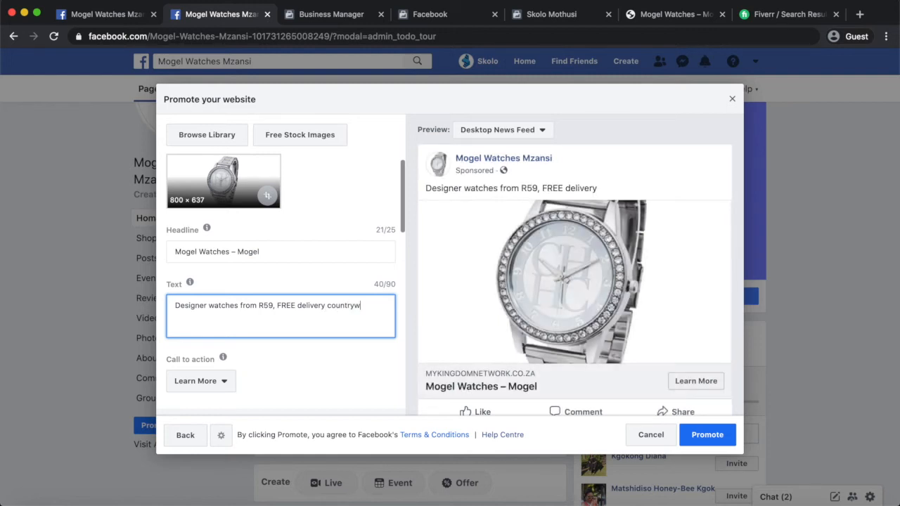
{"action": "type", "text": "ide"}
{"action": "left_click", "coordinate": [274, 306]}
{"action": "left_click", "coordinate": [256, 305], "text": "shift"}
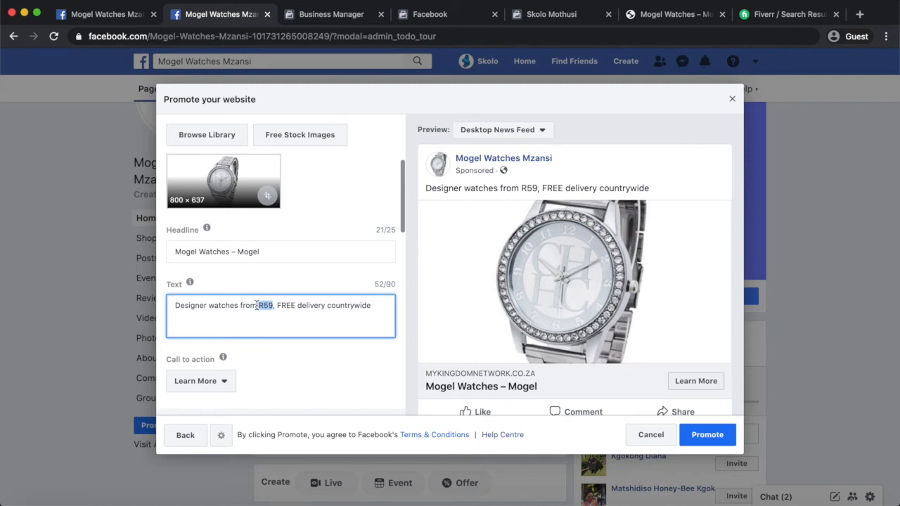
Change the ad text's price from R59 to R599 by inserting a 9.
{"action": "left_click", "coordinate": [262, 305]}
{"action": "type", "text": "9"}
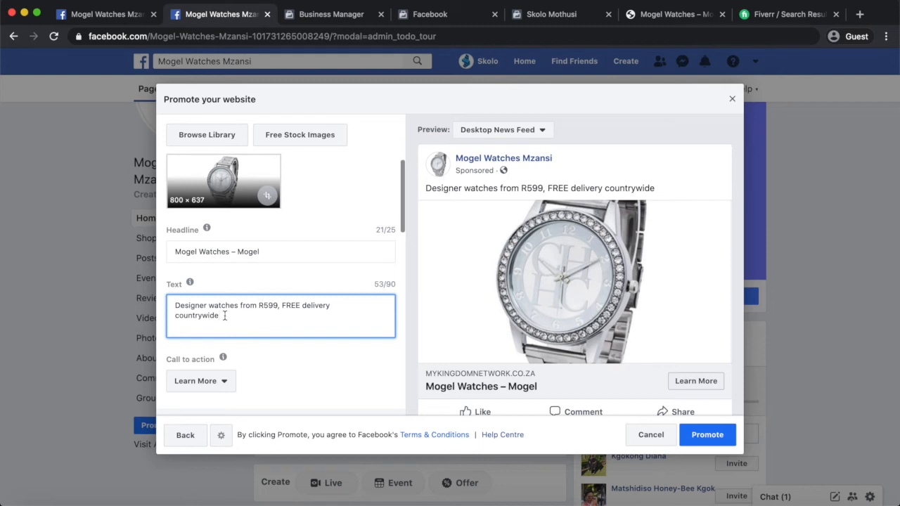
Make the ad text end 'FREE delivery Johannesburg, South Africa', replacing 'countrywide'.
{"action": "type", "text": "South Africa"}
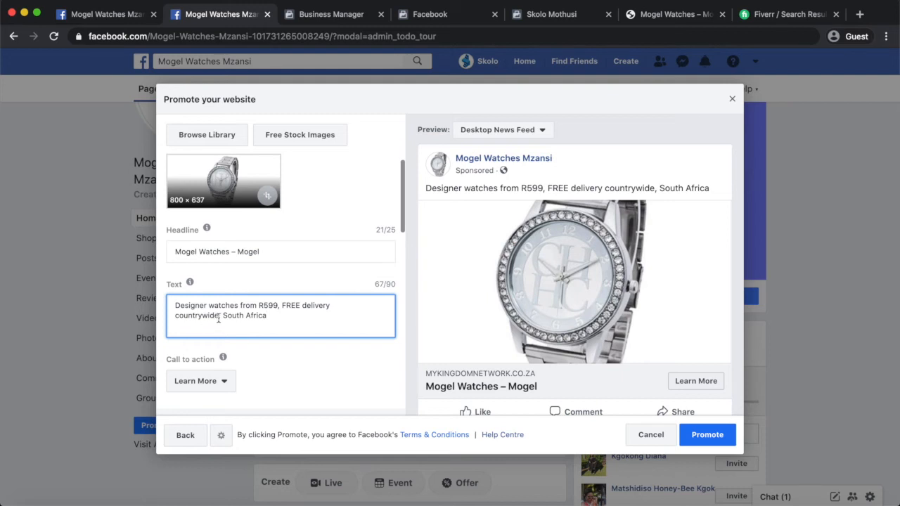
{"action": "left_click_drag", "start_coordinate": [219, 316], "coordinate": [161, 322]}
{"action": "type", "text": "Johannesb"}
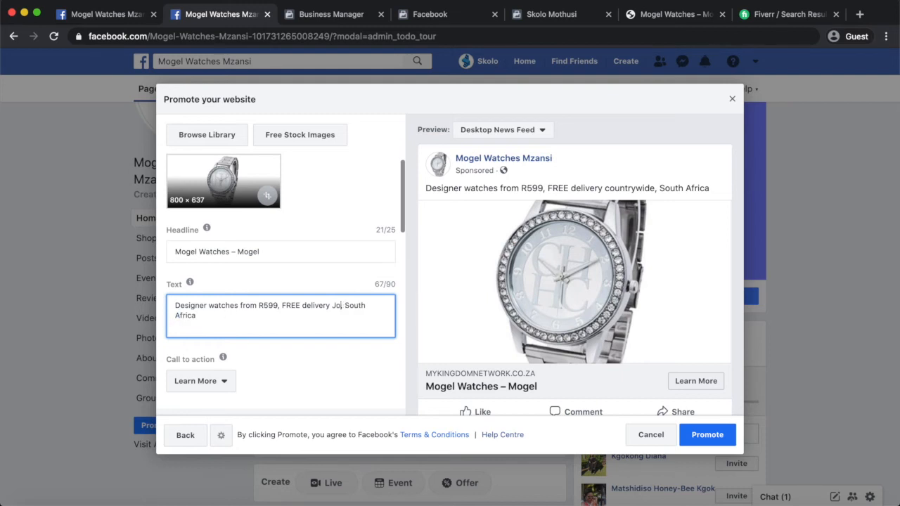
{"action": "type", "text": "urg,"}
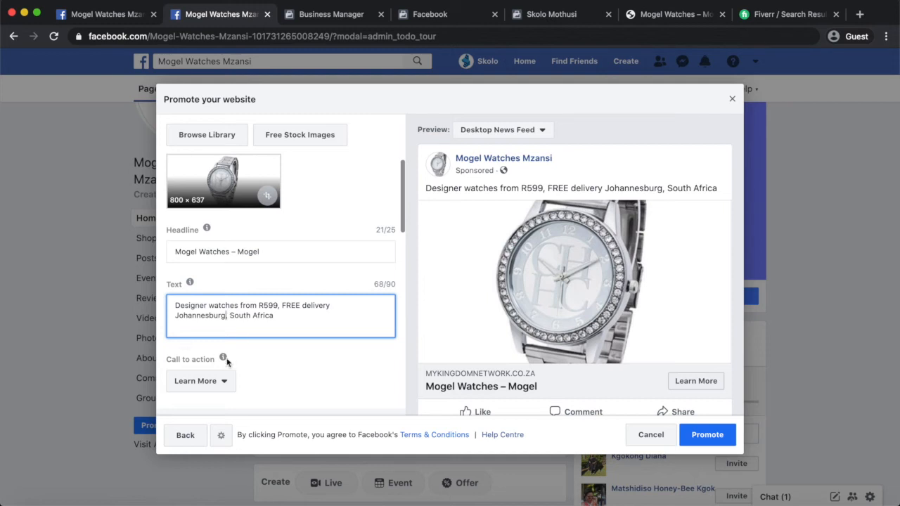
{"action": "scroll", "coordinate": [254, 363], "scroll_direction": "down", "scroll_amount": 3}
Raise the ad duration to 10 days, ending 19 Sep 2020.
{"action": "scroll", "coordinate": [254, 363], "scroll_direction": "down", "scroll_amount": 2}
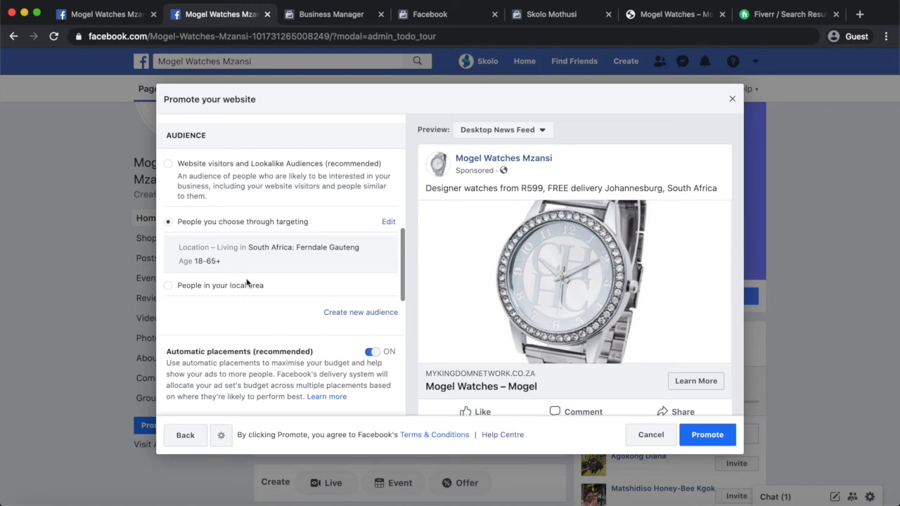
{"action": "scroll", "coordinate": [227, 300], "scroll_direction": "down", "scroll_amount": 2}
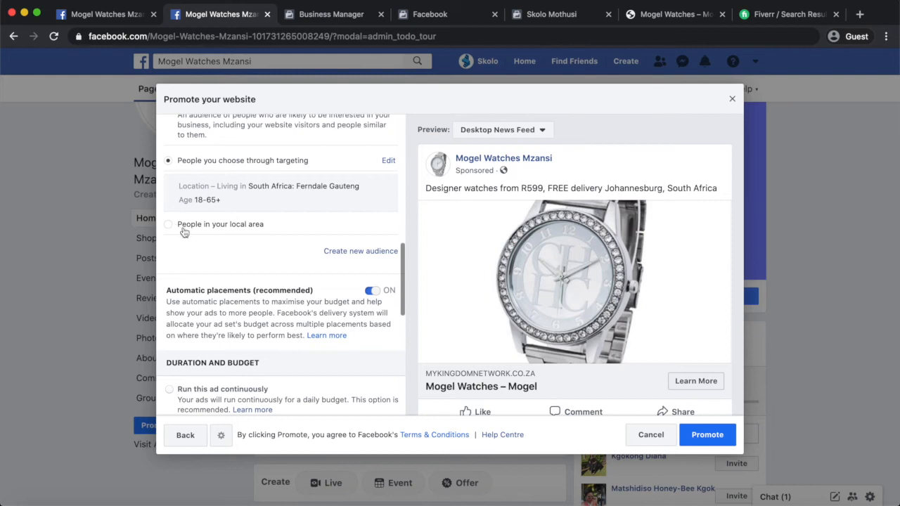
{"action": "scroll", "coordinate": [196, 235], "scroll_direction": "down", "scroll_amount": 3}
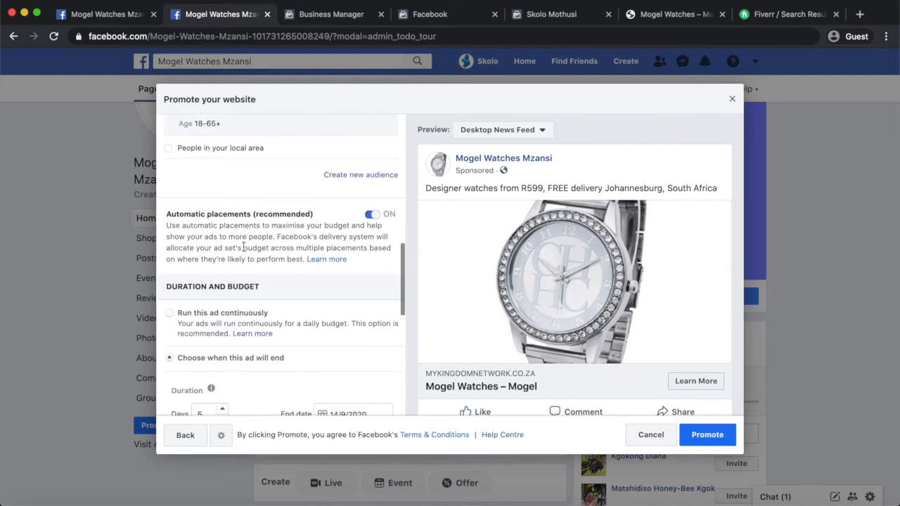
{"action": "scroll", "coordinate": [243, 248], "scroll_direction": "down", "scroll_amount": 2}
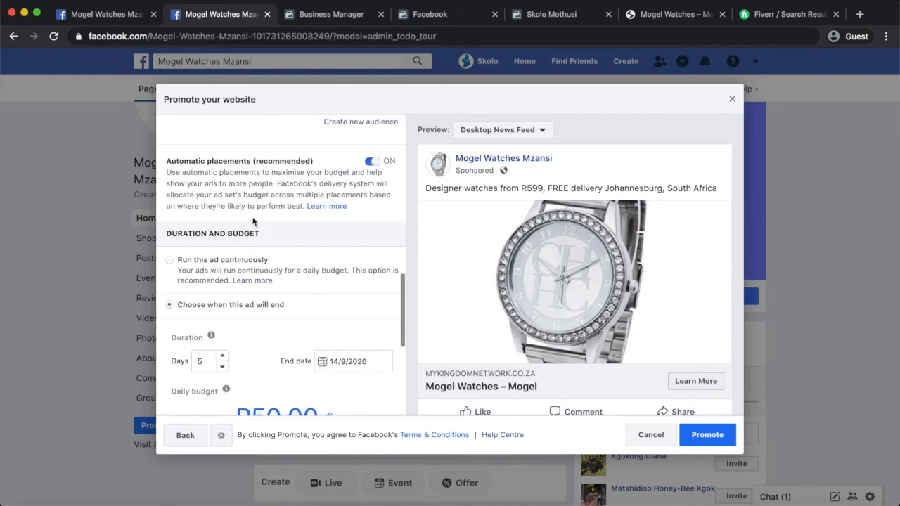
{"action": "scroll", "coordinate": [253, 221], "scroll_direction": "down", "scroll_amount": 3}
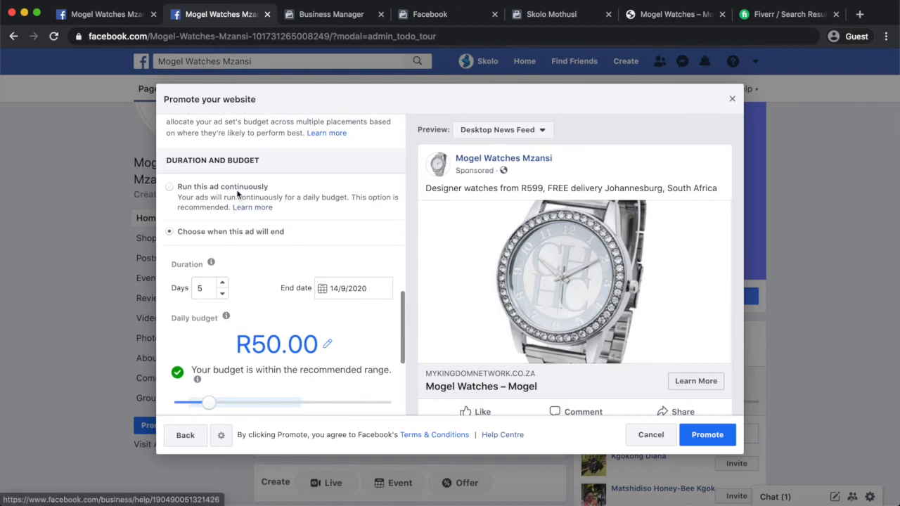
{"action": "scroll", "coordinate": [254, 253], "scroll_direction": "down", "scroll_amount": 3}
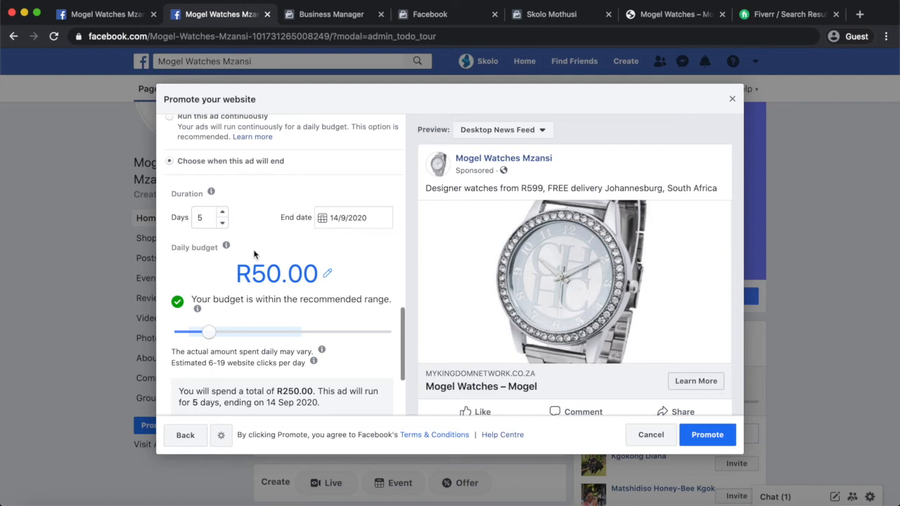
{"action": "left_click", "coordinate": [223, 213]}
{"action": "left_click", "coordinate": [223, 213]}
{"action": "left_click", "coordinate": [223, 213]}
{"action": "left_click", "coordinate": [223, 213]}
{"action": "left_click", "coordinate": [223, 213]}
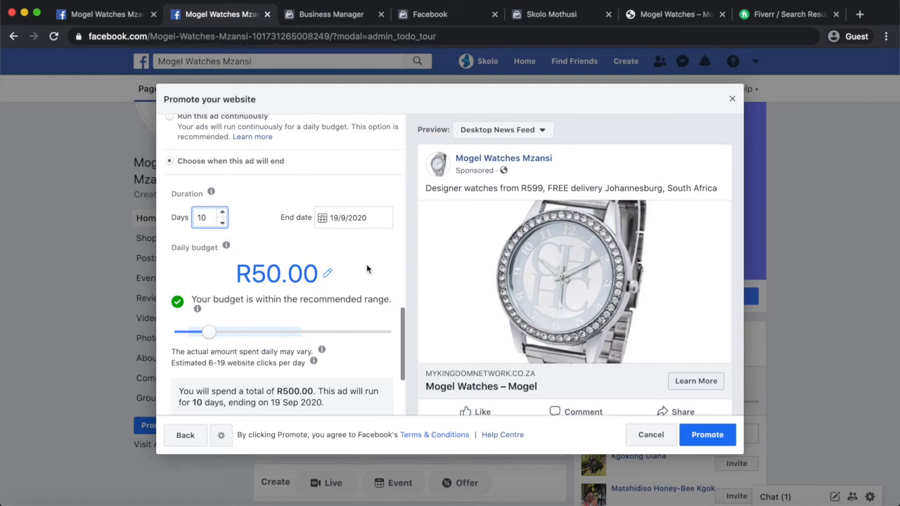
{"action": "scroll", "coordinate": [366, 269], "scroll_direction": "down", "scroll_amount": 2}
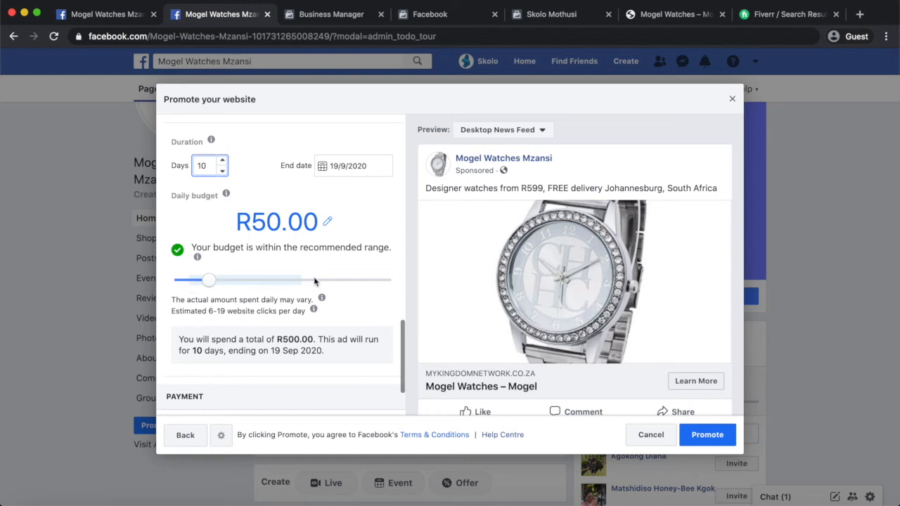
Compare daily budgets from R0.00 to R250.00 on the slider, ending at R80.00.
{"action": "left_click_drag", "start_coordinate": [211, 285], "coordinate": [185, 286]}
{"action": "left_click", "coordinate": [184, 287]}
{"action": "left_click", "coordinate": [191, 291]}
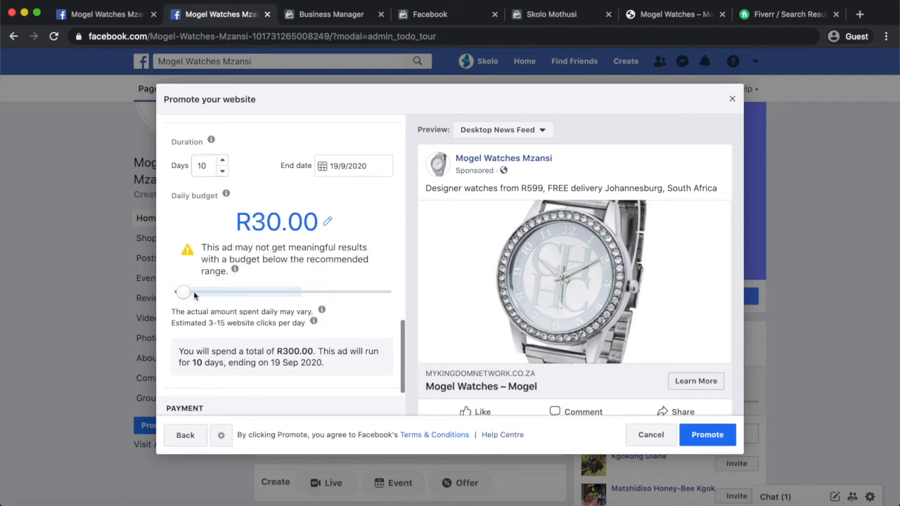
{"action": "left_click", "coordinate": [312, 293]}
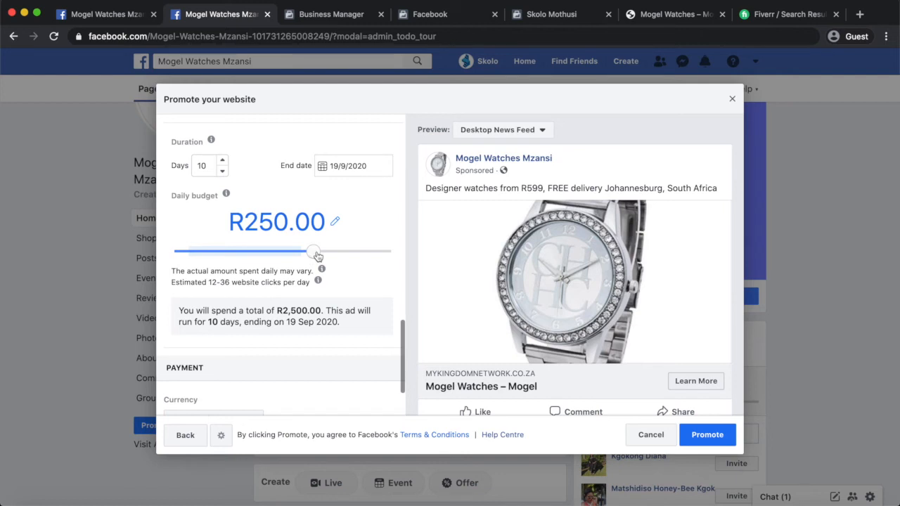
{"action": "left_click", "coordinate": [247, 252]}
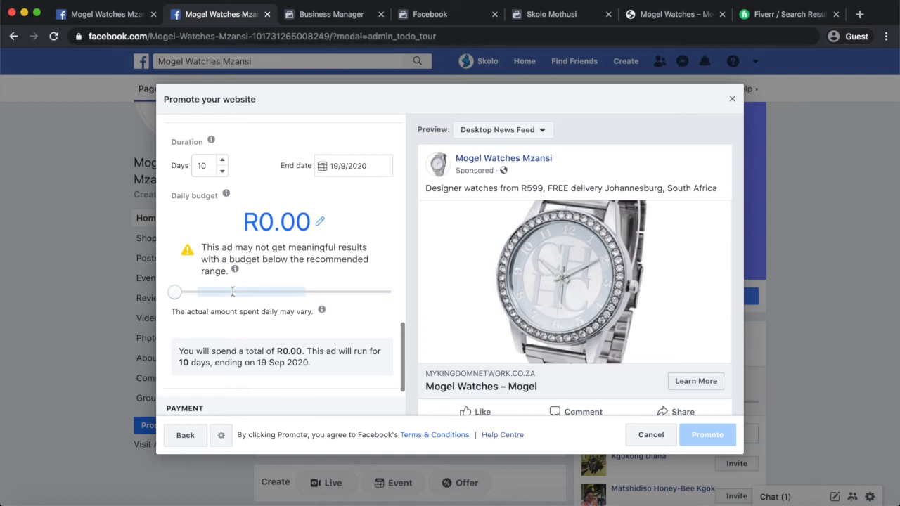
{"action": "left_click", "coordinate": [174, 291]}
{"action": "left_click", "coordinate": [175, 289]}
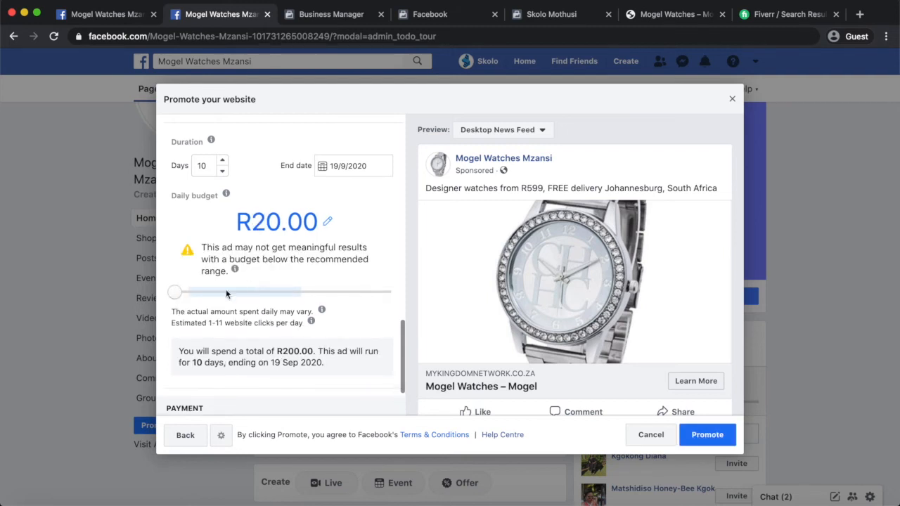
{"action": "left_click", "coordinate": [248, 290]}
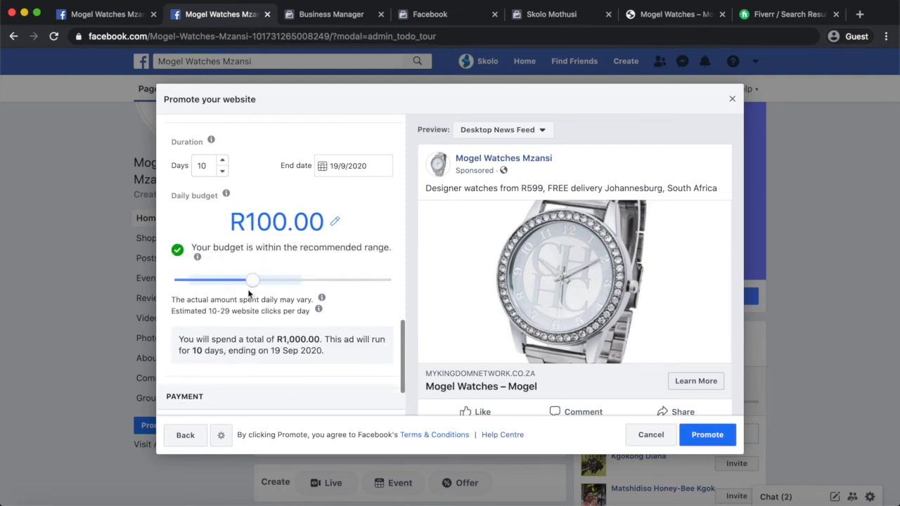
{"action": "left_click", "coordinate": [238, 280]}
Replace the 80 daily budget amount with 50.
{"action": "left_click", "coordinate": [275, 222]}
{"action": "left_click_drag", "start_coordinate": [275, 223], "coordinate": [249, 222]}
{"action": "type", "text": "50"}
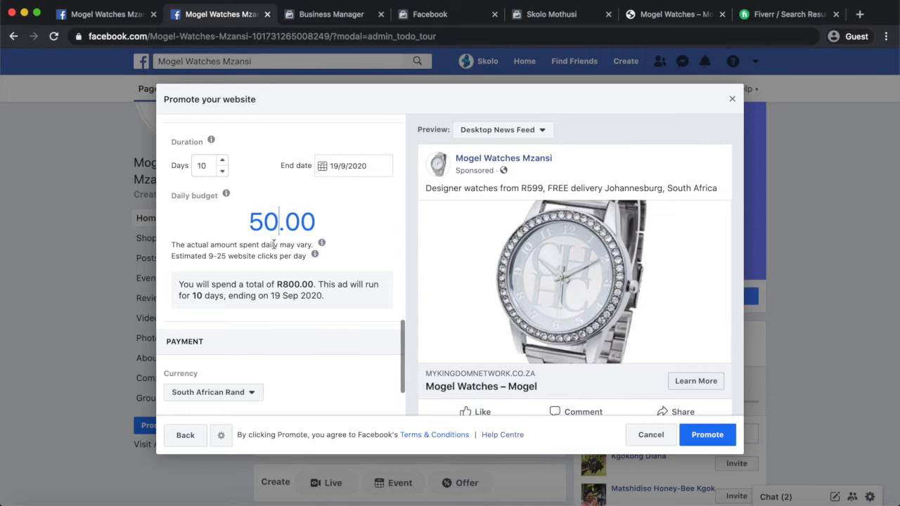
Commit the R50.00 daily budget for a R500.00 total over 10 days.
{"action": "scroll", "coordinate": [316, 378], "scroll_direction": "down", "scroll_amount": 1}
{"action": "left_click", "coordinate": [316, 380]}
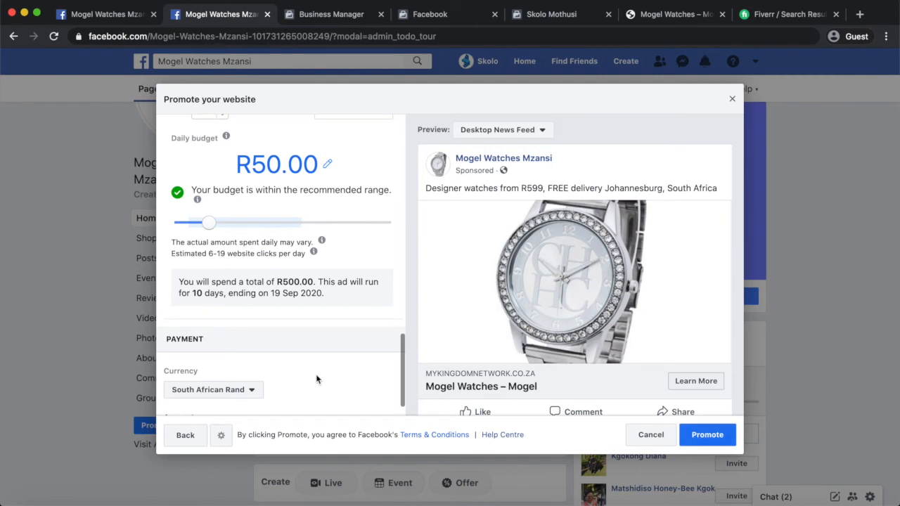
{"action": "scroll", "coordinate": [316, 379], "scroll_direction": "down", "scroll_amount": 1}
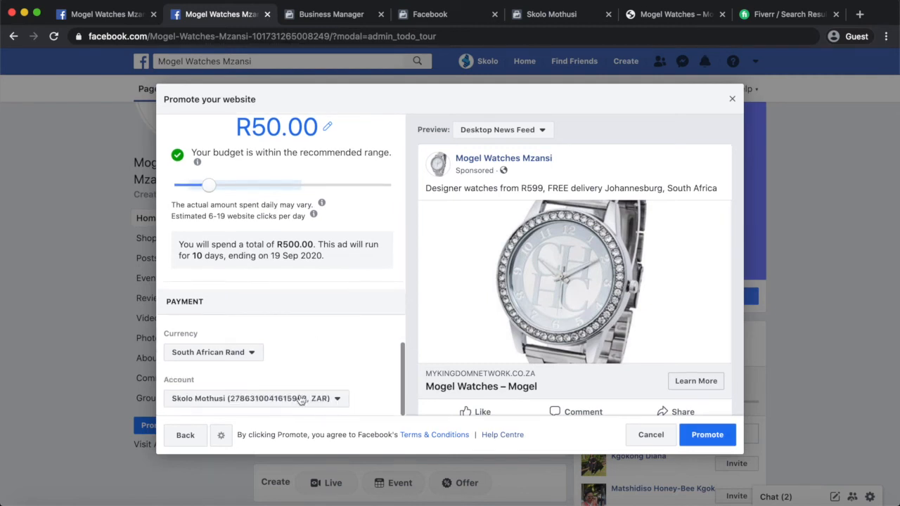
Return to the top of the panel and place the cursor in the website URL field.
{"action": "scroll", "coordinate": [327, 335], "scroll_direction": "up", "scroll_amount": 10}
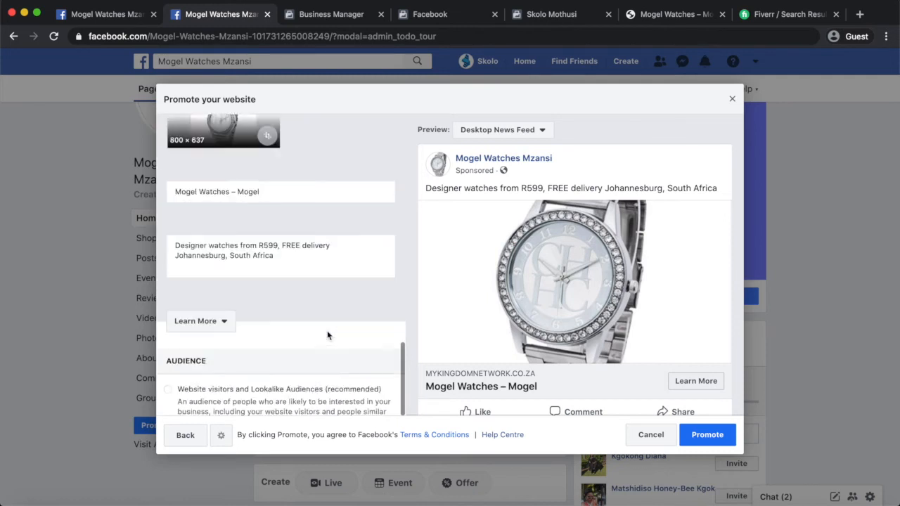
{"action": "scroll", "coordinate": [328, 335], "scroll_direction": "up", "scroll_amount": 5}
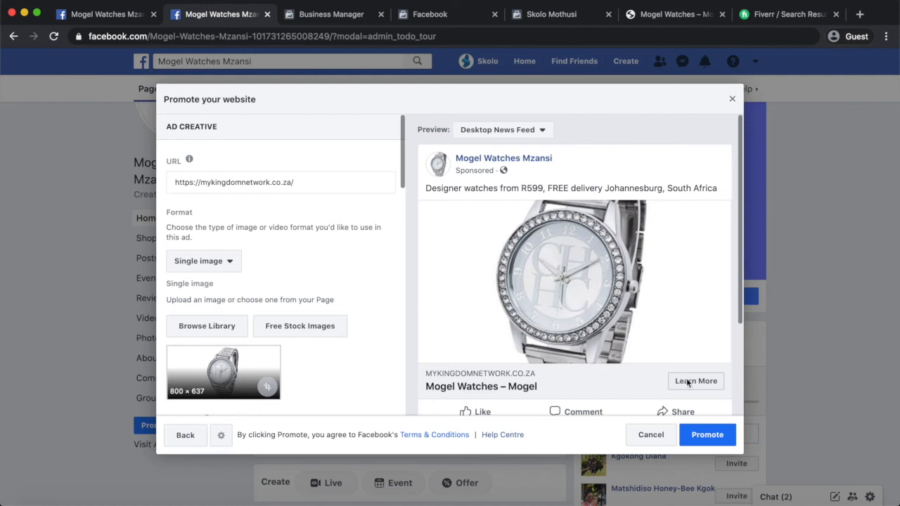
{"action": "left_click", "coordinate": [321, 183]}
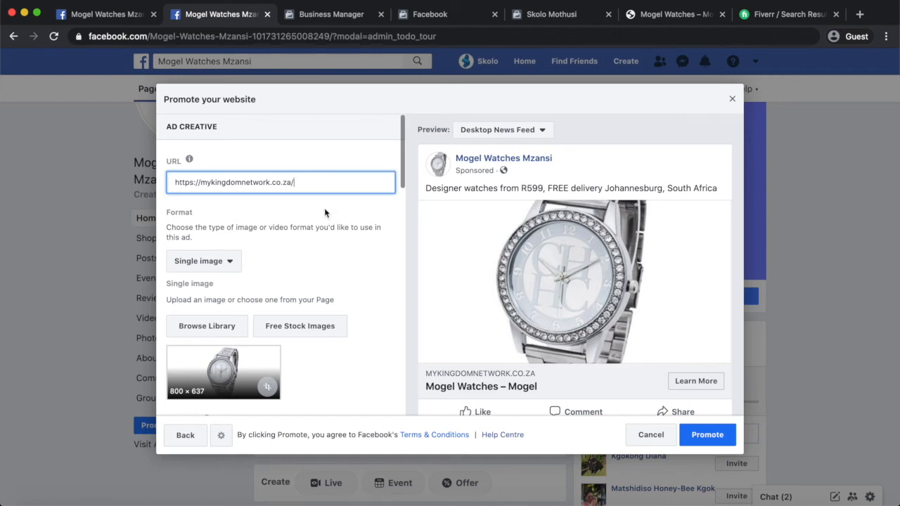
{"action": "type", "text": "shop"}
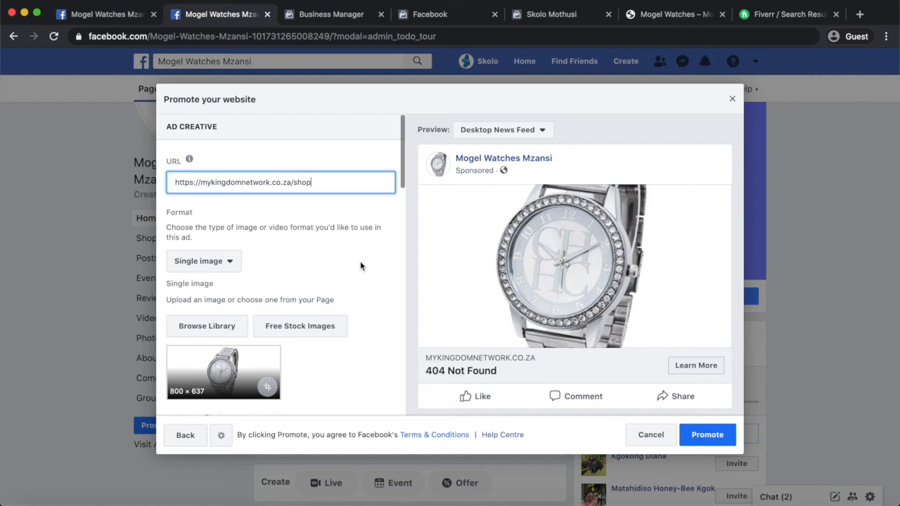
{"action": "scroll", "coordinate": [360, 266], "scroll_direction": "down", "scroll_amount": 1}
{"action": "scroll", "coordinate": [360, 265], "scroll_direction": "down", "scroll_amount": 4}
{"action": "scroll", "coordinate": [361, 266], "scroll_direction": "up", "scroll_amount": 5}
{"action": "scroll", "coordinate": [313, 271], "scroll_direction": "down", "scroll_amount": 3}
{"action": "scroll", "coordinate": [313, 272], "scroll_direction": "down", "scroll_amount": 5}
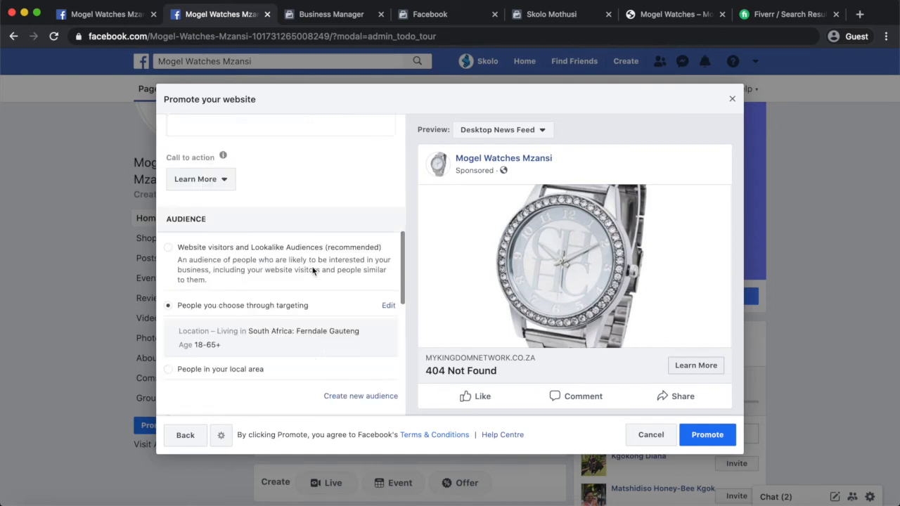
{"action": "scroll", "coordinate": [313, 272], "scroll_direction": "up", "scroll_amount": 4}
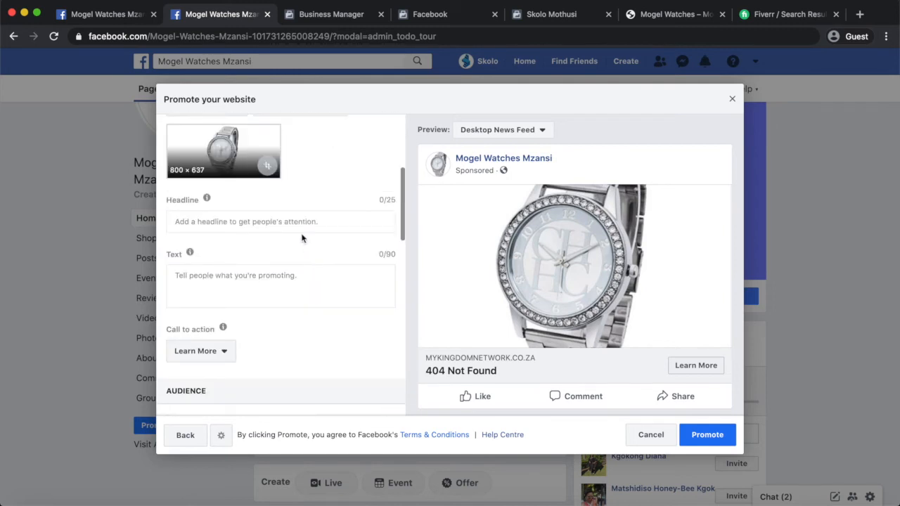
Enter headline 'Stylish Designer Watches' and text 'Top of the range designer watch from R99, Johannesburg South Africa'.
{"action": "left_click", "coordinate": [285, 221]}
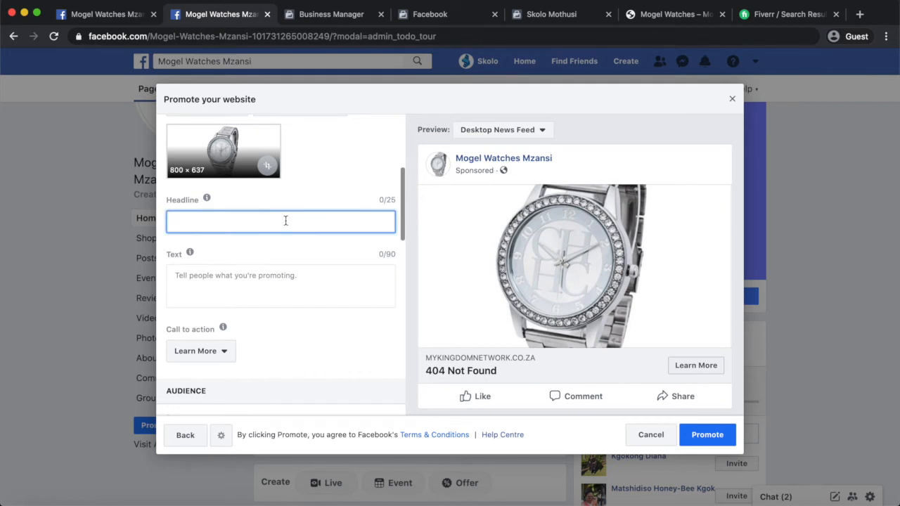
{"action": "type", "text": "Aff"}
{"action": "type", "text": "Stylish Des"}
{"action": "type", "text": "igner W"}
{"action": "type", "text": "atches"}
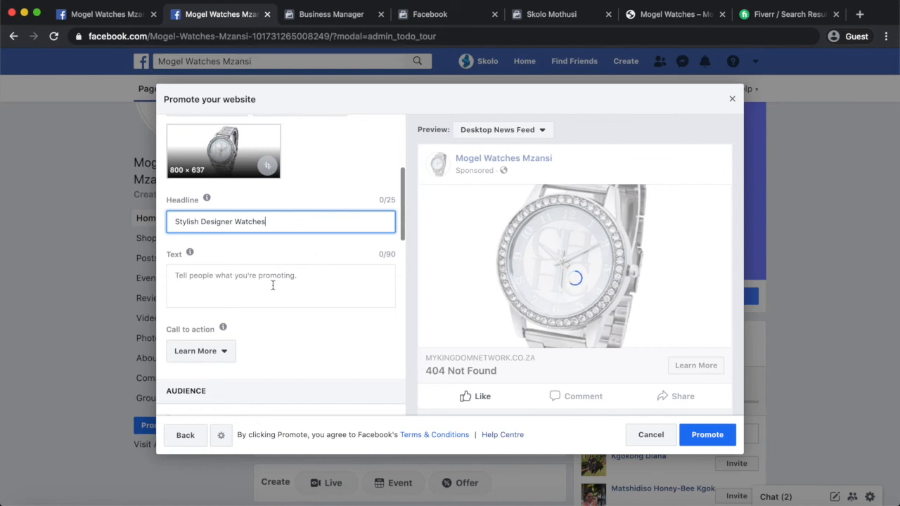
{"action": "left_click", "coordinate": [273, 285]}
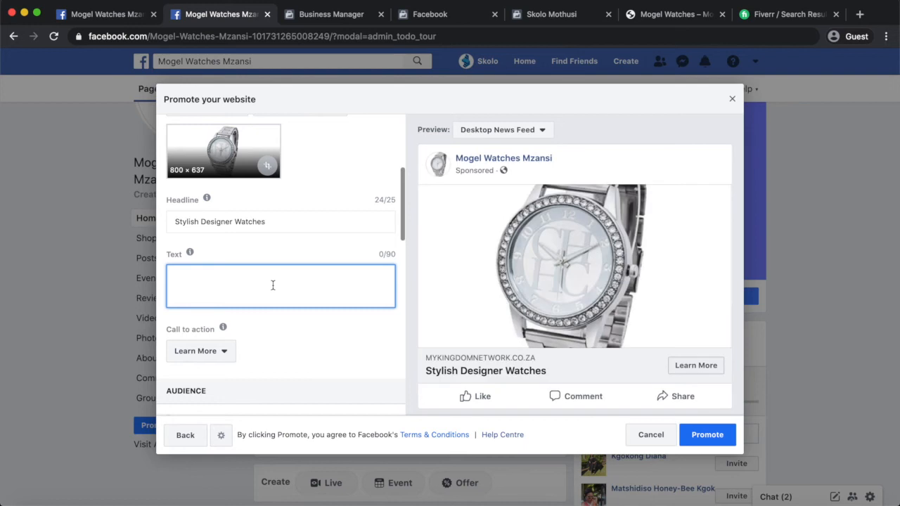
{"action": "type", "text": "Top of the range designer"}
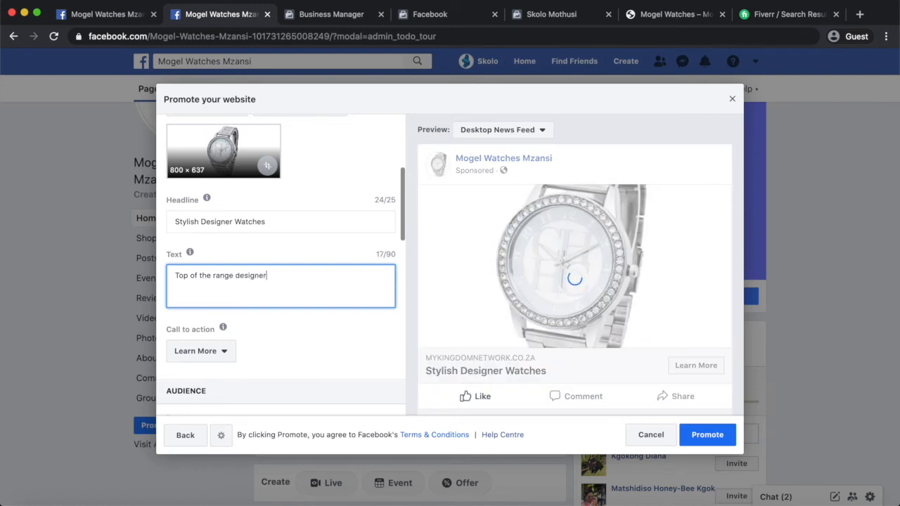
{"action": "type", "text": " watch"}
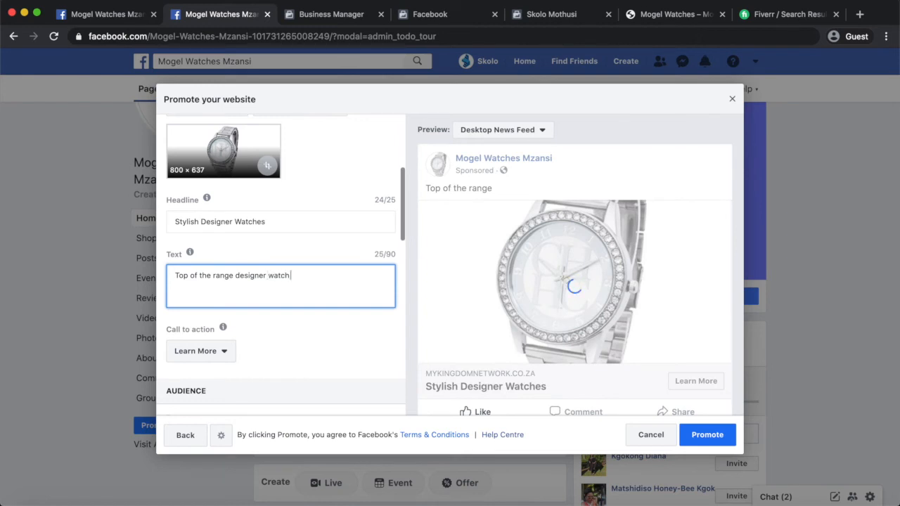
{"action": "type", "text": " from R99, Johannesburg South Africa"}
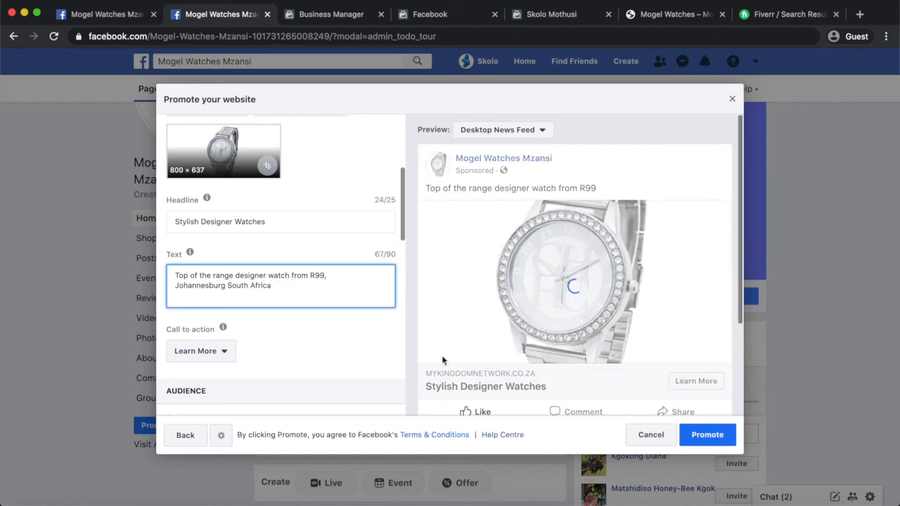
{"action": "scroll", "coordinate": [443, 360], "scroll_direction": "down", "scroll_amount": 3}
{"action": "scroll", "coordinate": [293, 292], "scroll_direction": "down", "scroll_amount": 5}
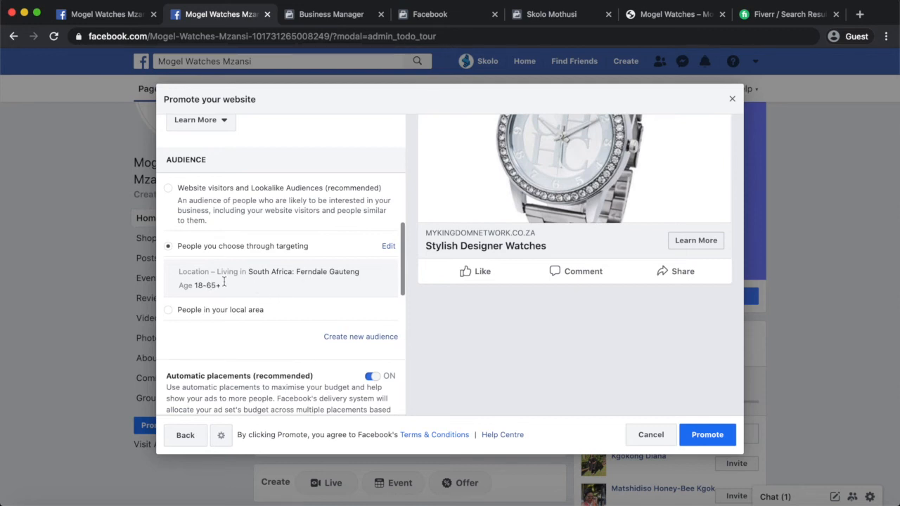
Set the audience location to South Africa instead of Ferndale, Gauteng and save.
{"action": "left_click", "coordinate": [388, 247]}
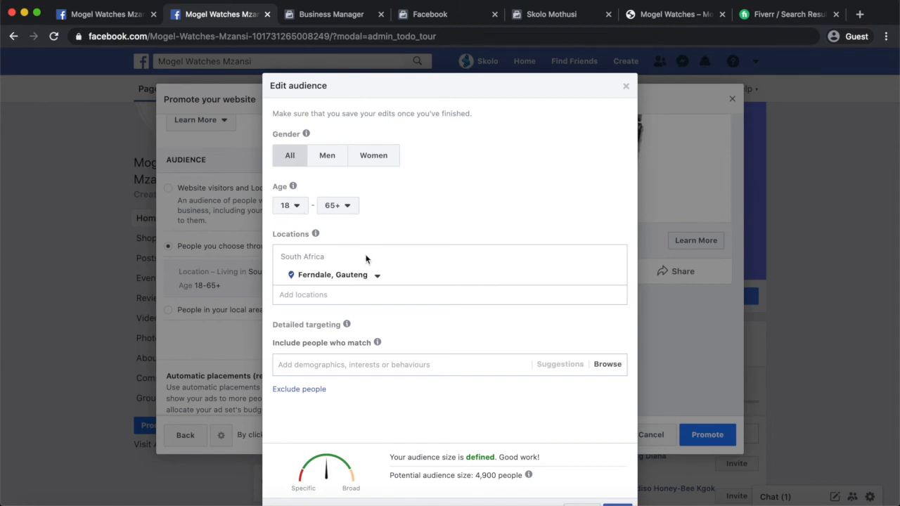
{"action": "left_click", "coordinate": [340, 295]}
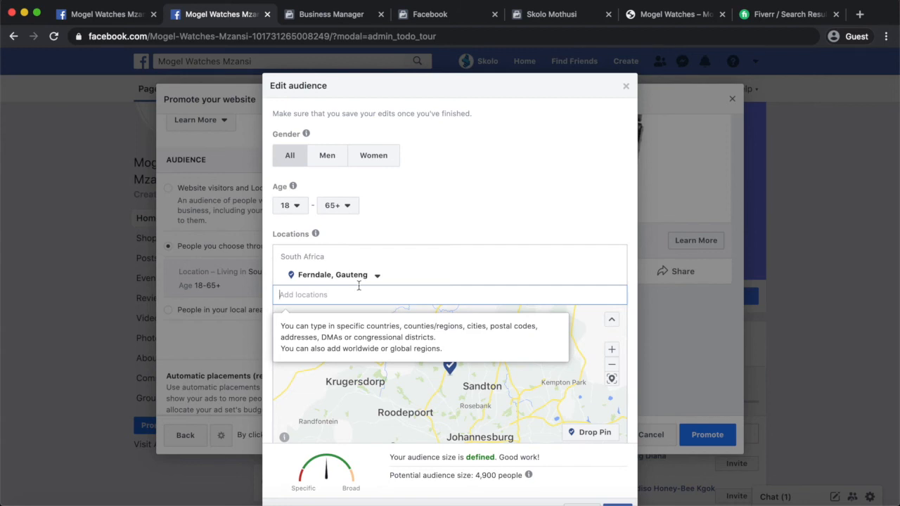
{"action": "type", "text": "south africa"}
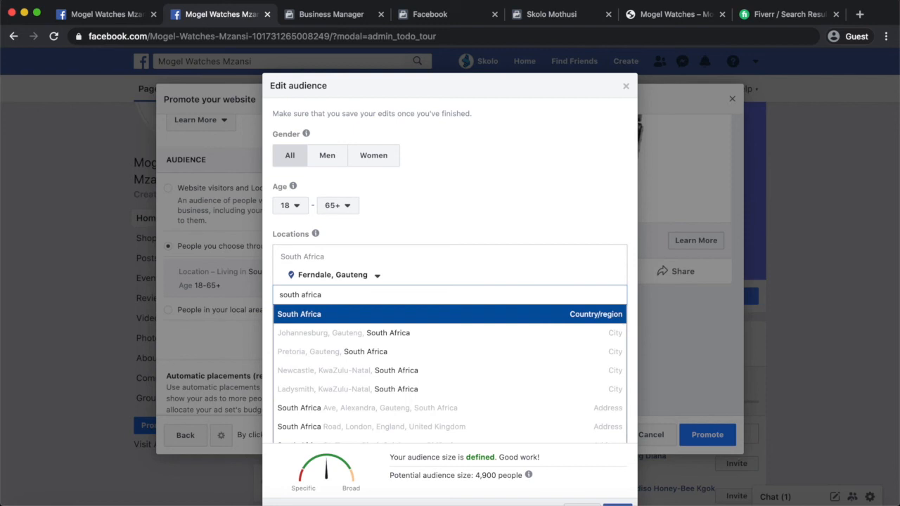
{"action": "left_click", "coordinate": [535, 323]}
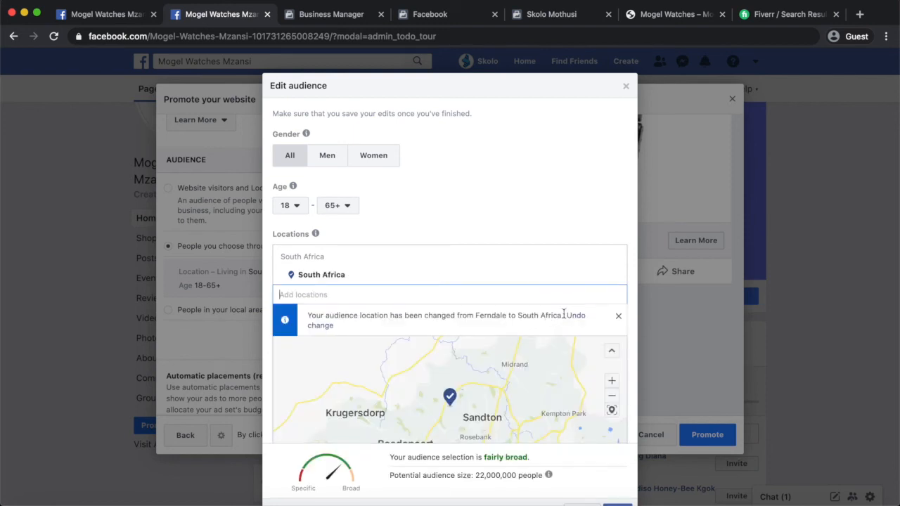
{"action": "scroll", "coordinate": [518, 482], "scroll_direction": "down", "scroll_amount": 2}
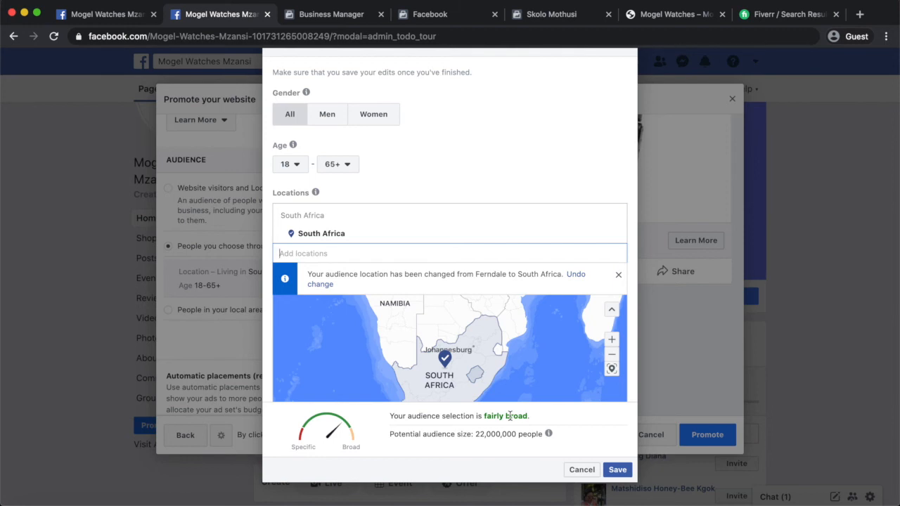
{"action": "left_click", "coordinate": [618, 475]}
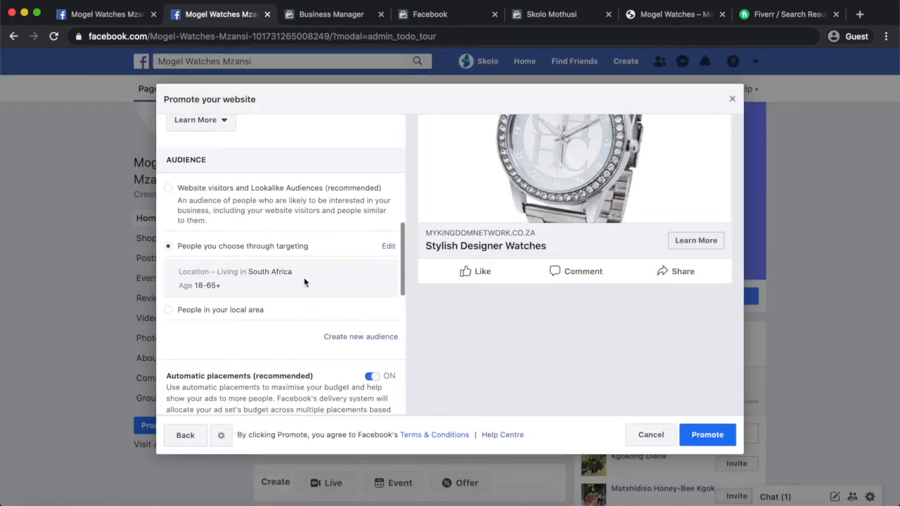
Add Small business as a detailed targeting interest for the audience.
{"action": "scroll", "coordinate": [305, 280], "scroll_direction": "up", "scroll_amount": 1}
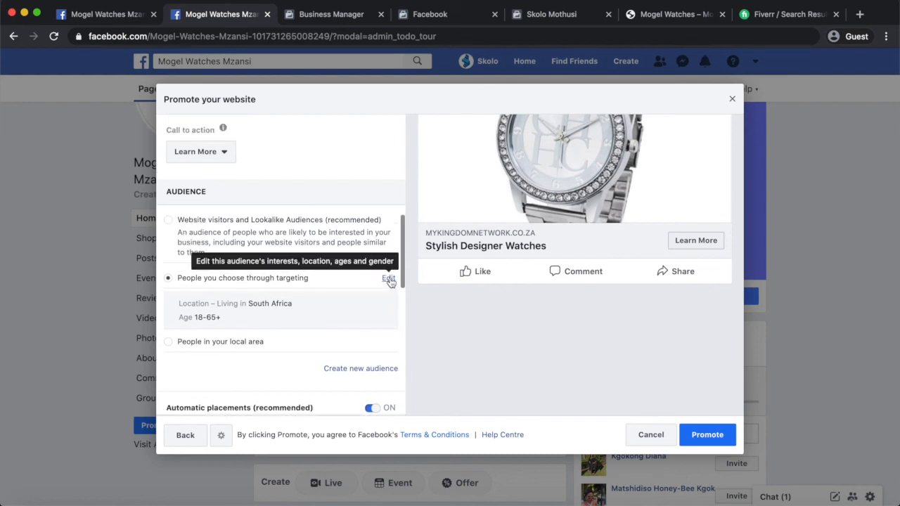
{"action": "left_click", "coordinate": [388, 279]}
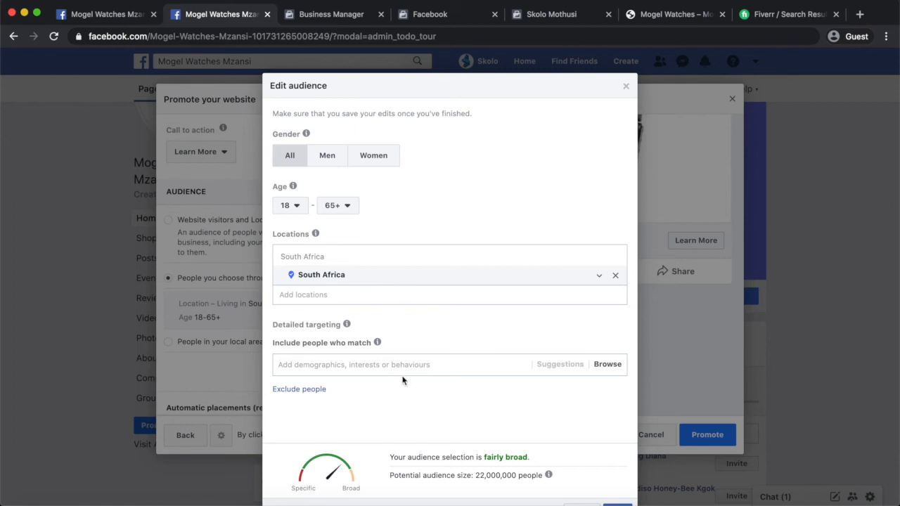
{"action": "scroll", "coordinate": [402, 378], "scroll_direction": "down", "scroll_amount": 2}
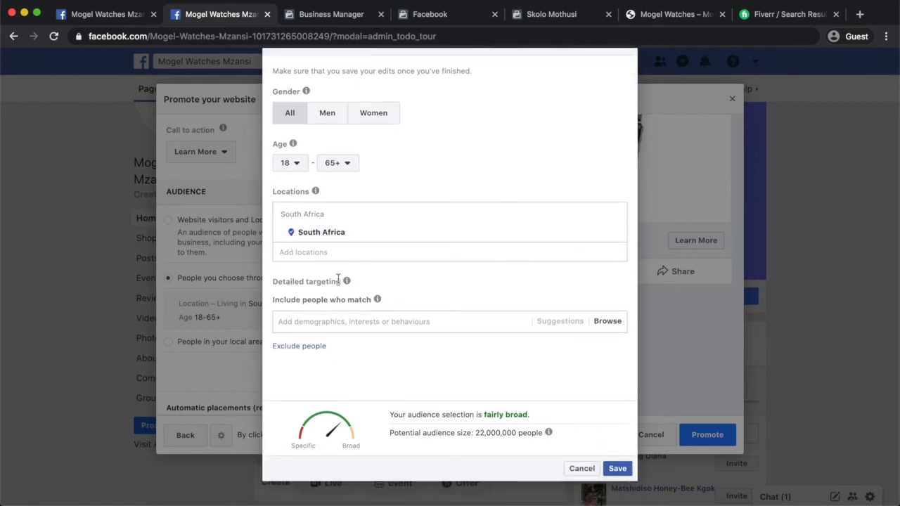
{"action": "left_click", "coordinate": [350, 323]}
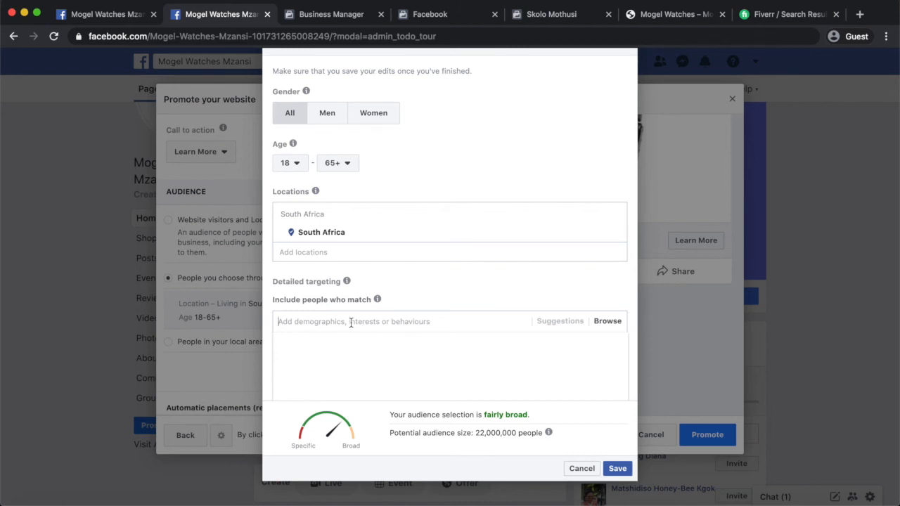
{"action": "type", "text": "business"}
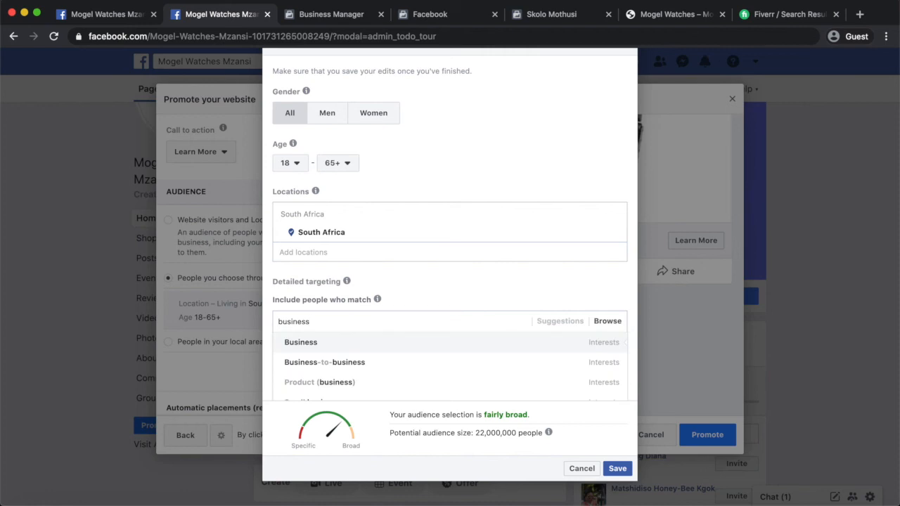
{"action": "scroll", "coordinate": [368, 370], "scroll_direction": "down", "scroll_amount": 2}
{"action": "scroll", "coordinate": [370, 371], "scroll_direction": "down", "scroll_amount": 1}
{"action": "scroll", "coordinate": [370, 372], "scroll_direction": "up", "scroll_amount": 2}
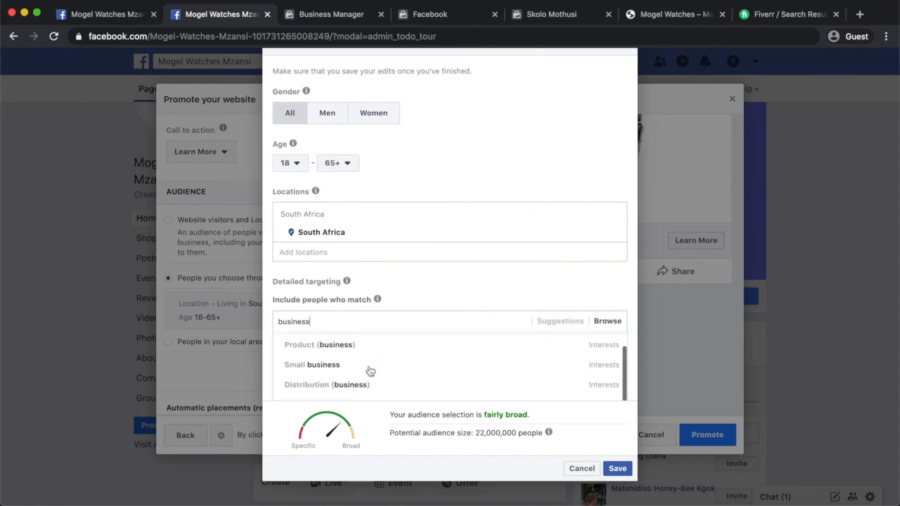
{"action": "left_click", "coordinate": [323, 365]}
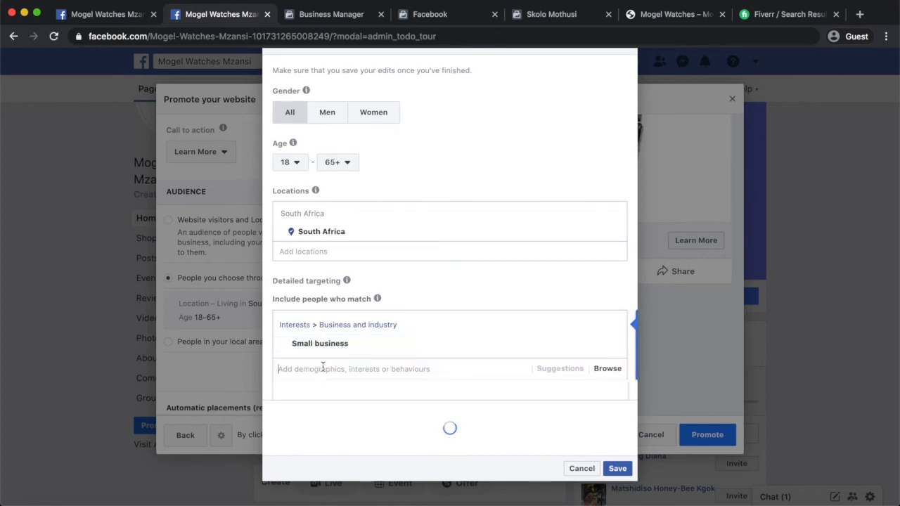
Add the Shopping and fashion interest and save the audience.
{"action": "scroll", "coordinate": [400, 355], "scroll_direction": "down", "scroll_amount": 1}
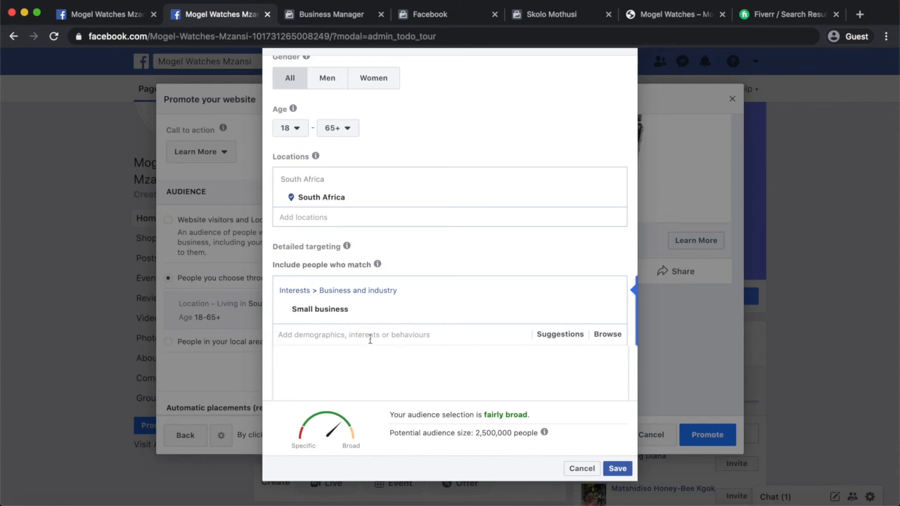
{"action": "type", "text": "fashion"}
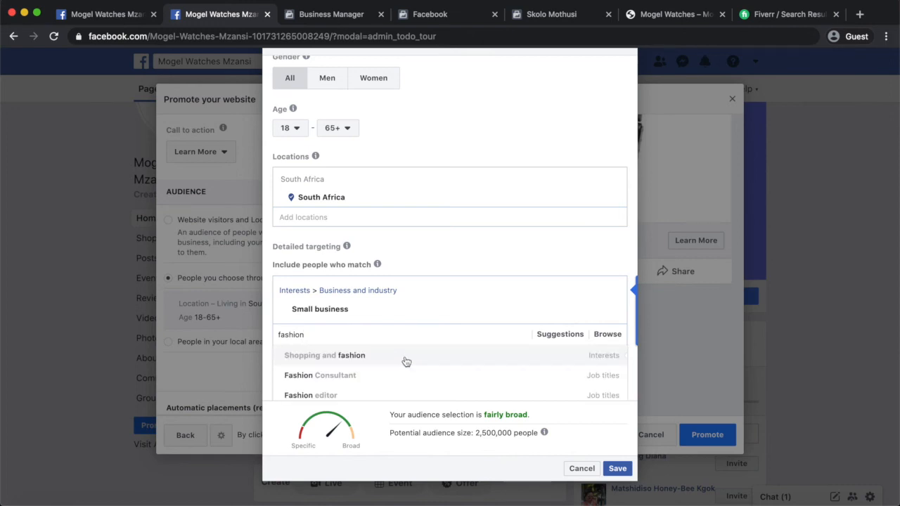
{"action": "left_click", "coordinate": [400, 357]}
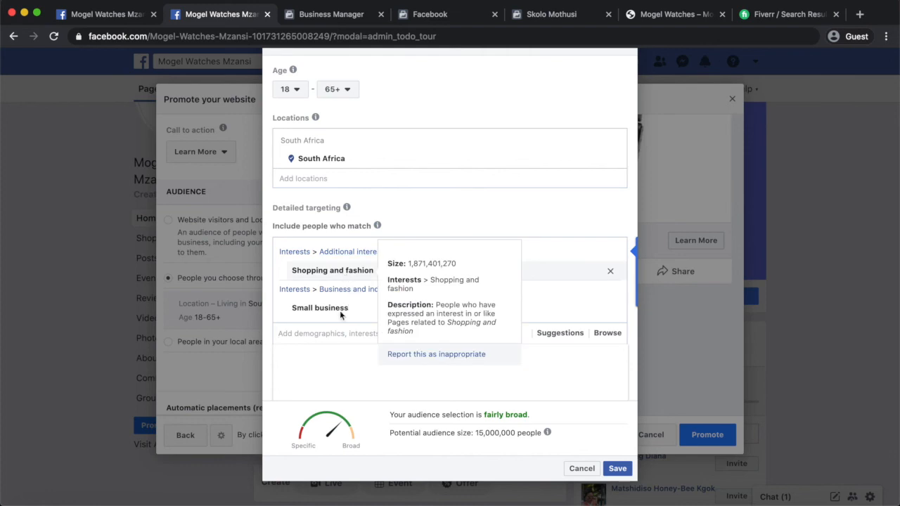
{"action": "left_click", "coordinate": [614, 471]}
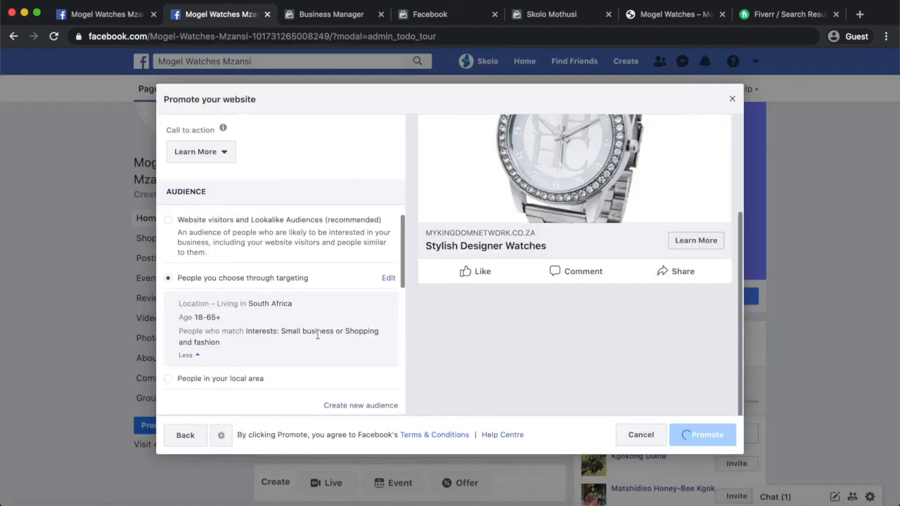
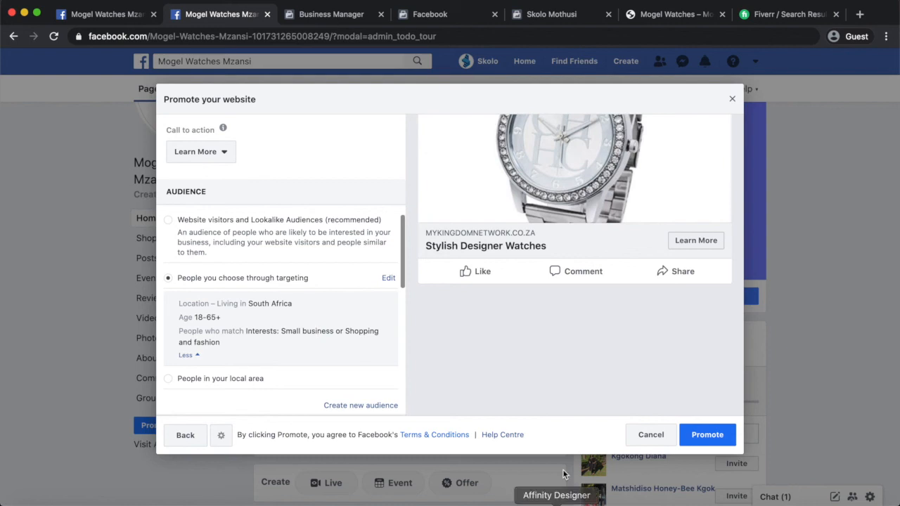
Close the Promote your website setup and cancel the ad without saving a draft.
{"action": "left_click", "coordinate": [706, 436]}
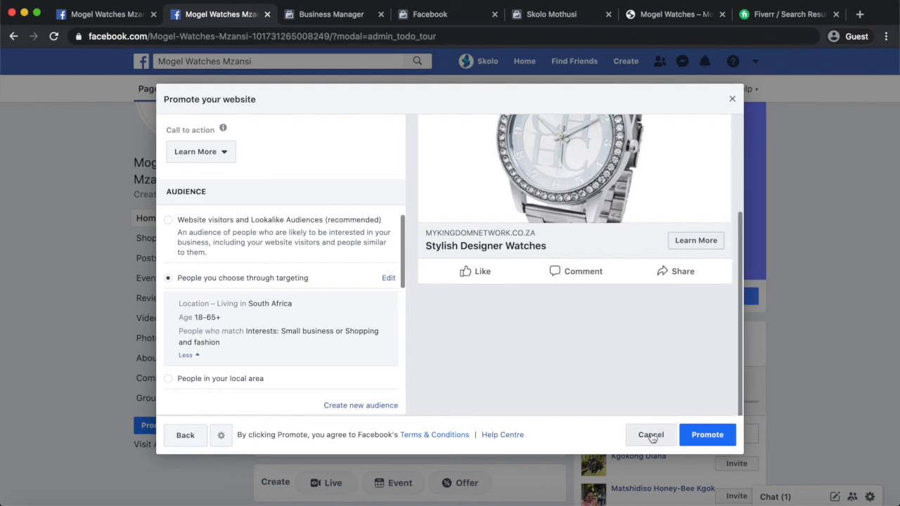
{"action": "left_click", "coordinate": [732, 98]}
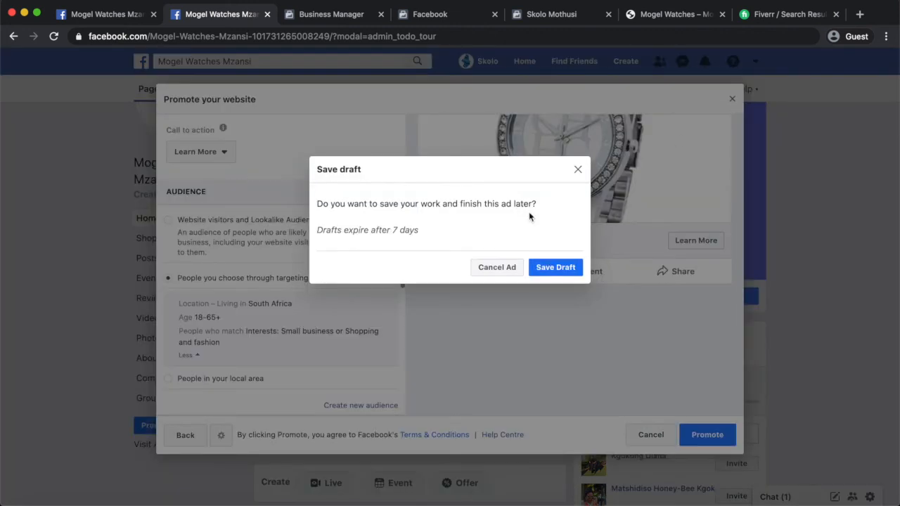
{"action": "left_click", "coordinate": [496, 269]}
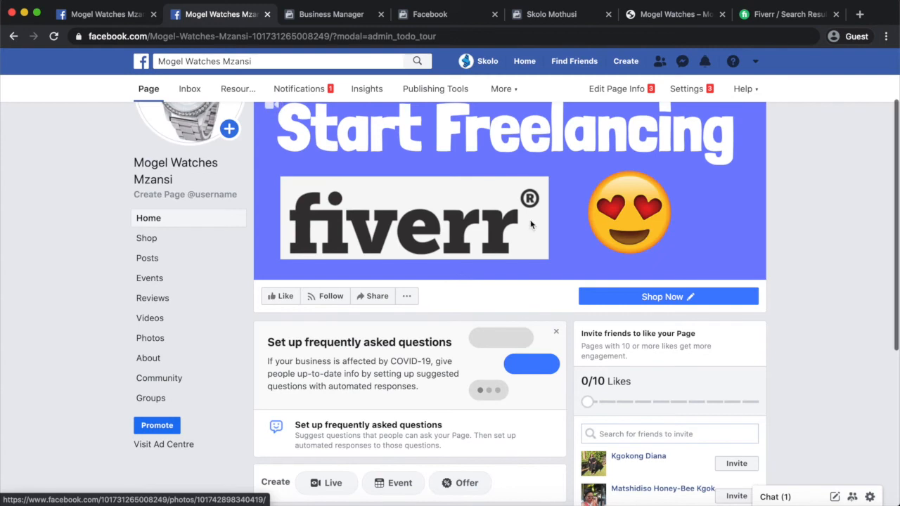
{"action": "scroll", "coordinate": [510, 236], "scroll_direction": "down", "scroll_amount": 3}
{"action": "scroll", "coordinate": [510, 239], "scroll_direction": "down", "scroll_amount": 1}
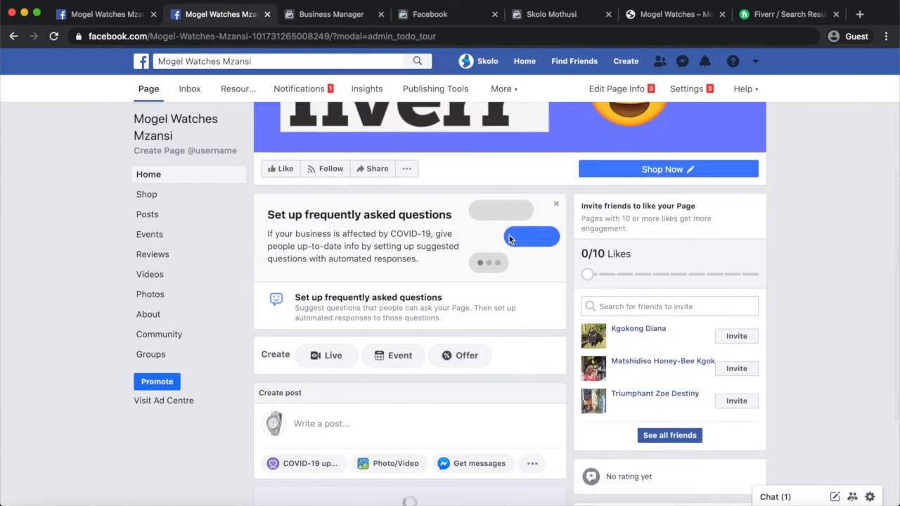
{"action": "scroll", "coordinate": [510, 239], "scroll_direction": "down", "scroll_amount": 3}
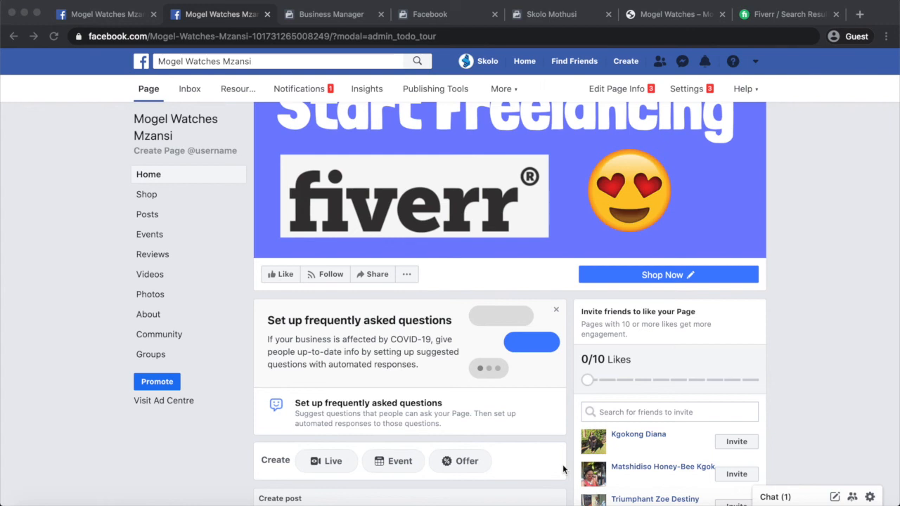
{"action": "left_click", "coordinate": [824, 285]}
{"action": "scroll", "coordinate": [764, 223], "scroll_direction": "up", "scroll_amount": 4}
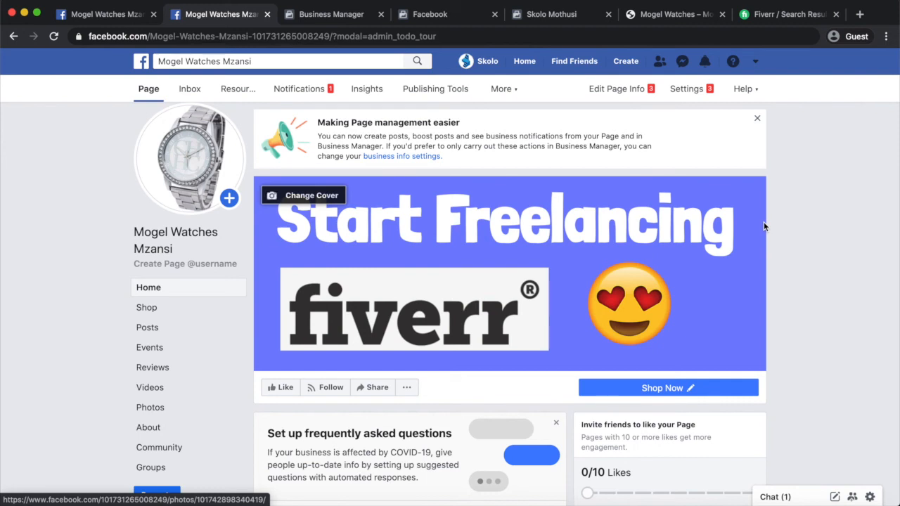
{"action": "scroll", "coordinate": [764, 227], "scroll_direction": "down", "scroll_amount": 1}
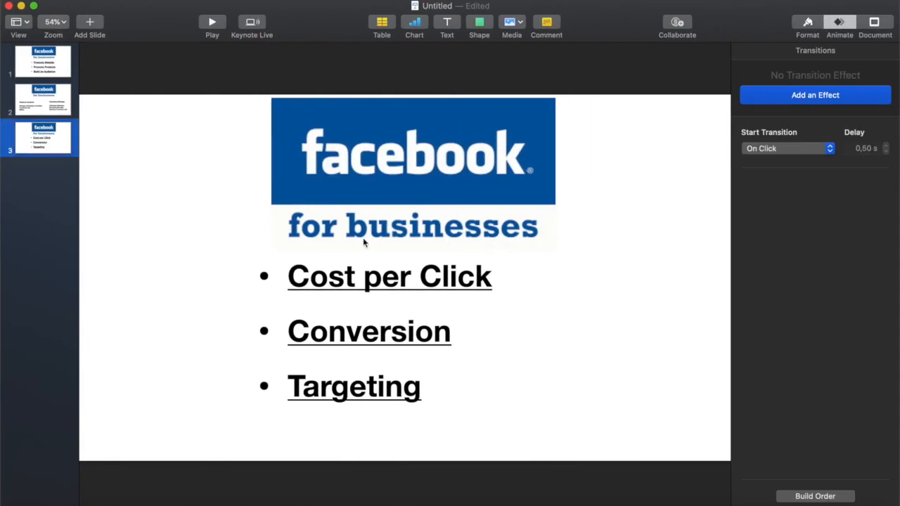
Show slide 2 and point out the Business Facebook and Commerce Manager lists.
{"action": "left_click", "coordinate": [62, 106]}
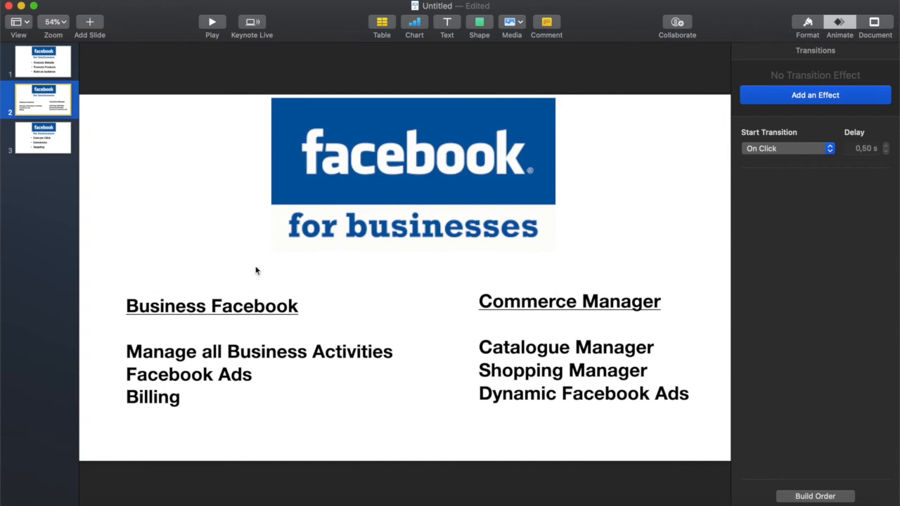
{"action": "left_click", "coordinate": [179, 358]}
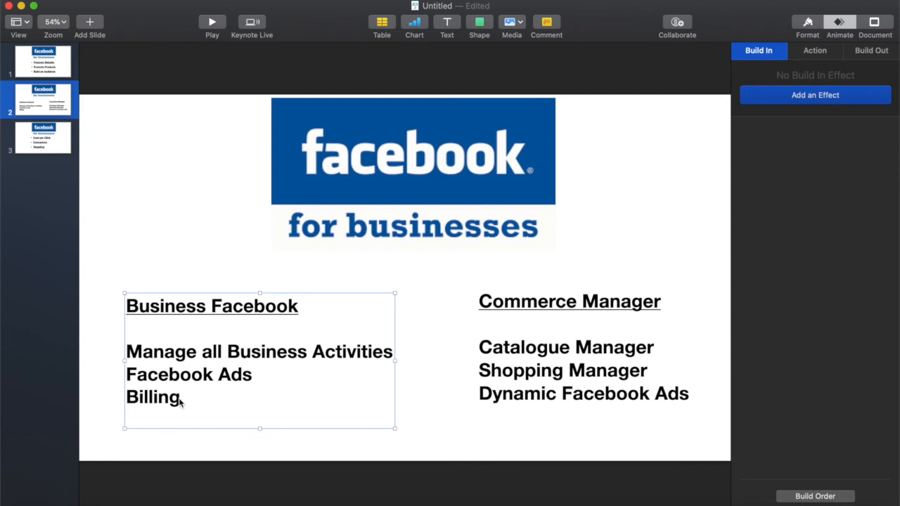
{"action": "left_click", "coordinate": [537, 368]}
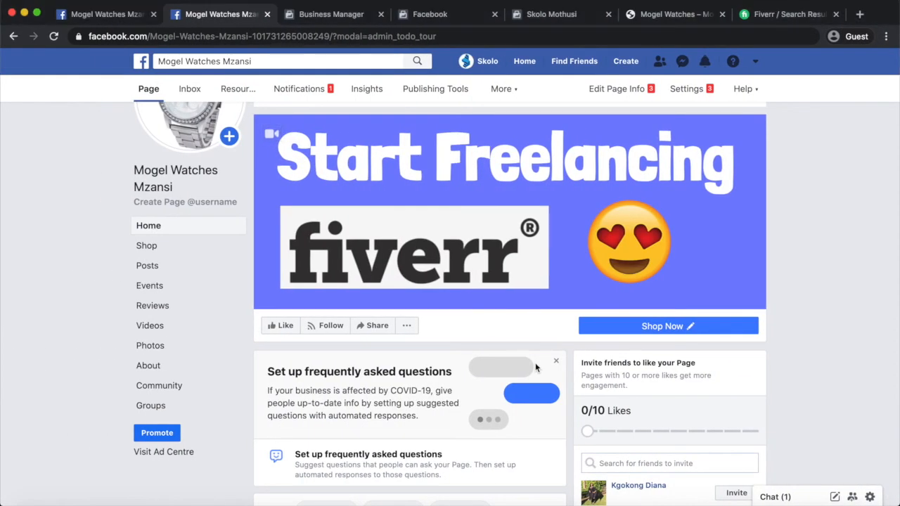
Switch to the Commerce Manager catalogue listing 10 watch products with 64 variants.
{"action": "left_click", "coordinate": [545, 16]}
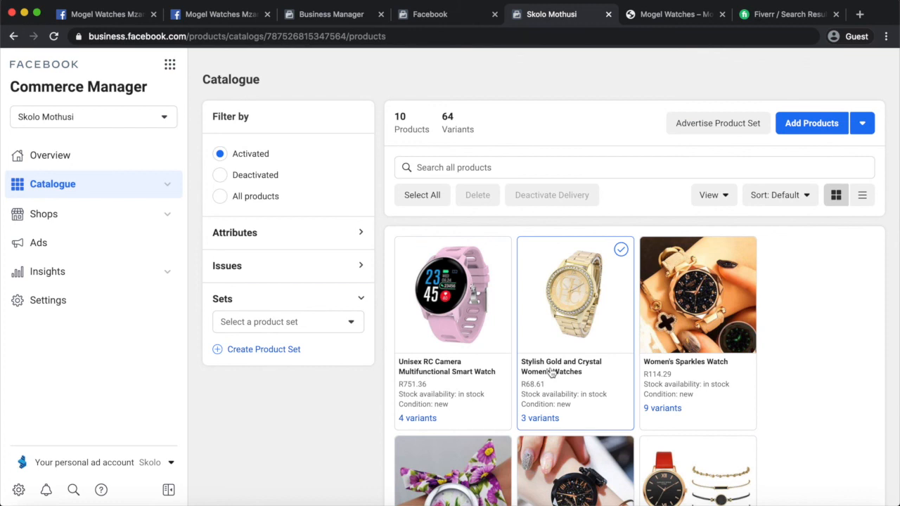
Scroll through the watch catalogue, then go to the Shops page.
{"action": "scroll", "coordinate": [552, 373], "scroll_direction": "down", "scroll_amount": 3}
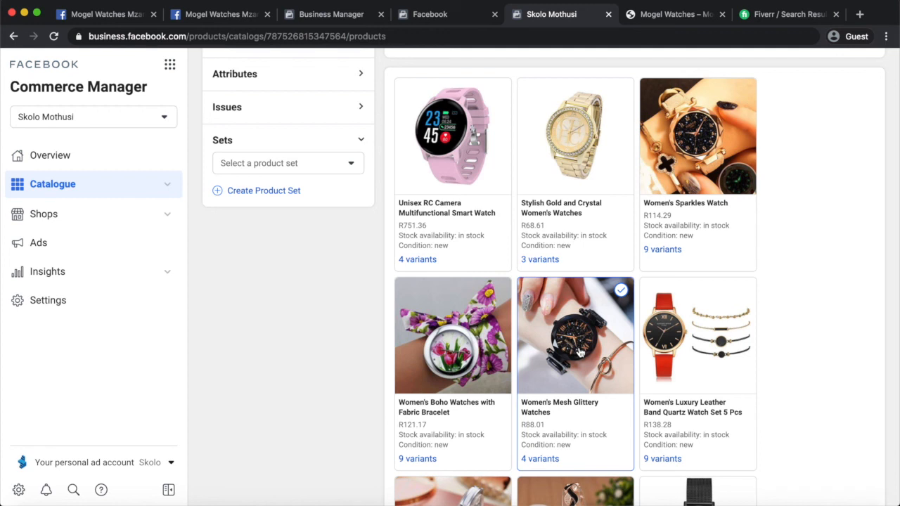
{"action": "scroll", "coordinate": [580, 352], "scroll_direction": "up", "scroll_amount": 3}
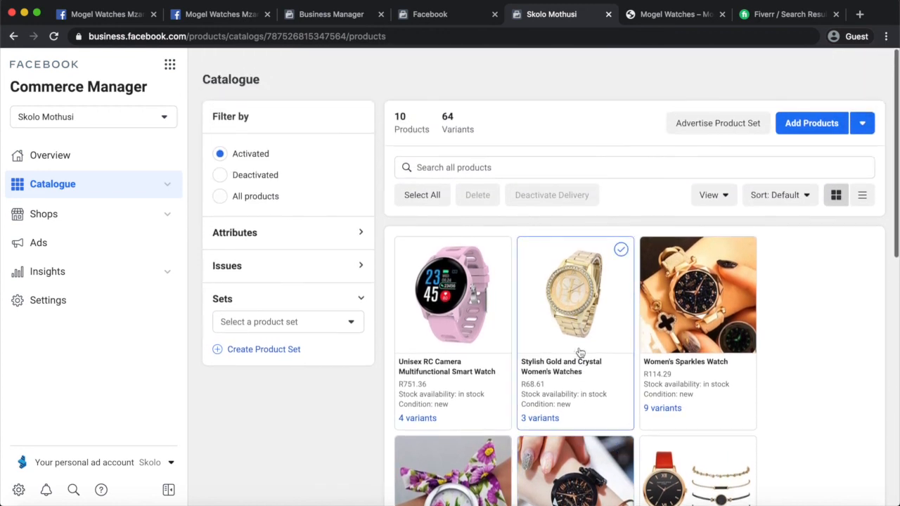
{"action": "scroll", "coordinate": [580, 352], "scroll_direction": "down", "scroll_amount": 3}
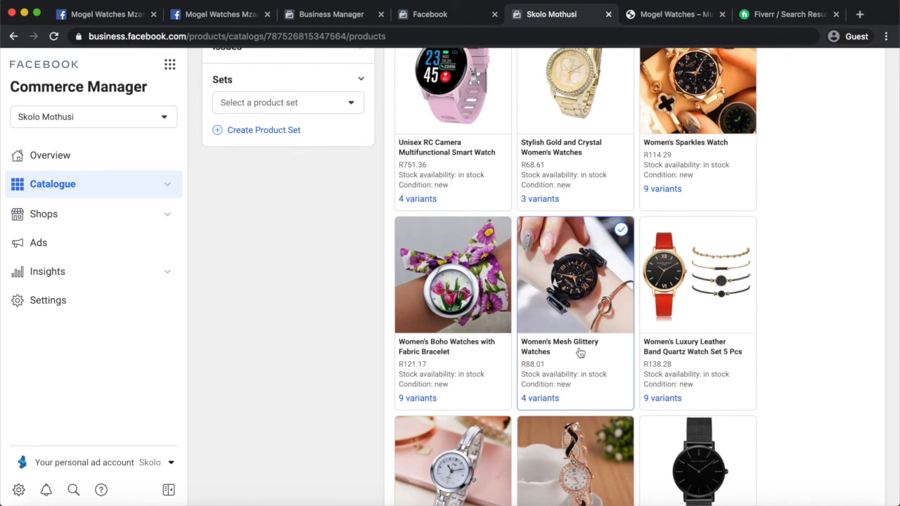
{"action": "scroll", "coordinate": [580, 351], "scroll_direction": "up", "scroll_amount": 2}
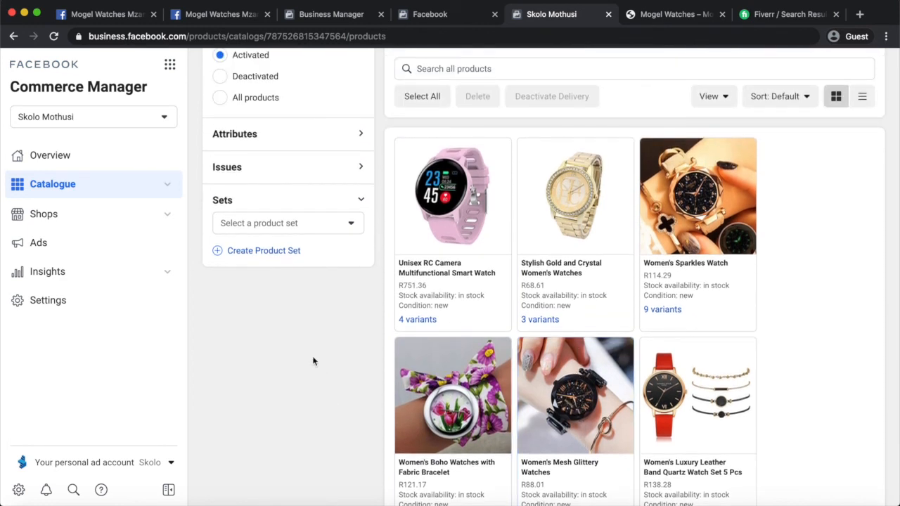
{"action": "scroll", "coordinate": [314, 361], "scroll_direction": "up", "scroll_amount": 1}
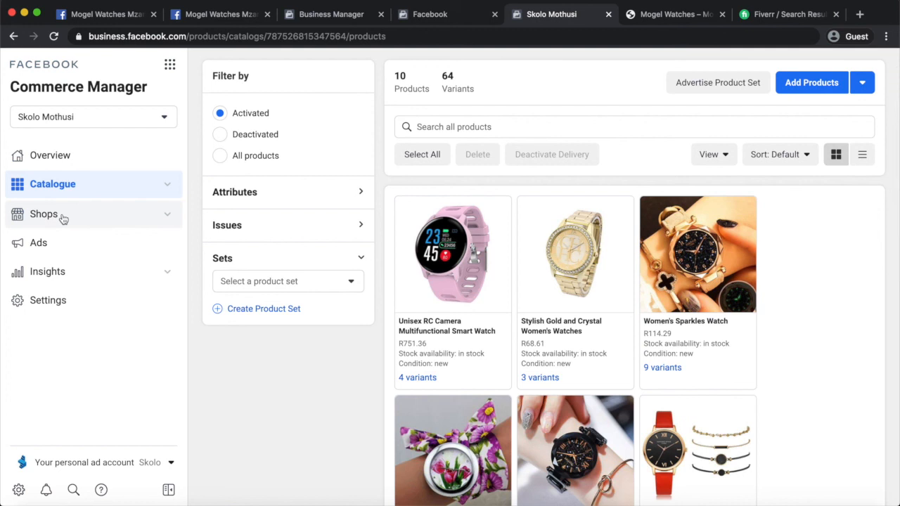
{"action": "left_click", "coordinate": [62, 220]}
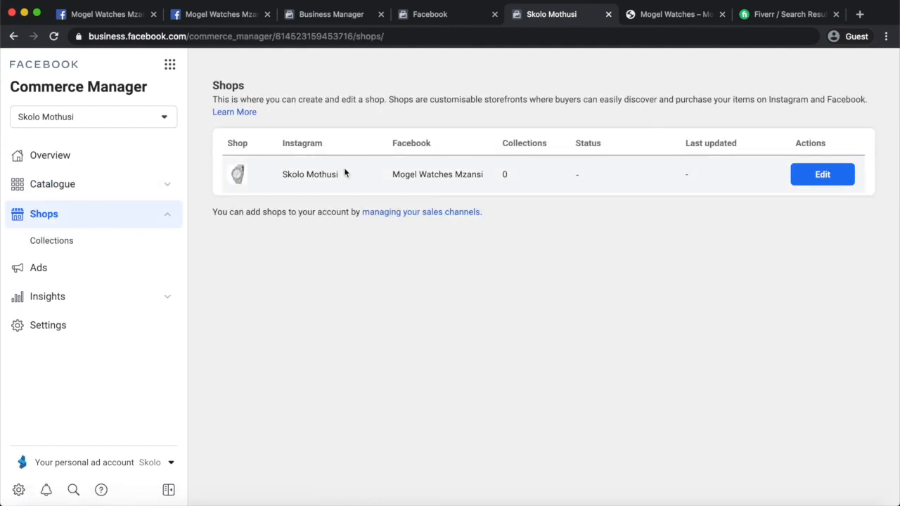
Create a catalogue Traffic ad using the Mogel Adverts ad account.
{"action": "left_click", "coordinate": [40, 268]}
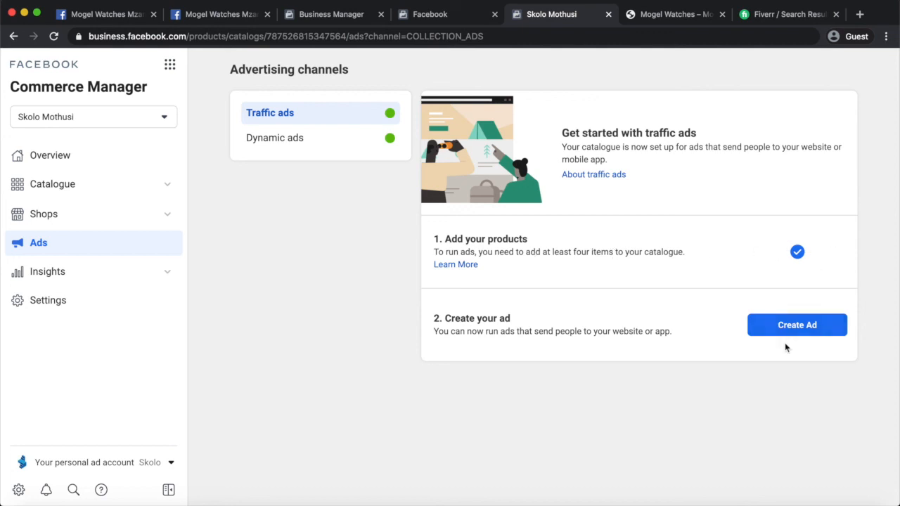
{"action": "left_click", "coordinate": [799, 325]}
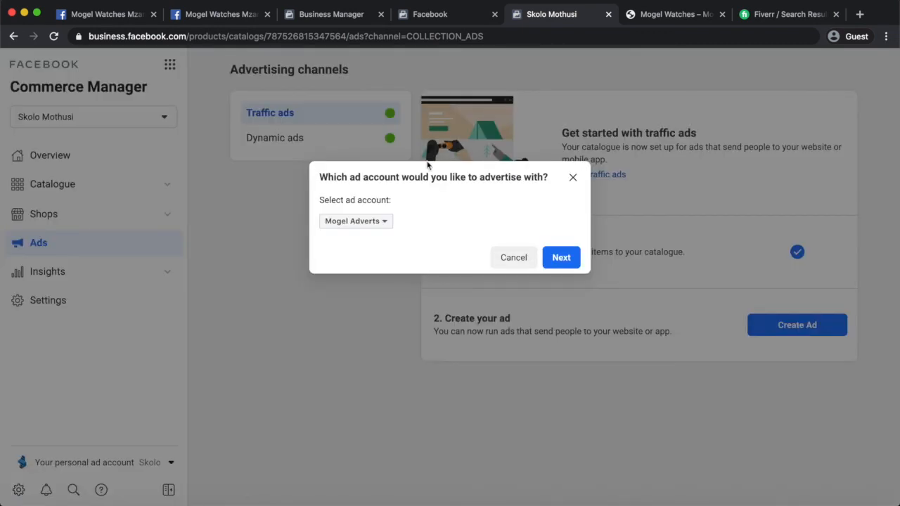
{"action": "left_click", "coordinate": [357, 222]}
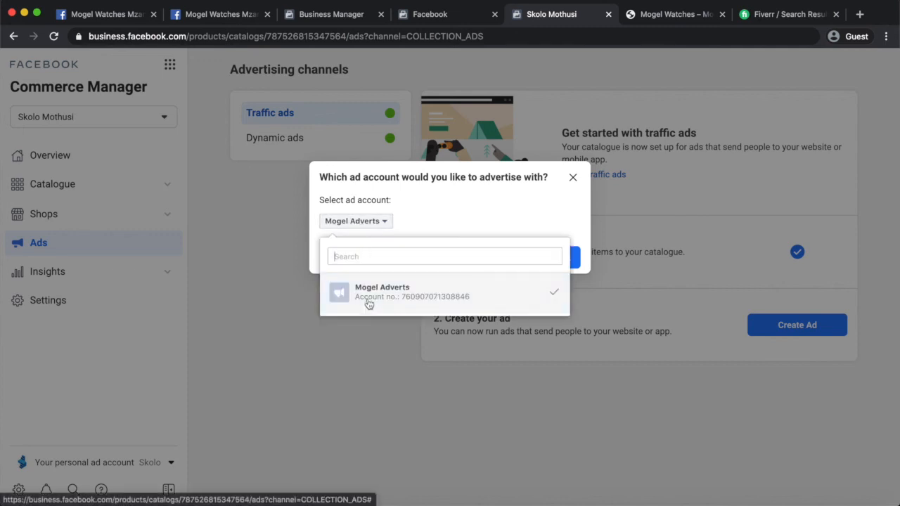
{"action": "left_click", "coordinate": [391, 224]}
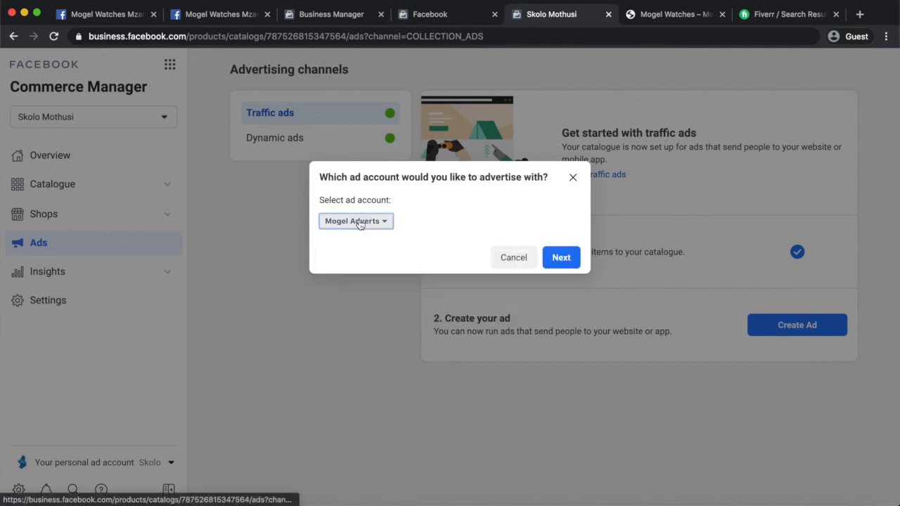
{"action": "left_click", "coordinate": [561, 257]}
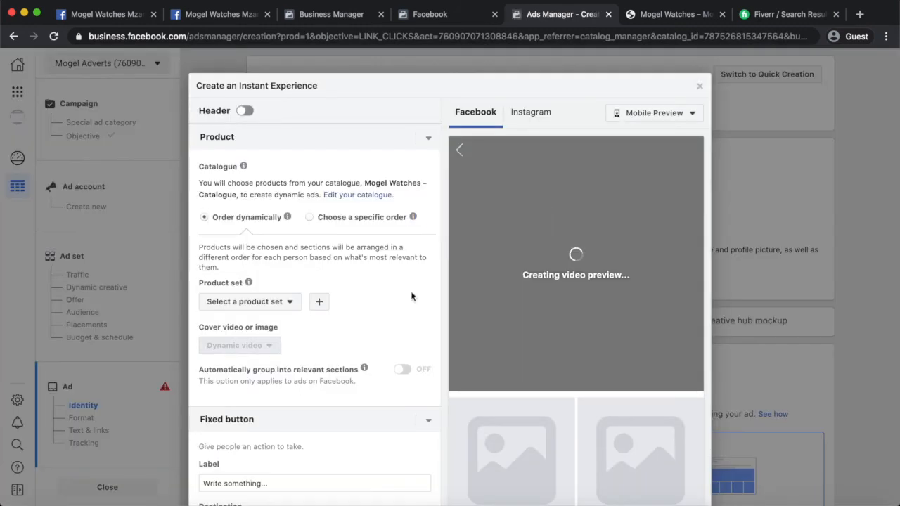
Try a logo header, keep the 'Mogel Watches Mzansi' text title, and reach Product settings.
{"action": "scroll", "coordinate": [413, 295], "scroll_direction": "down", "scroll_amount": 2}
{"action": "scroll", "coordinate": [412, 295], "scroll_direction": "up", "scroll_amount": 2}
{"action": "left_click", "coordinate": [244, 110]}
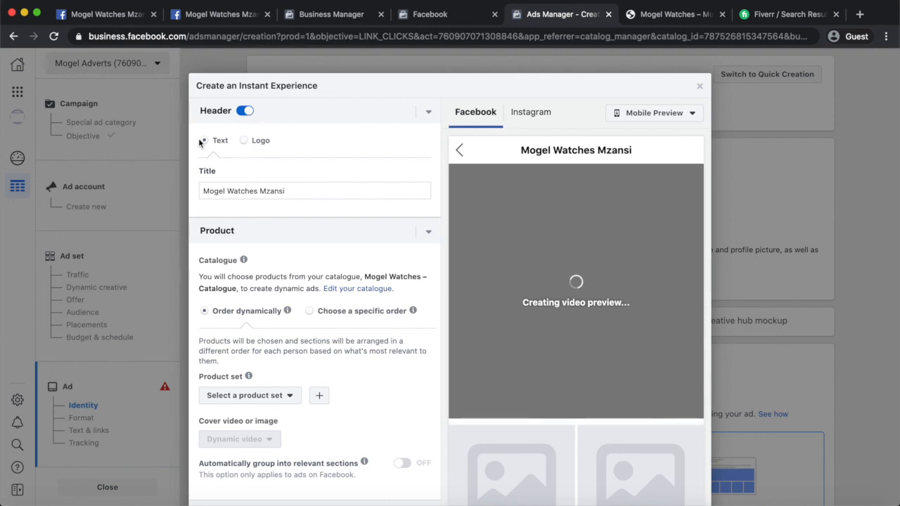
{"action": "left_click", "coordinate": [244, 141]}
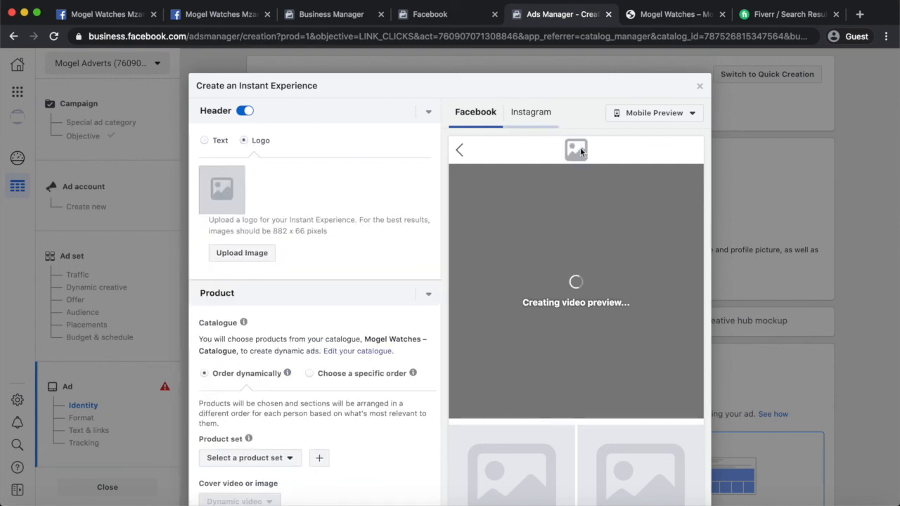
{"action": "left_click", "coordinate": [205, 143]}
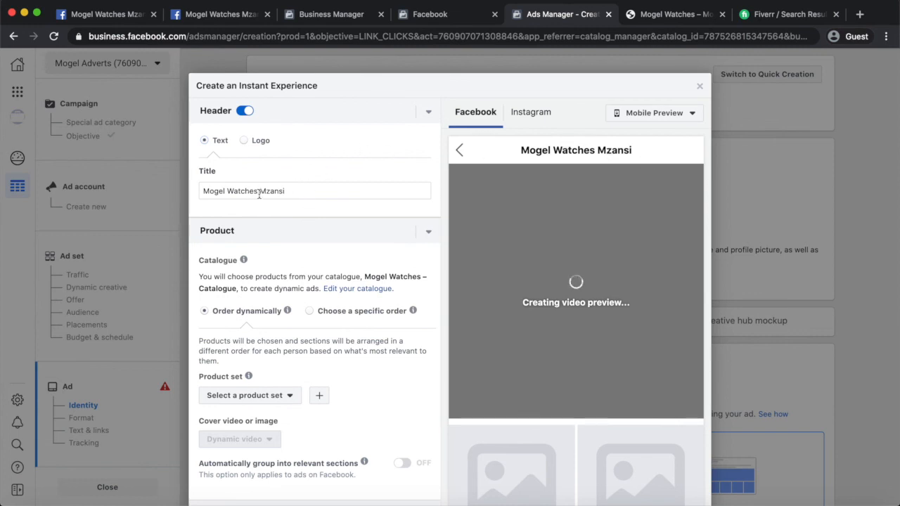
{"action": "scroll", "coordinate": [325, 280], "scroll_direction": "down", "scroll_amount": 2}
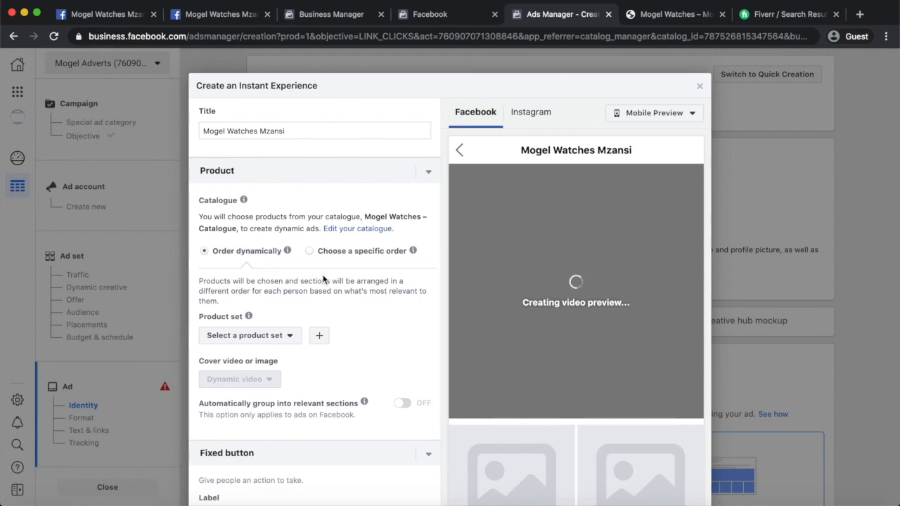
{"action": "scroll", "coordinate": [323, 280], "scroll_direction": "down", "scroll_amount": 2}
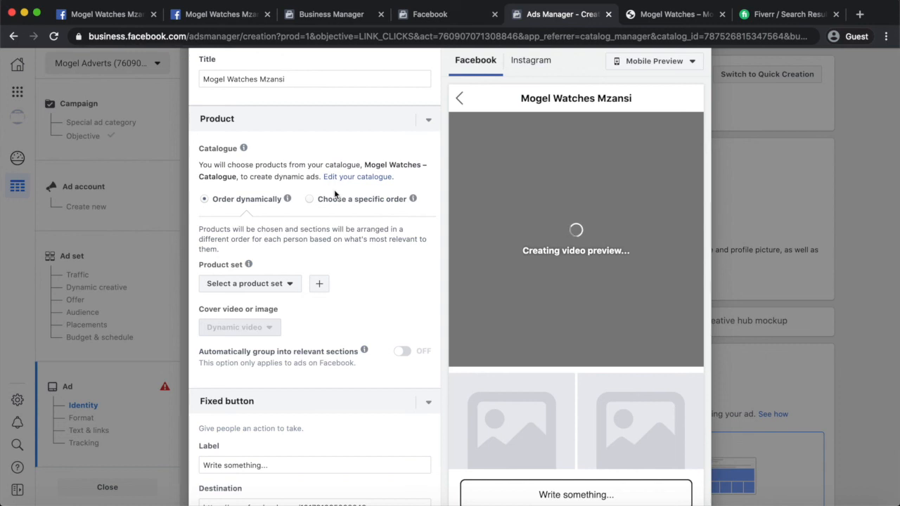
{"action": "scroll", "coordinate": [315, 292], "scroll_direction": "down", "scroll_amount": 2}
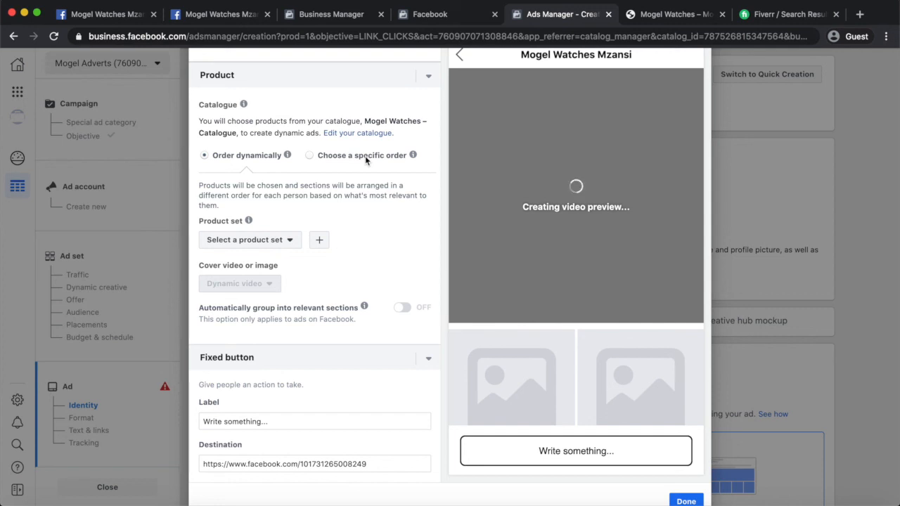
Choose the All products set of 64 products for the Instant Experience.
{"action": "left_click", "coordinate": [273, 241]}
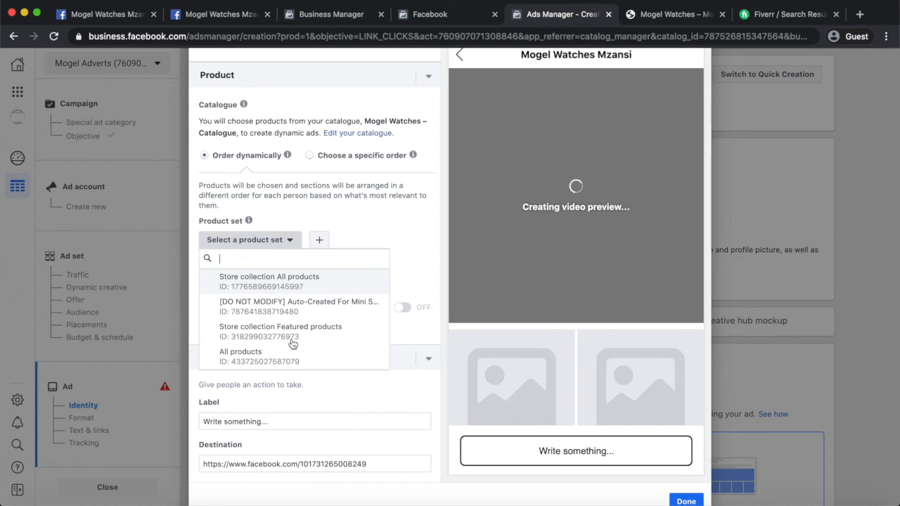
{"action": "mouse_move", "coordinate": [292, 344]}
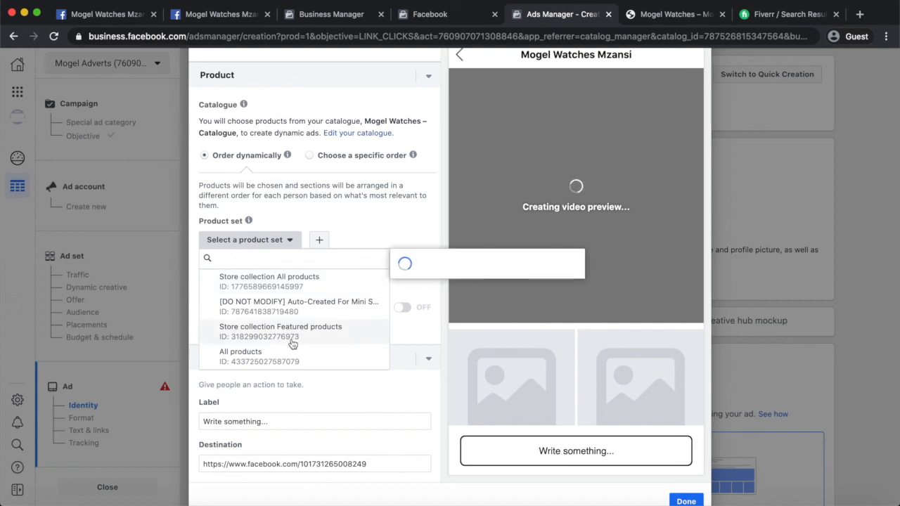
{"action": "left_click", "coordinate": [278, 361]}
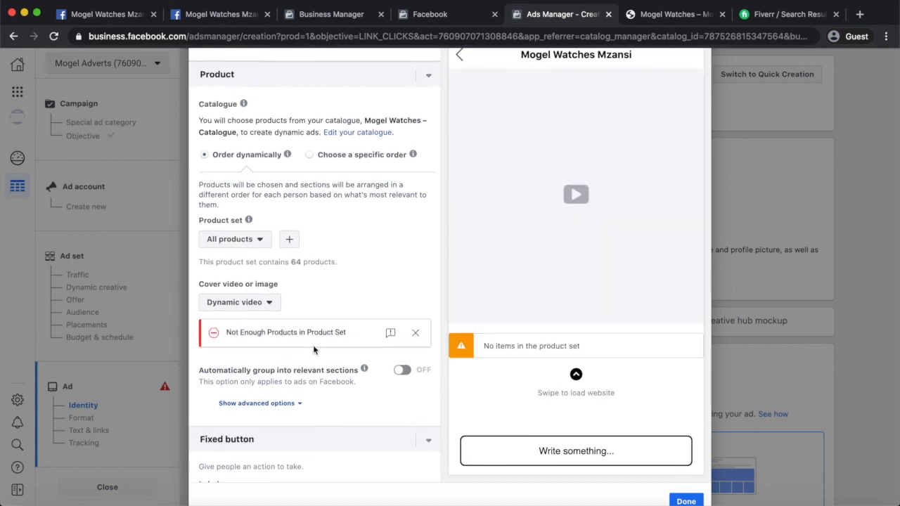
Keep Dynamic video as the cover type.
{"action": "scroll", "coordinate": [317, 352], "scroll_direction": "down", "scroll_amount": 2}
{"action": "left_click", "coordinate": [248, 243]}
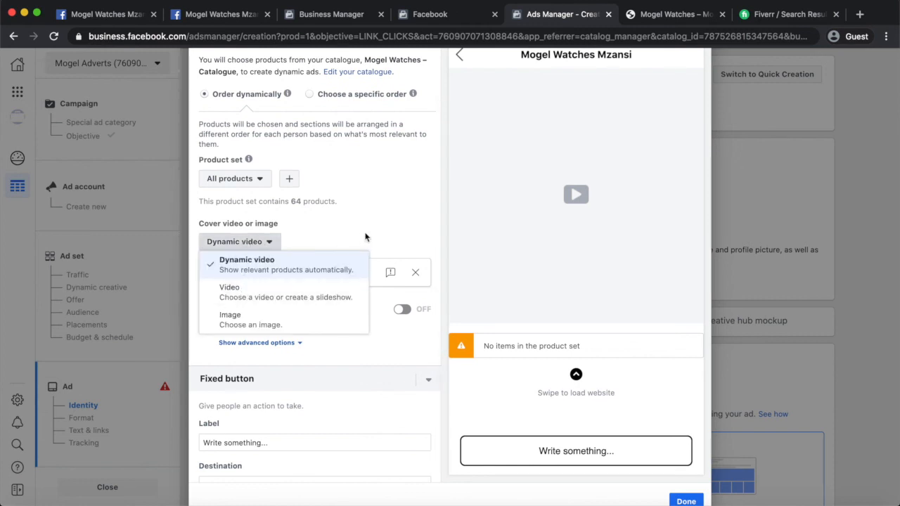
{"action": "left_click", "coordinate": [340, 275]}
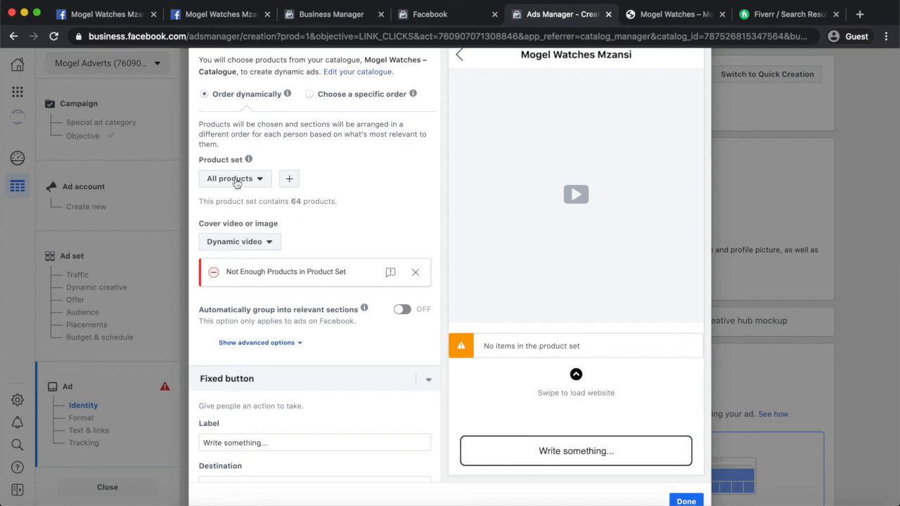
Try an Image cover, then revert the cover to Dynamic video.
{"action": "left_click", "coordinate": [243, 244]}
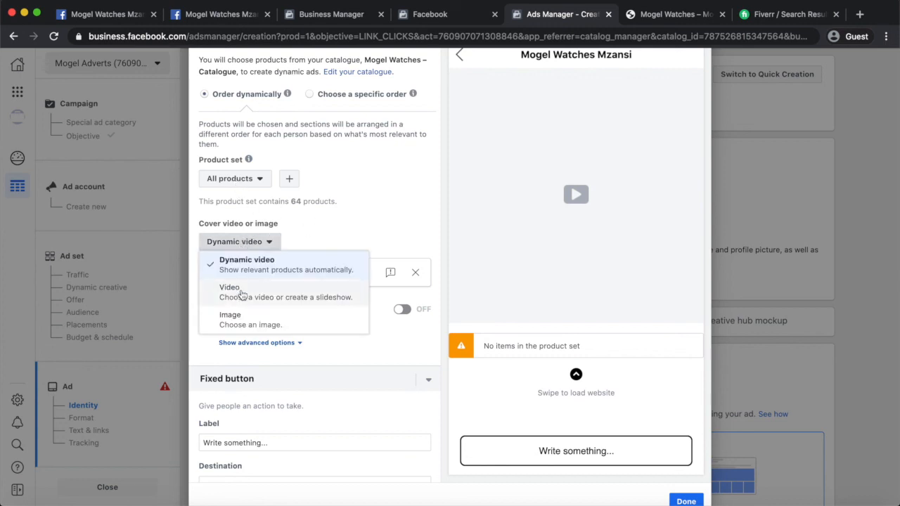
{"action": "left_click", "coordinate": [246, 321]}
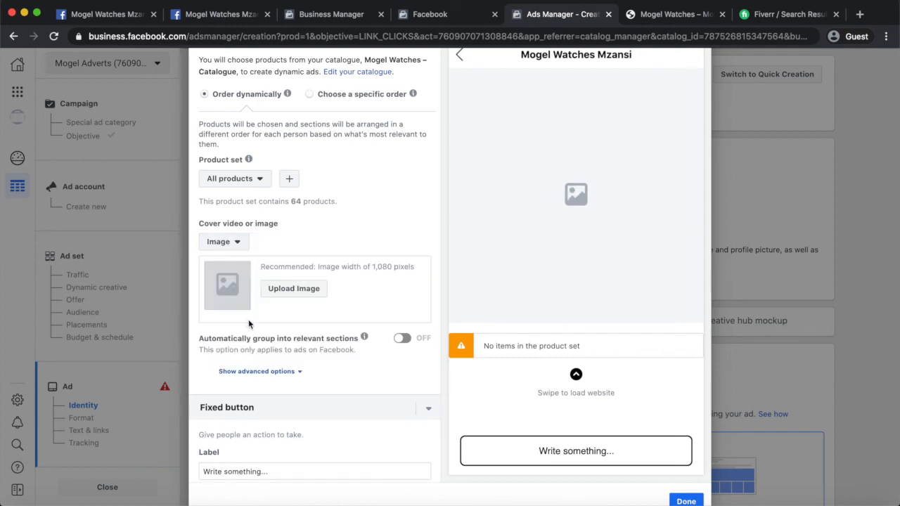
{"action": "scroll", "coordinate": [318, 242], "scroll_direction": "up", "scroll_amount": 2}
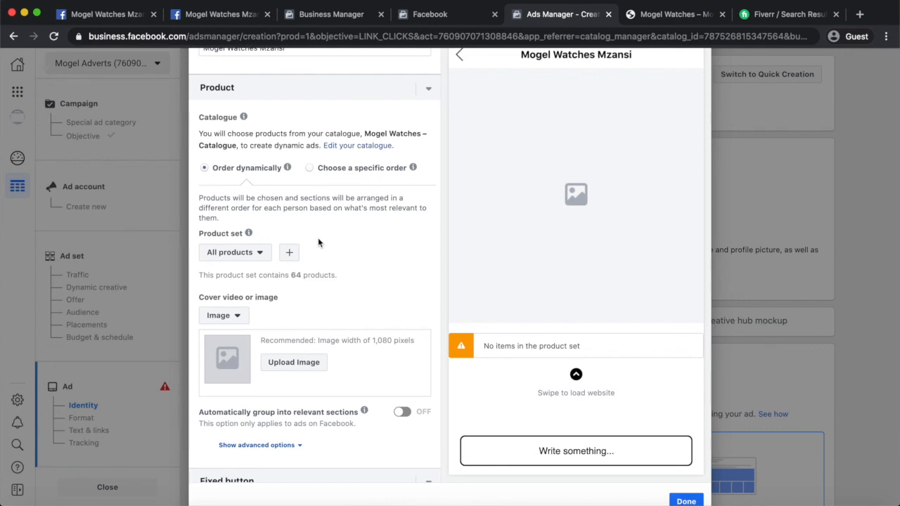
{"action": "scroll", "coordinate": [318, 238], "scroll_direction": "down", "scroll_amount": 3}
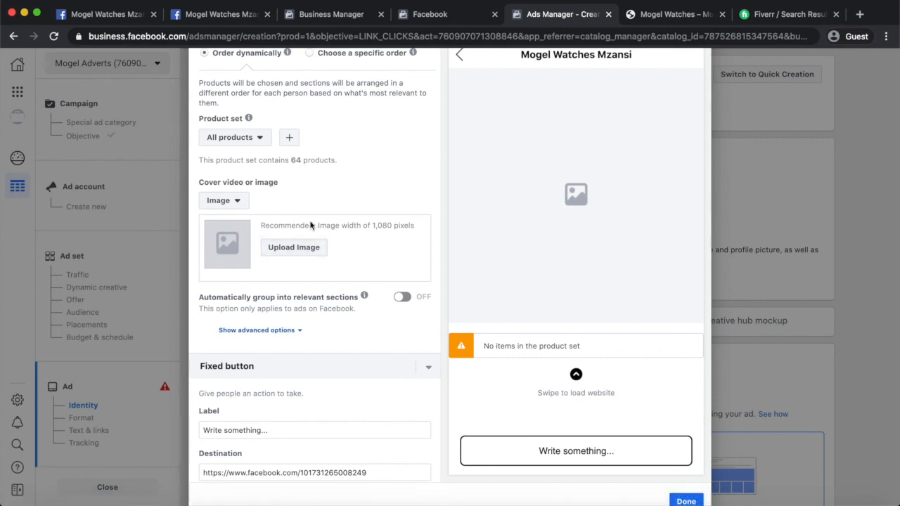
{"action": "left_click", "coordinate": [223, 201]}
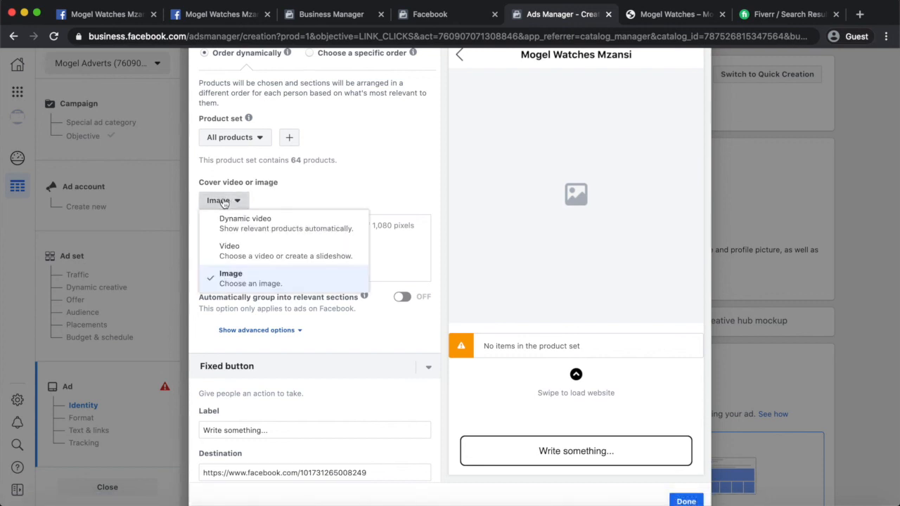
{"action": "left_click", "coordinate": [237, 229]}
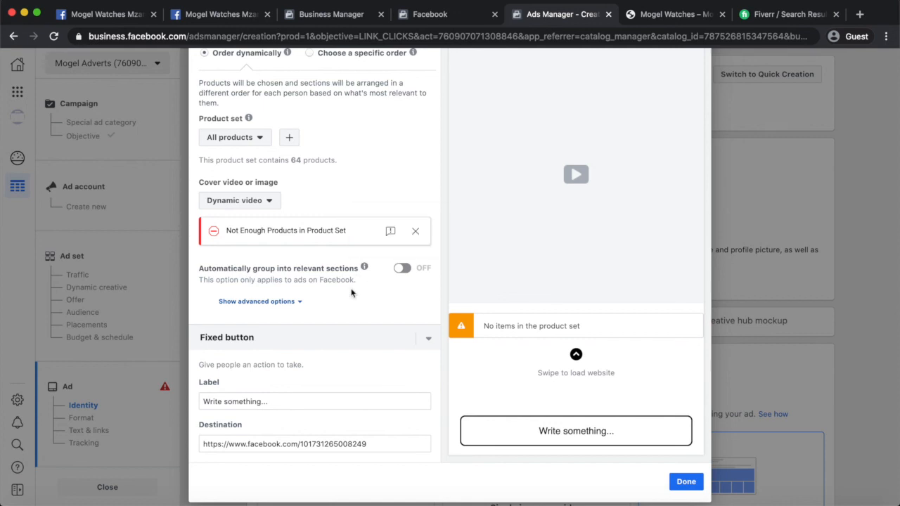
Try Image once more, then settle on Video as the cover type.
{"action": "left_click", "coordinate": [257, 224]}
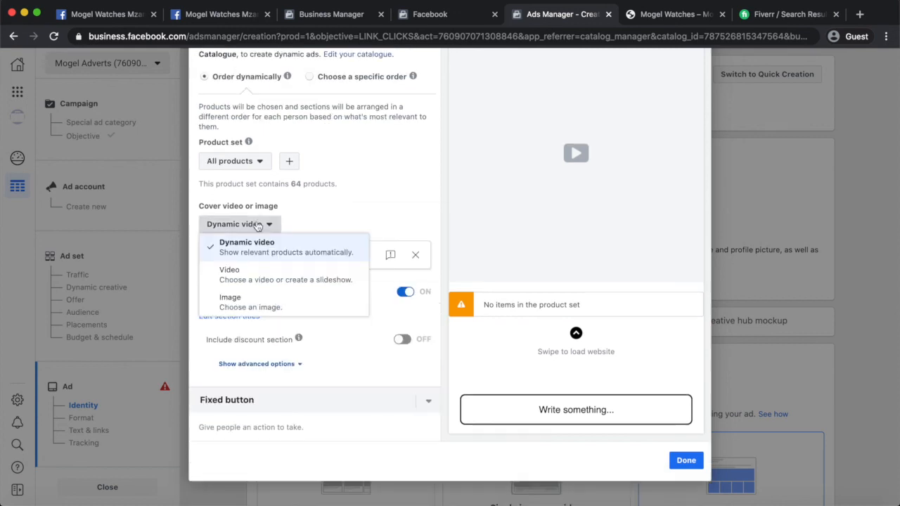
{"action": "left_click", "coordinate": [243, 304]}
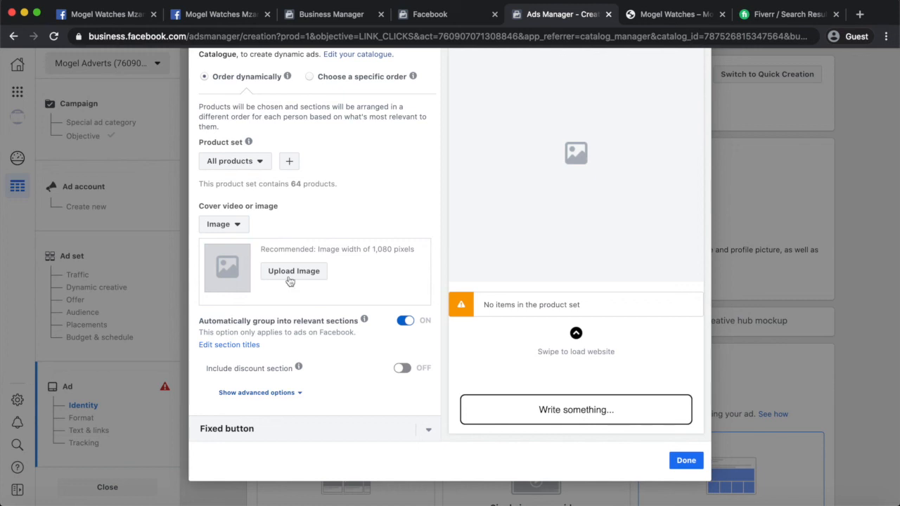
{"action": "scroll", "coordinate": [588, 216], "scroll_direction": "up", "scroll_amount": 3}
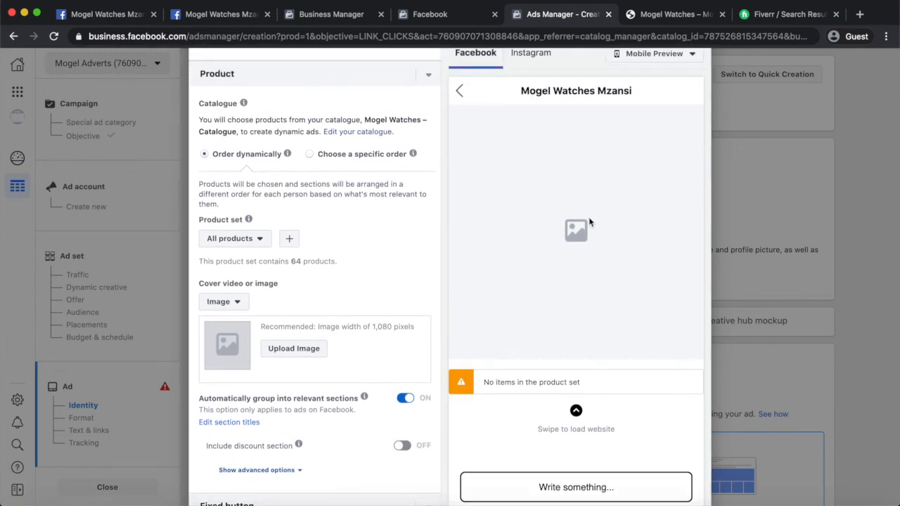
{"action": "scroll", "coordinate": [588, 217], "scroll_direction": "down", "scroll_amount": 3}
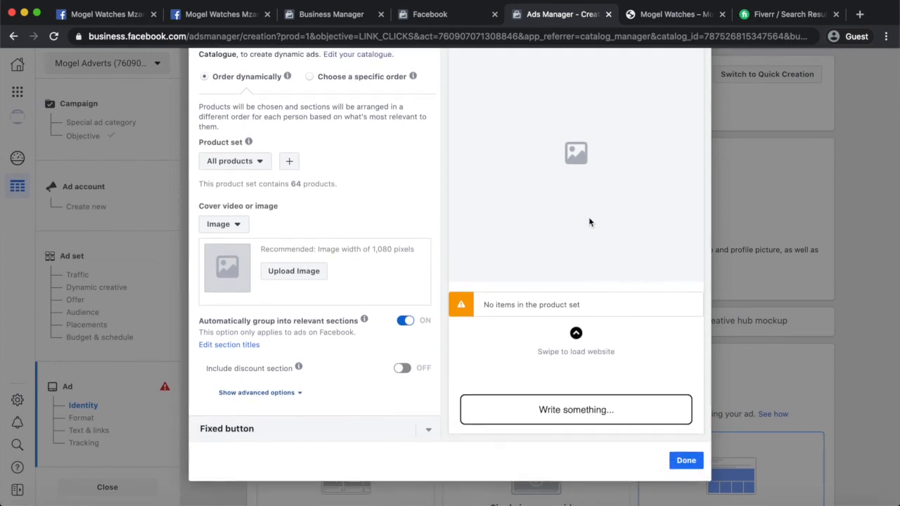
{"action": "left_click", "coordinate": [228, 230]}
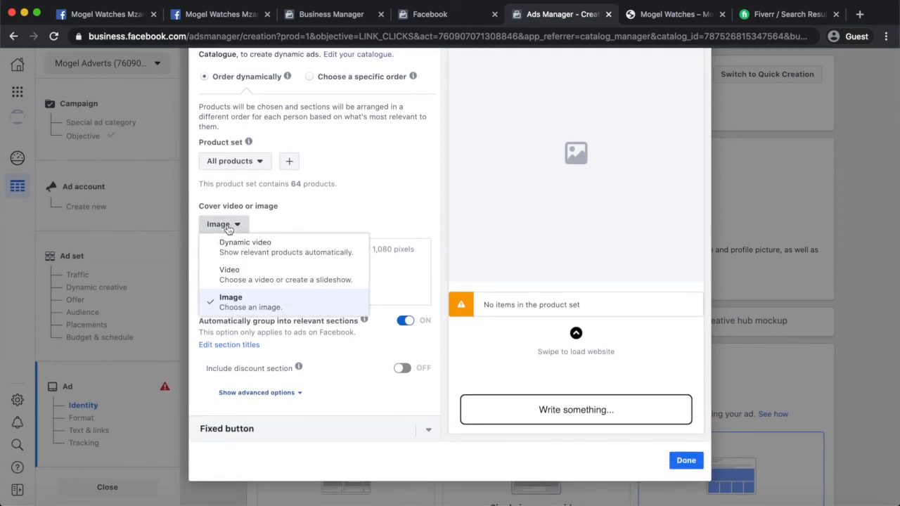
{"action": "left_click", "coordinate": [239, 279]}
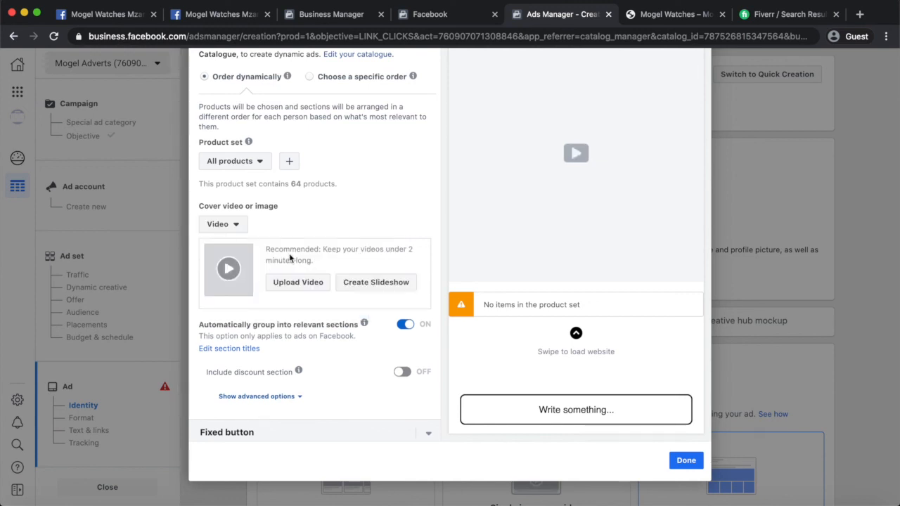
{"action": "scroll", "coordinate": [333, 233], "scroll_direction": "down", "scroll_amount": 1}
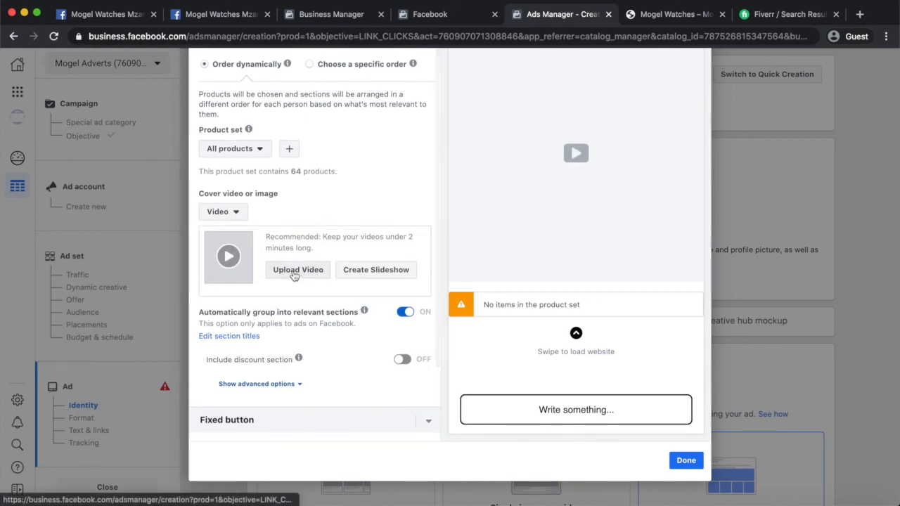
Start a slideshow, compare Vertical and Square templates, and pick a square 3-image template.
{"action": "left_click", "coordinate": [368, 276]}
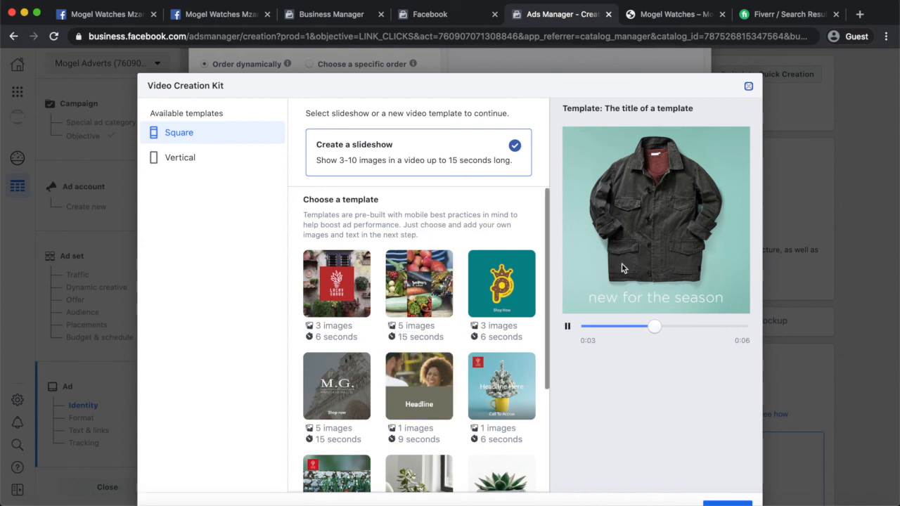
{"action": "left_click", "coordinate": [188, 165]}
{"action": "left_click", "coordinate": [187, 136]}
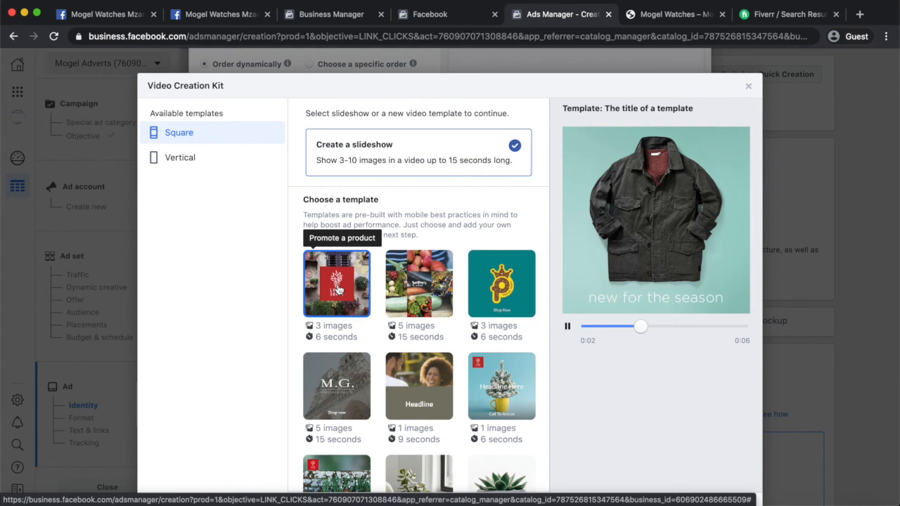
{"action": "scroll", "coordinate": [471, 316], "scroll_direction": "down", "scroll_amount": 3}
{"action": "scroll", "coordinate": [469, 324], "scroll_direction": "up", "scroll_amount": 3}
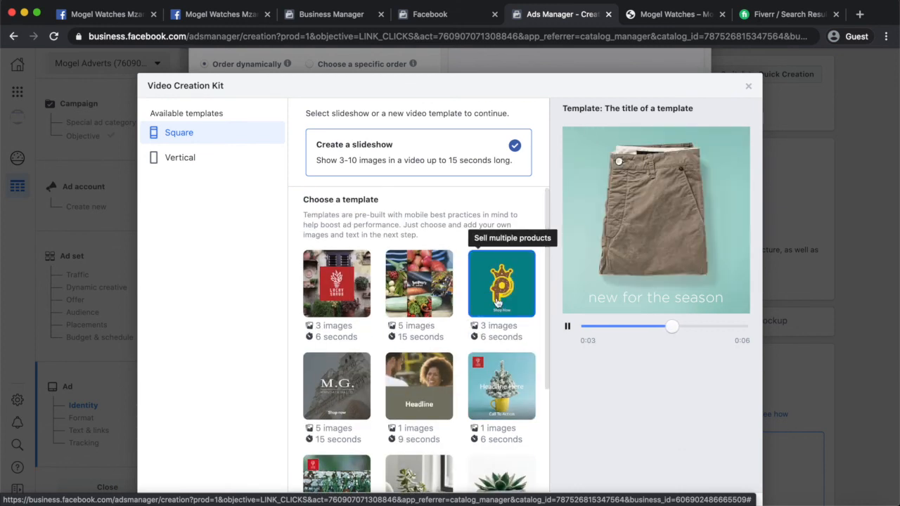
{"action": "scroll", "coordinate": [497, 303], "scroll_direction": "down", "scroll_amount": 3}
{"action": "scroll", "coordinate": [457, 314], "scroll_direction": "up", "scroll_amount": 3}
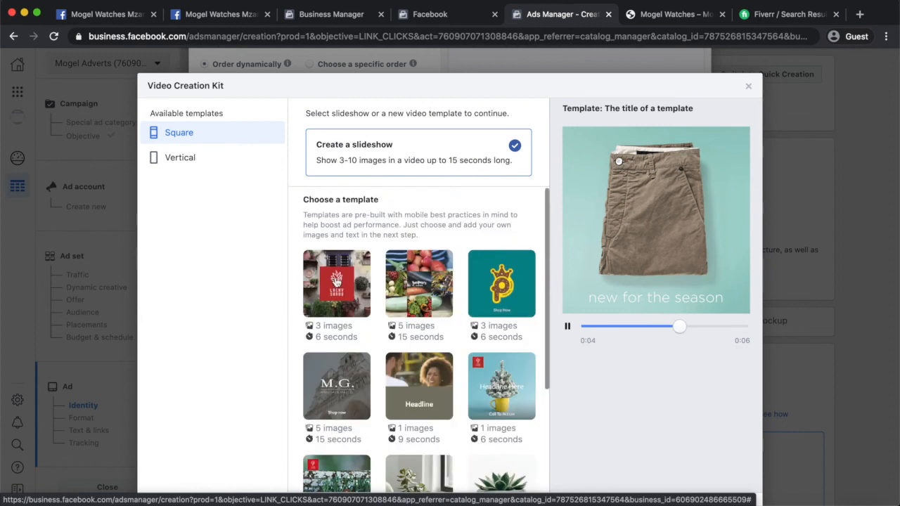
{"action": "left_click", "coordinate": [727, 464]}
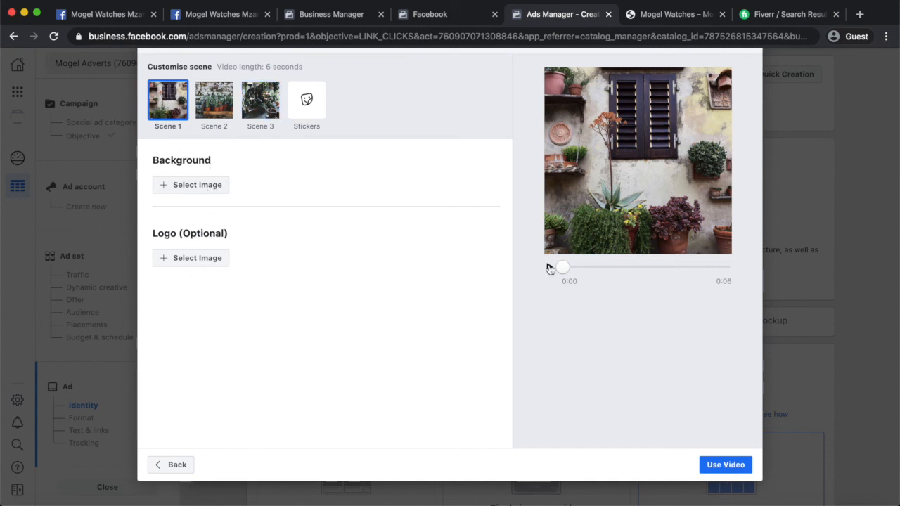
Screenshot two watch product photos from the product pages for scene backgrounds.
{"action": "left_click", "coordinate": [197, 186]}
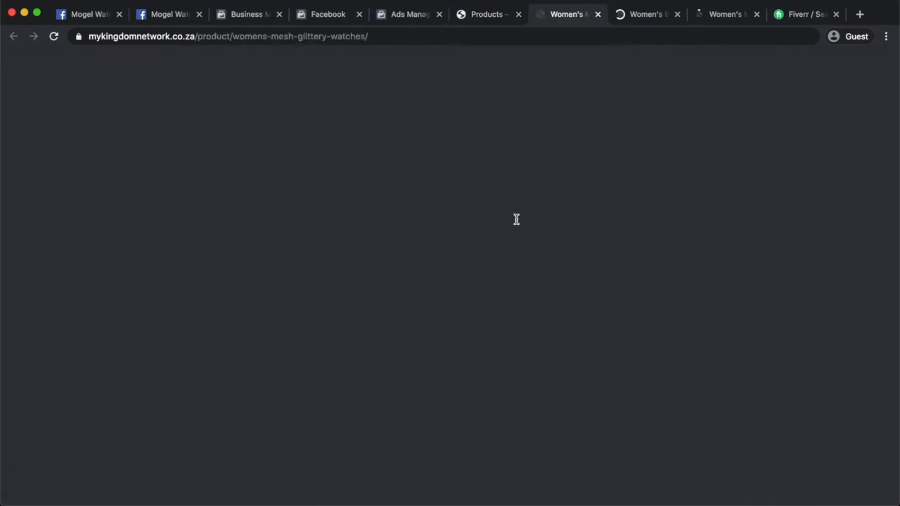
{"action": "key", "text": "super+shift+4"}
{"action": "left_click_drag", "start_coordinate": [151, 195], "coordinate": [439, 486]}
{"action": "key", "text": "ctrl+Tab"}
{"action": "key", "text": "super+shift+4"}
{"action": "left_click_drag", "start_coordinate": [200, 223], "coordinate": [431, 450]}
{"action": "key", "text": "ctrl+Tab"}
{"action": "key", "text": "super+shift+4"}
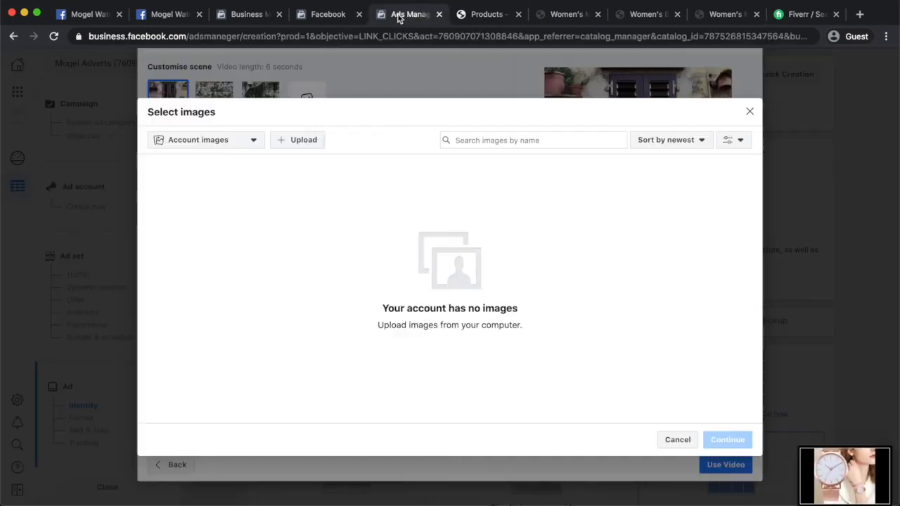
Upload the watch screenshots and set one as the Scene 3 background.
{"action": "left_click", "coordinate": [298, 139]}
{"action": "left_click", "coordinate": [297, 140]}
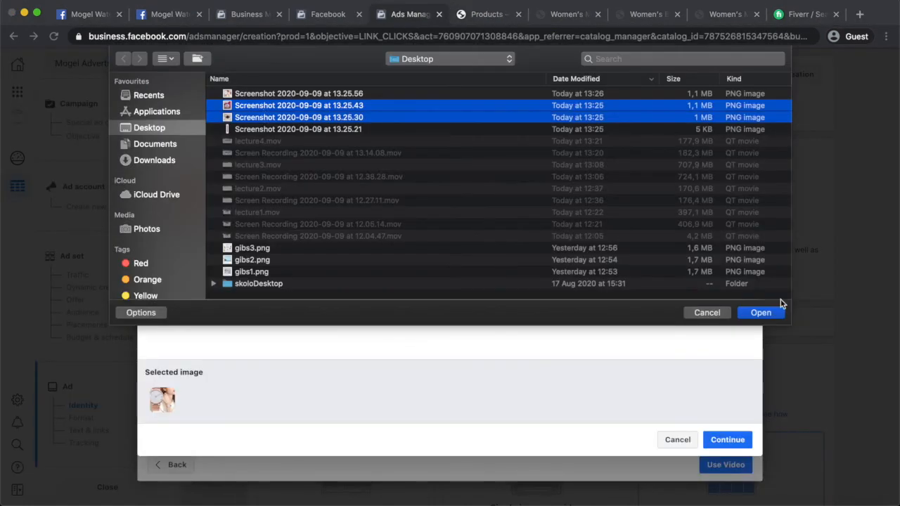
{"action": "left_click", "coordinate": [761, 313]}
{"action": "left_click", "coordinate": [735, 443]}
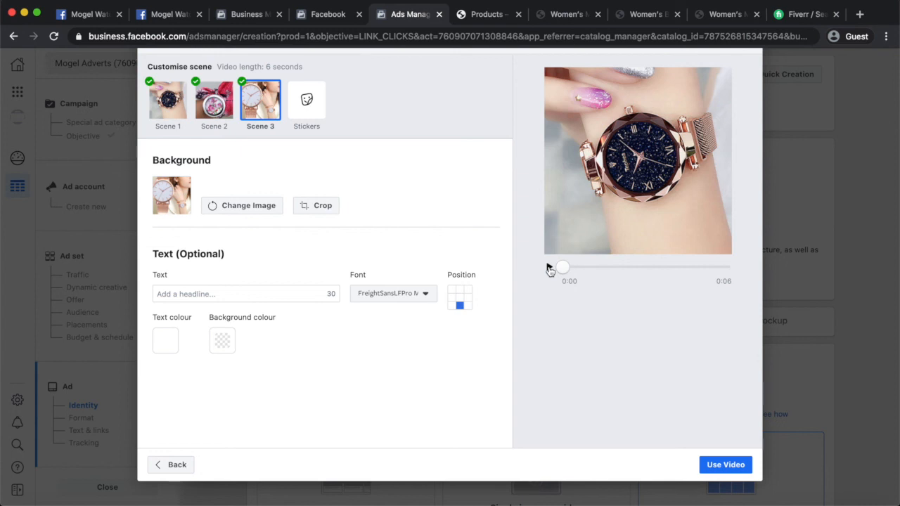
Caption Scene 3 with 'Mogel Mzansi' and set the text colour to black (#000000).
{"action": "left_click", "coordinate": [190, 295]}
{"action": "type", "text": "Mogel"}
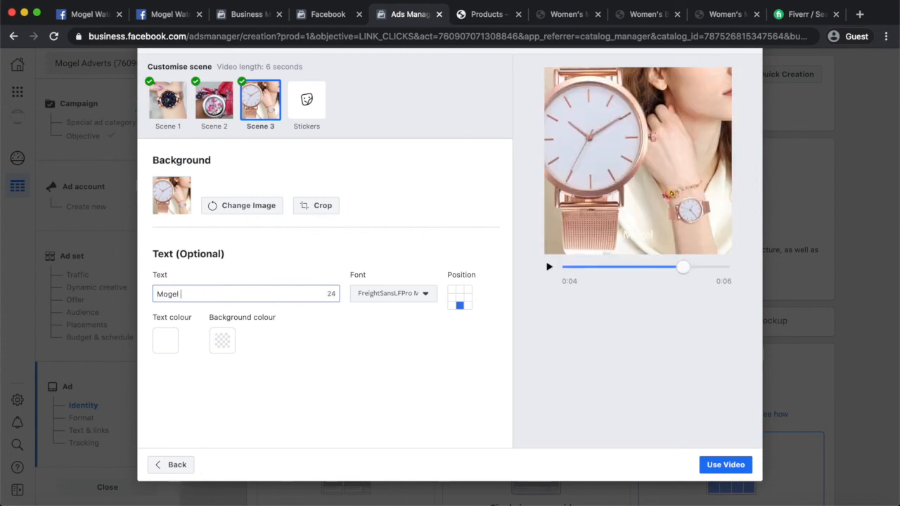
{"action": "type", "text": " Mzansi"}
{"action": "left_click", "coordinate": [166, 345]}
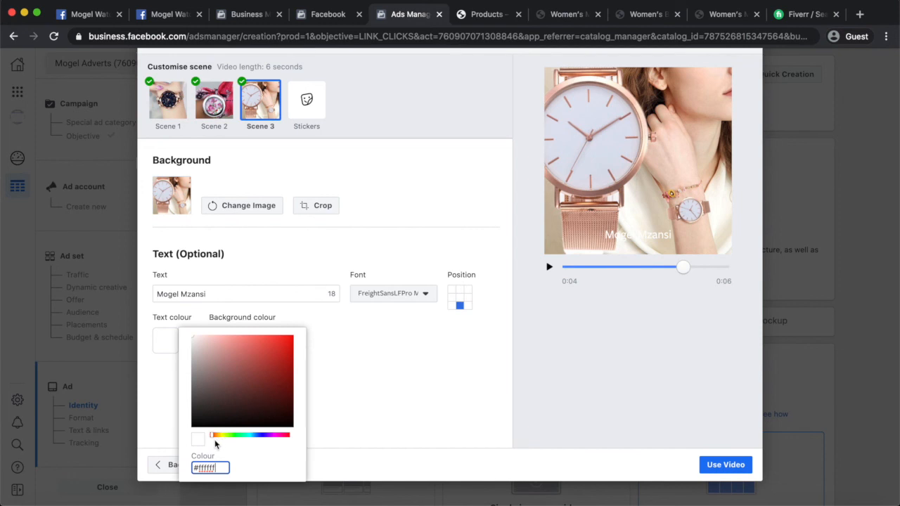
{"action": "left_click", "coordinate": [191, 335]}
{"action": "left_click", "coordinate": [260, 336]}
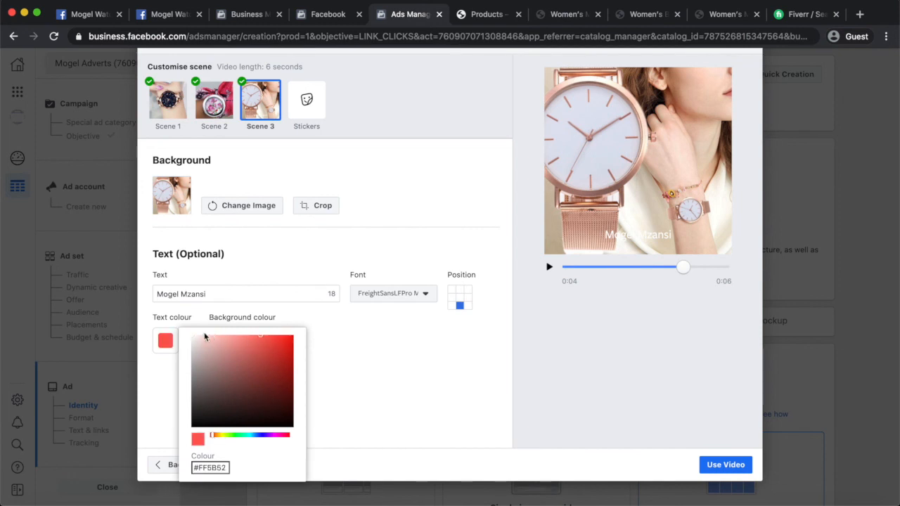
{"action": "left_click", "coordinate": [286, 336]}
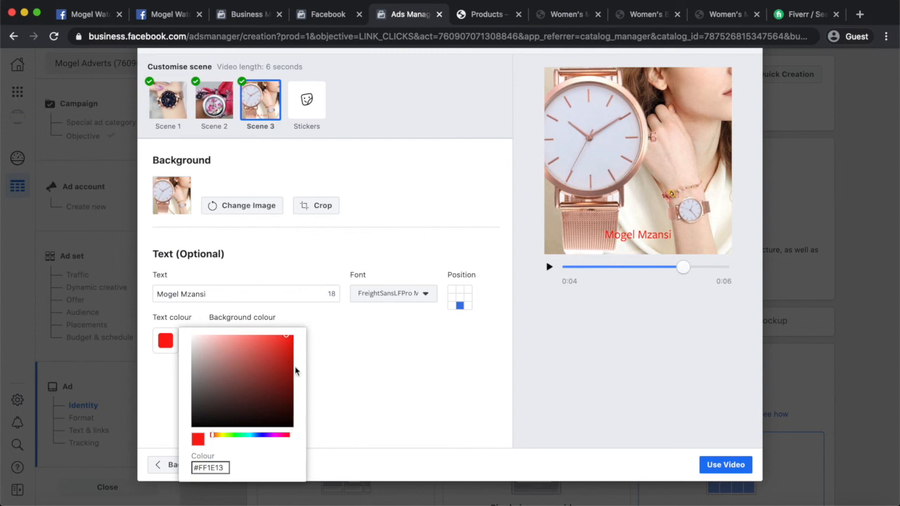
{"action": "left_click_drag", "start_coordinate": [280, 413], "coordinate": [285, 435]}
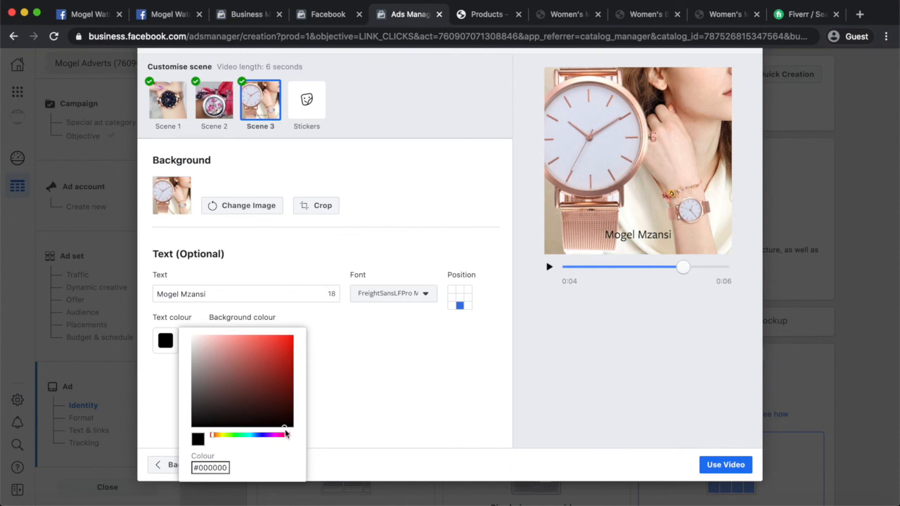
{"action": "left_click", "coordinate": [390, 399]}
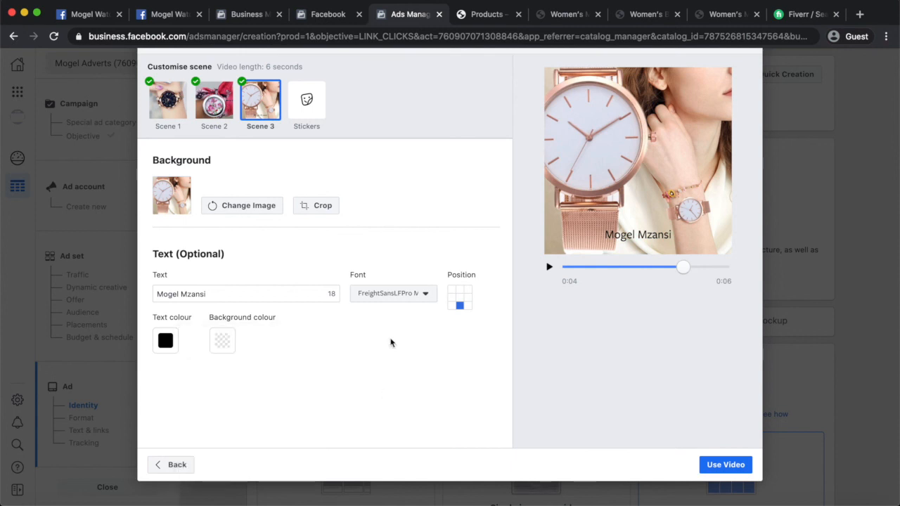
Set the caption font to Cutive Mono Regular and use the slideshow as the cover video.
{"action": "left_click", "coordinate": [423, 295]}
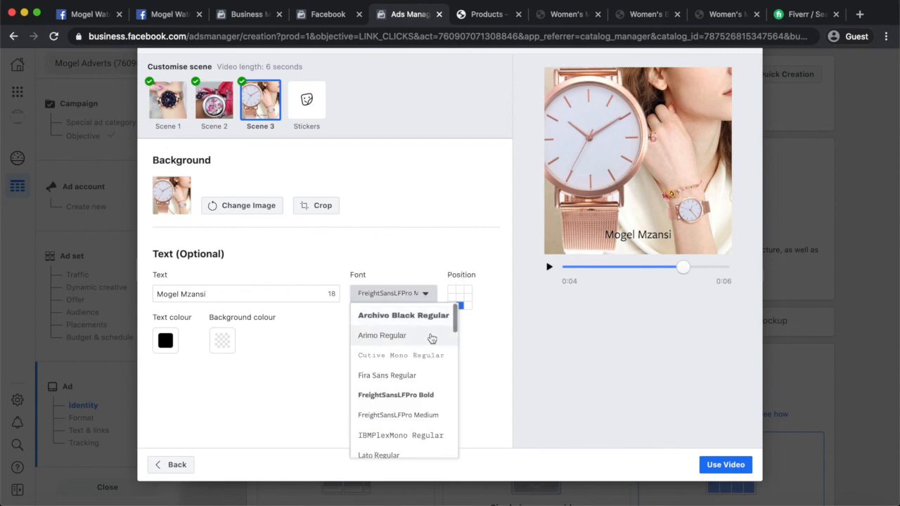
{"action": "left_click", "coordinate": [427, 357]}
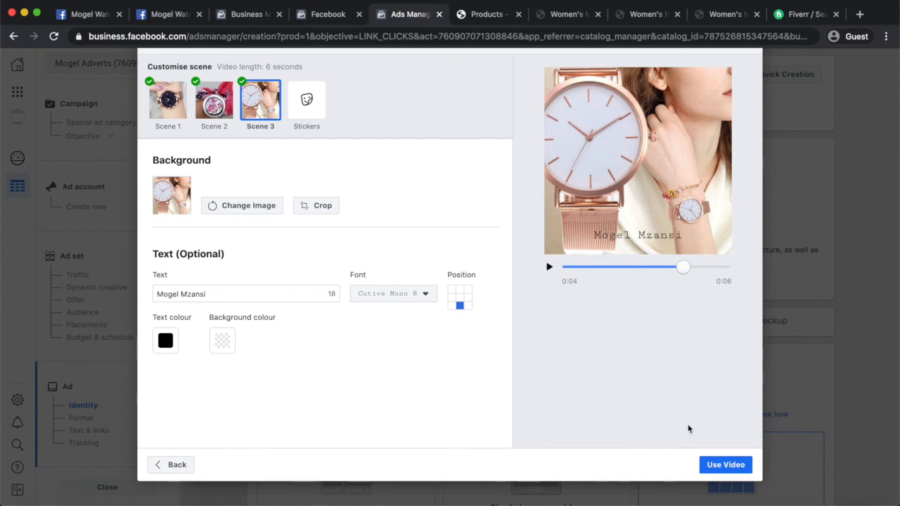
{"action": "left_click", "coordinate": [729, 466]}
{"action": "scroll", "coordinate": [322, 349], "scroll_direction": "up", "scroll_amount": 3}
{"action": "scroll", "coordinate": [322, 349], "scroll_direction": "down", "scroll_amount": 5}
Replace the fixed button's placeholder label with 'Shop Online'.
{"action": "left_click", "coordinate": [272, 383]}
{"action": "left_click_drag", "start_coordinate": [273, 380], "coordinate": [160, 385]}
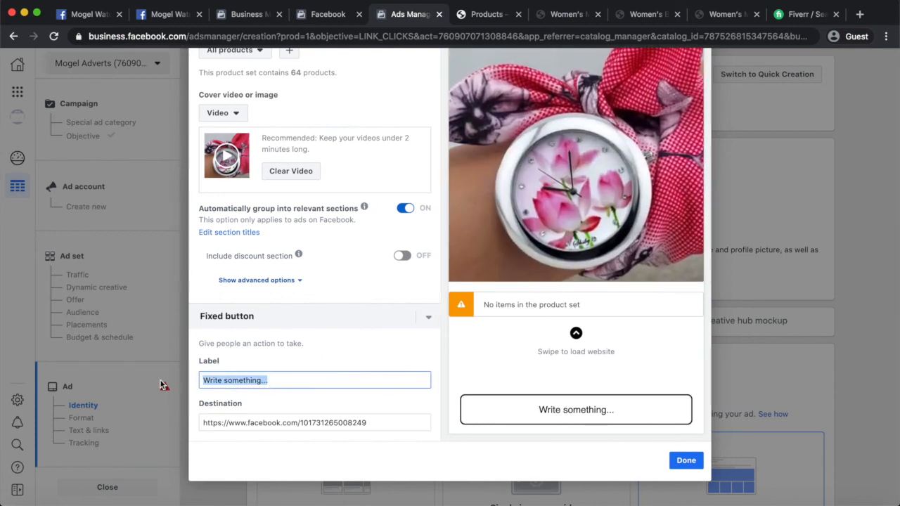
{"action": "type", "text": "Get"}
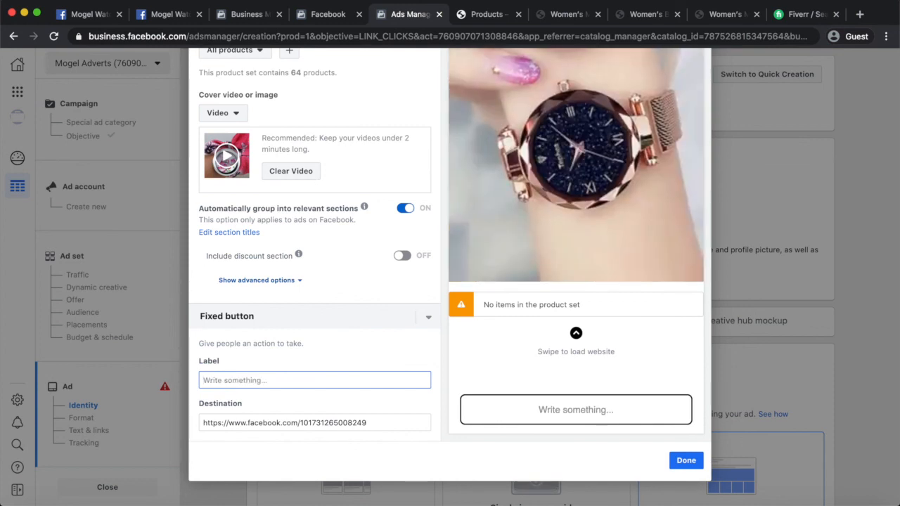
{"action": "type", "text": "Shop O"}
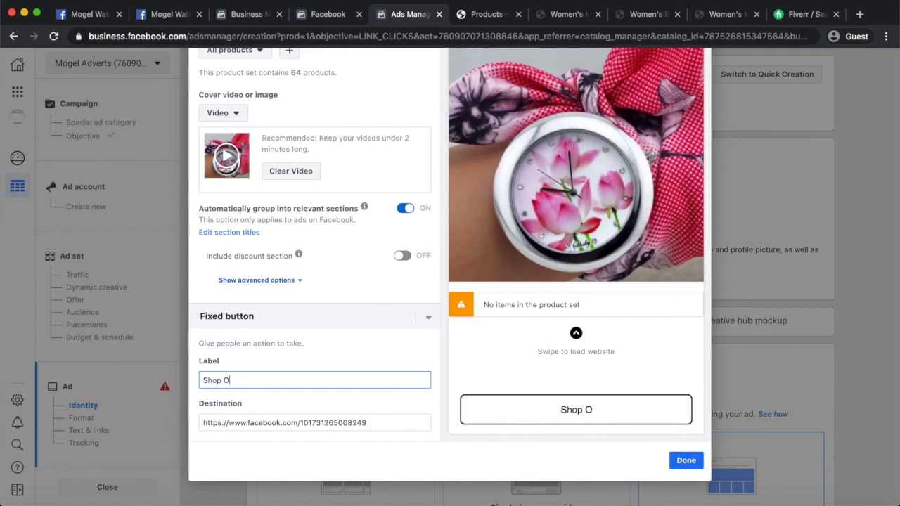
{"action": "type", "text": "nline"}
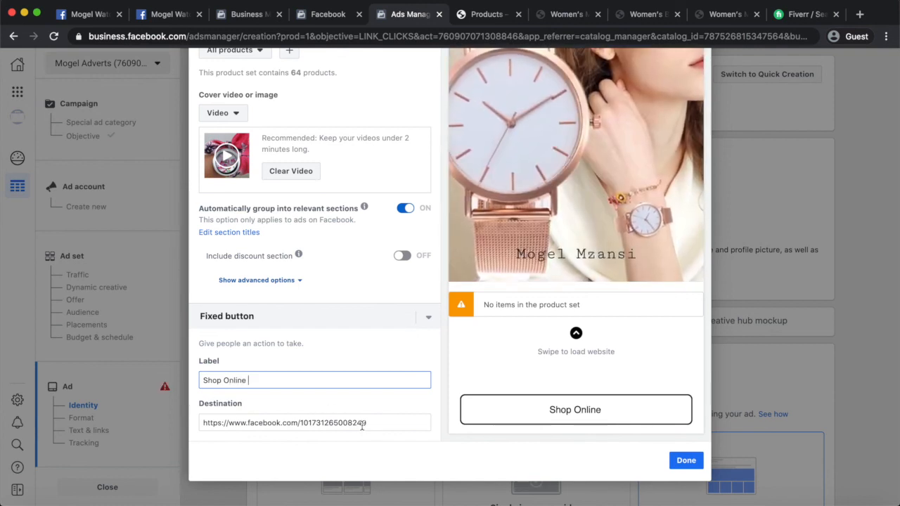
{"action": "left_click", "coordinate": [726, 14]}
{"action": "left_click_drag", "start_coordinate": [197, 36], "coordinate": [68, 40]}
{"action": "key", "text": "super+c"}
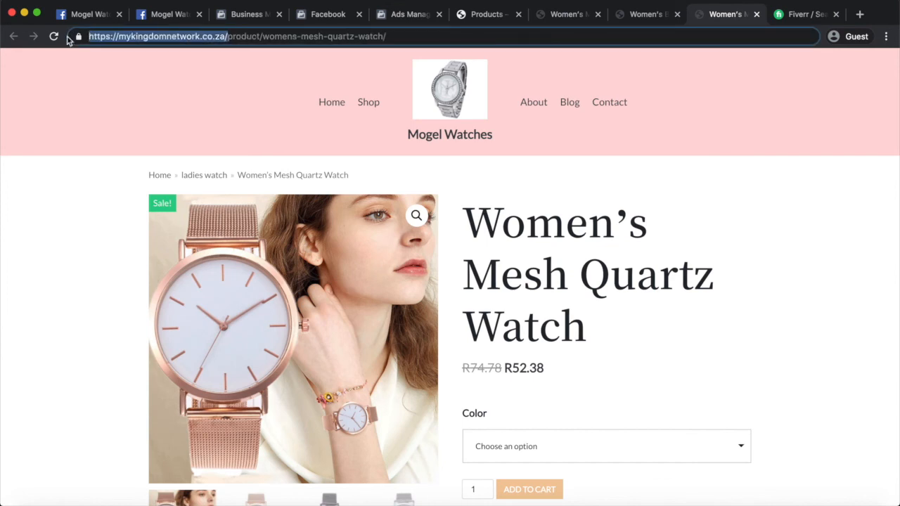
{"action": "left_click", "coordinate": [416, 17]}
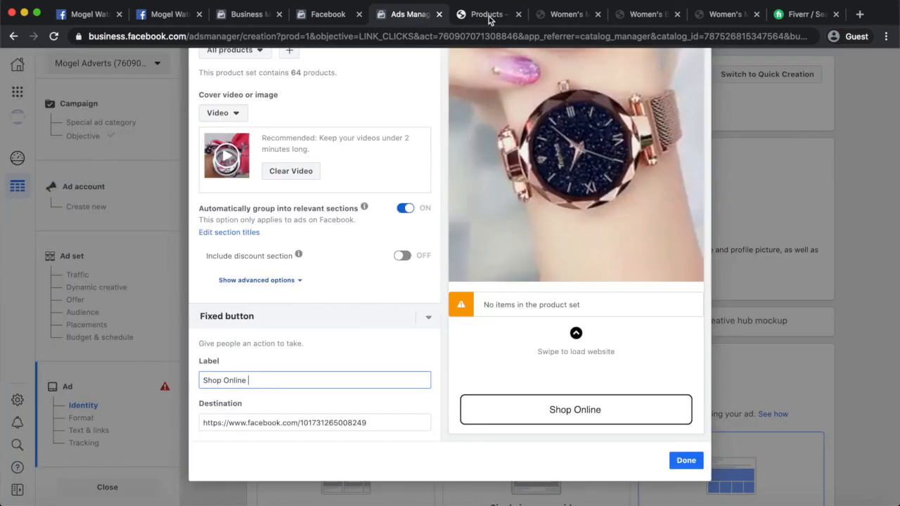
{"action": "left_click", "coordinate": [490, 19]}
{"action": "left_click", "coordinate": [414, 17]}
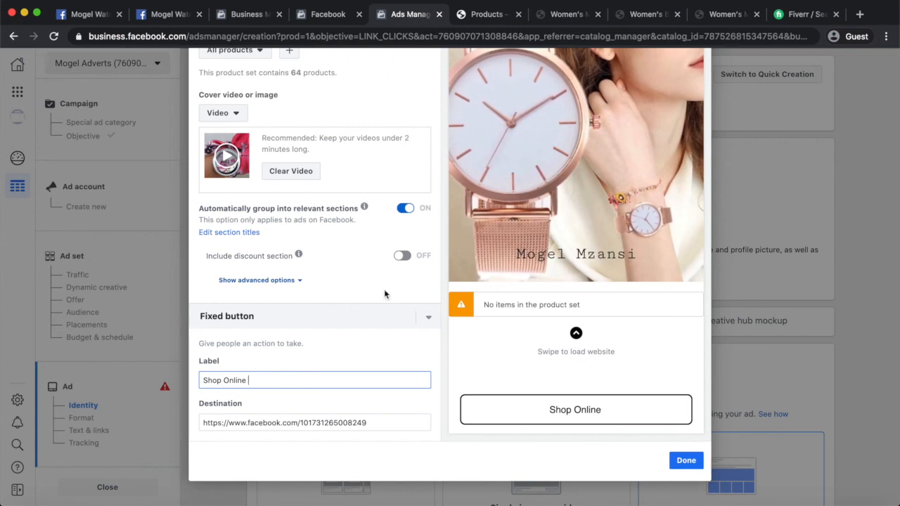
{"action": "left_click_drag", "start_coordinate": [367, 421], "coordinate": [214, 423]}
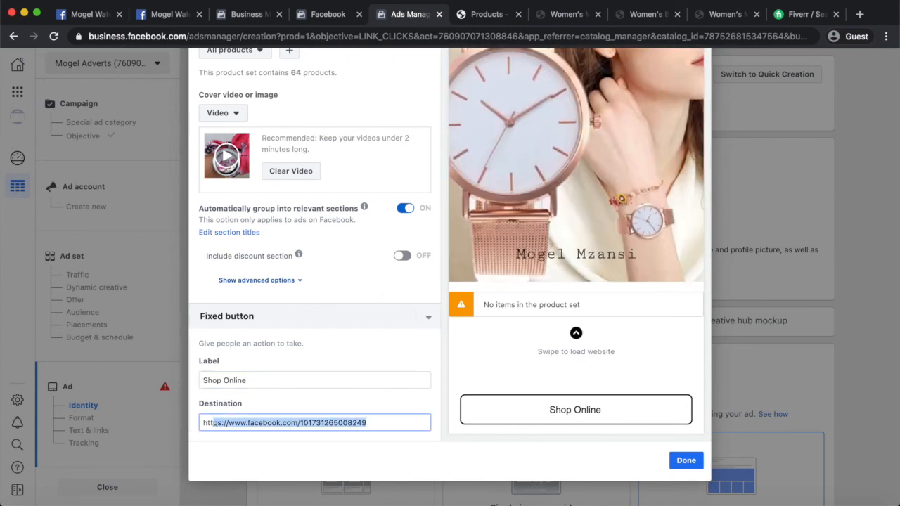
{"action": "key", "text": "super+a"}
{"action": "type", "text": "h"}
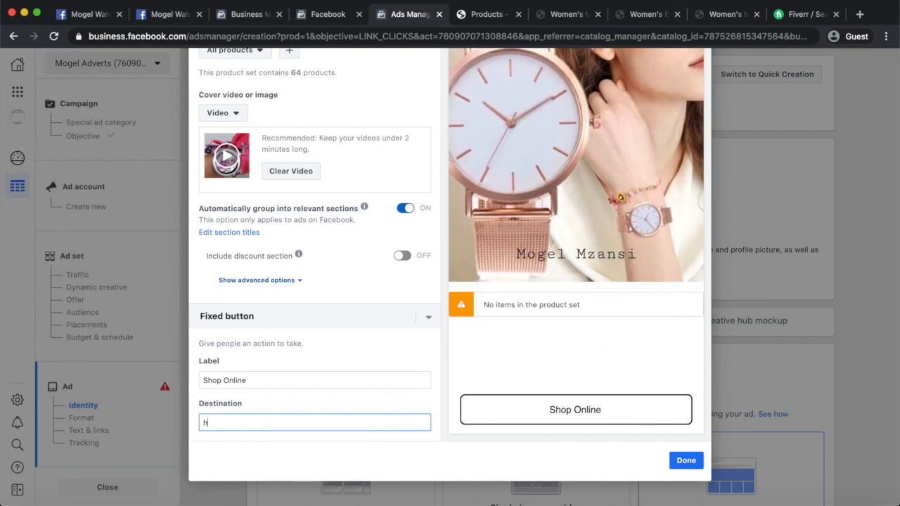
{"action": "key", "text": "BackSpace"}
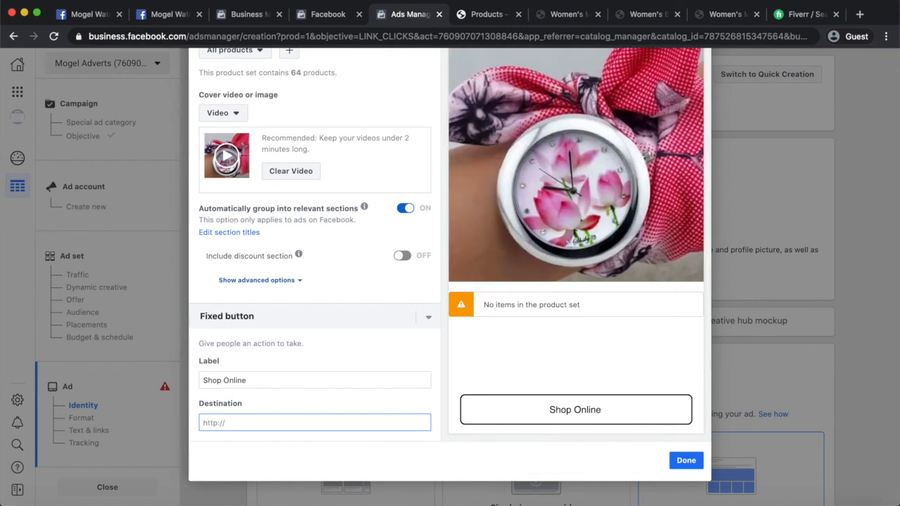
{"action": "key", "text": "super+v"}
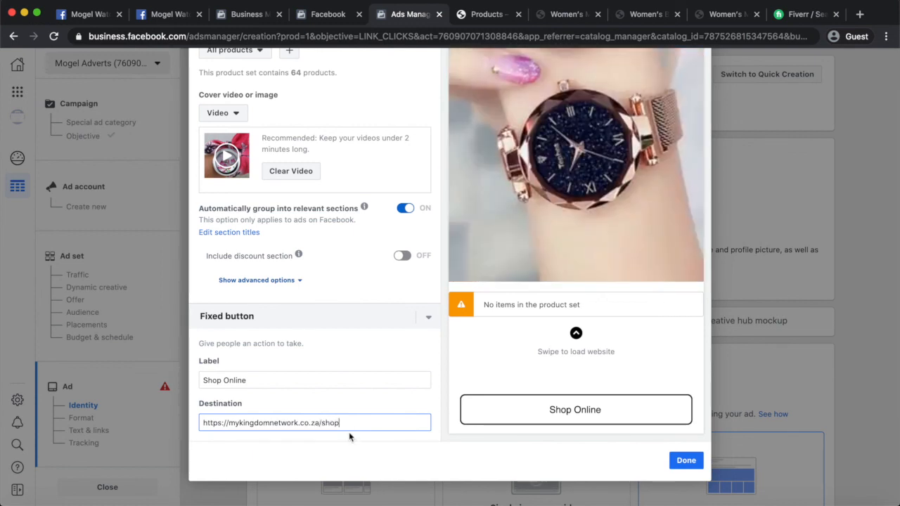
Preview the ad in the Instagram placement.
{"action": "scroll", "coordinate": [592, 322], "scroll_direction": "up", "scroll_amount": 1}
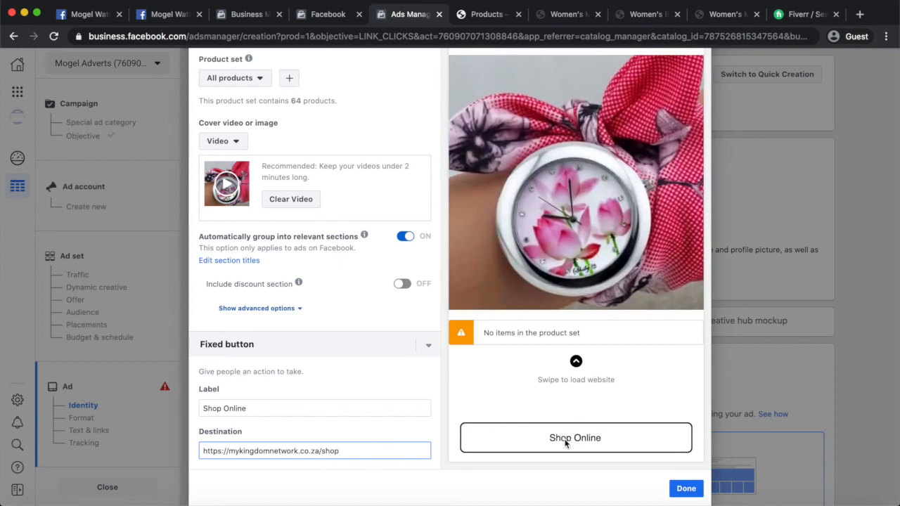
{"action": "scroll", "coordinate": [571, 298], "scroll_direction": "up", "scroll_amount": 3}
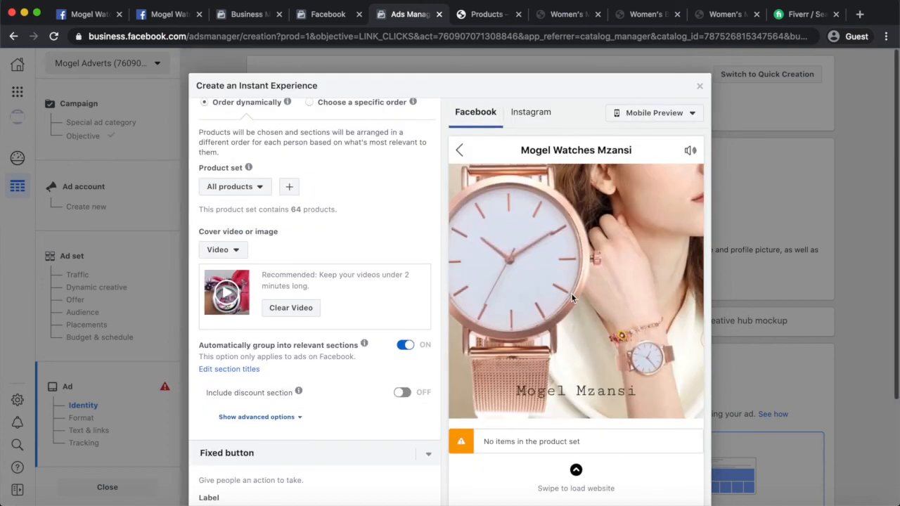
{"action": "scroll", "coordinate": [571, 294], "scroll_direction": "down", "scroll_amount": 1}
{"action": "scroll", "coordinate": [571, 294], "scroll_direction": "up", "scroll_amount": 1}
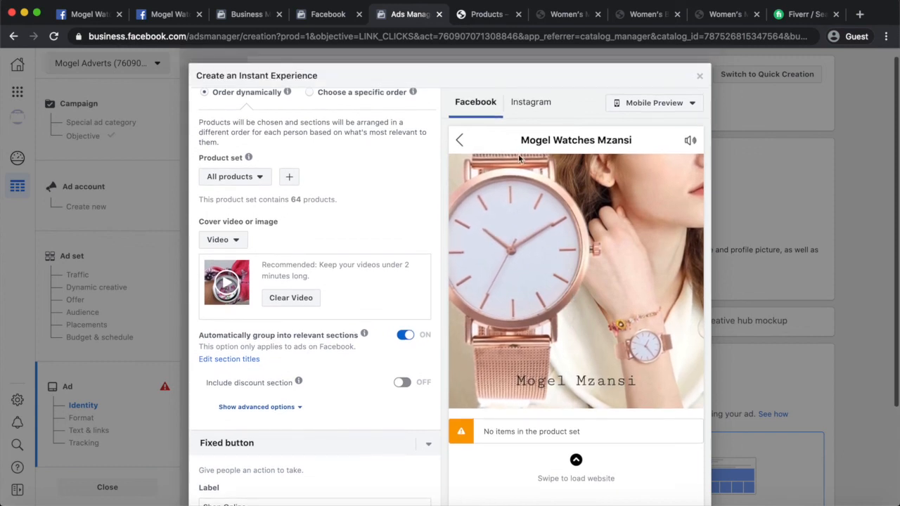
{"action": "left_click", "coordinate": [529, 104]}
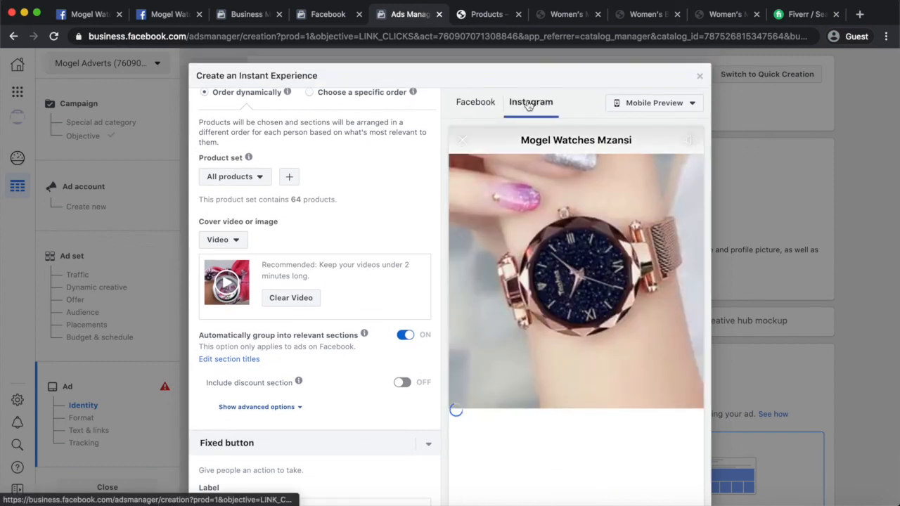